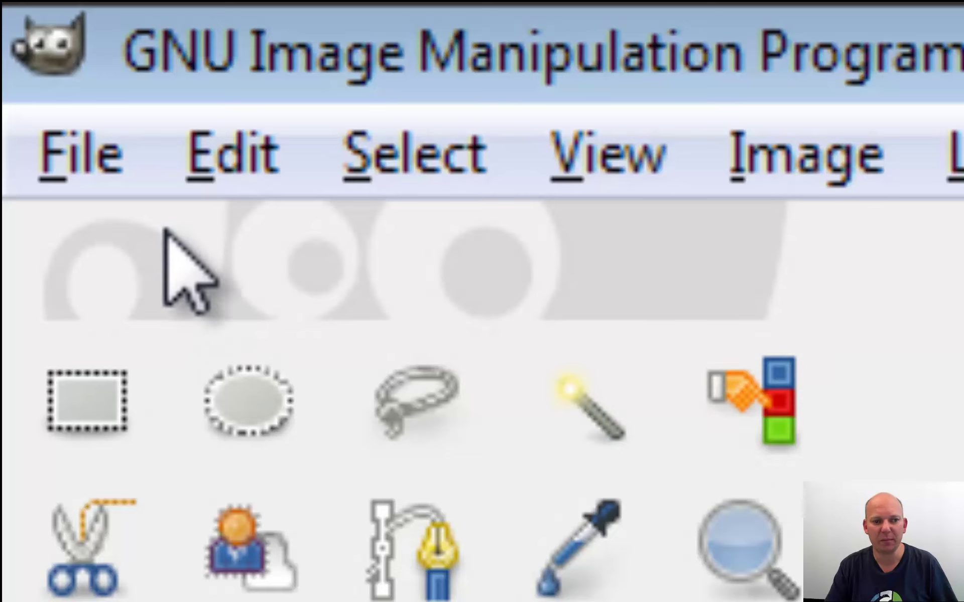
Create a new blank image 851 px wide and 315 px high, replacing the default 400 height.
left_click(70, 151)
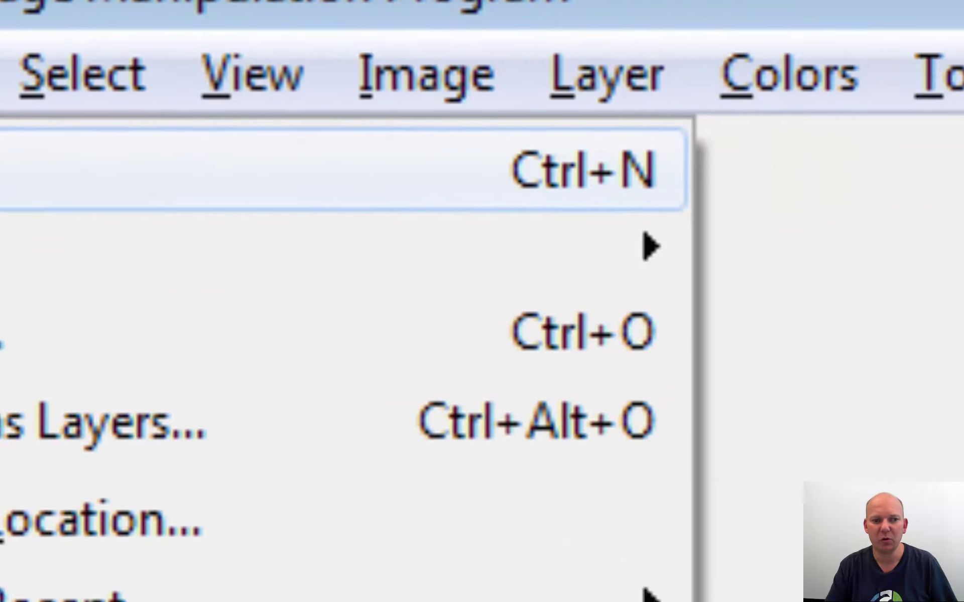
left_click(95, 267)
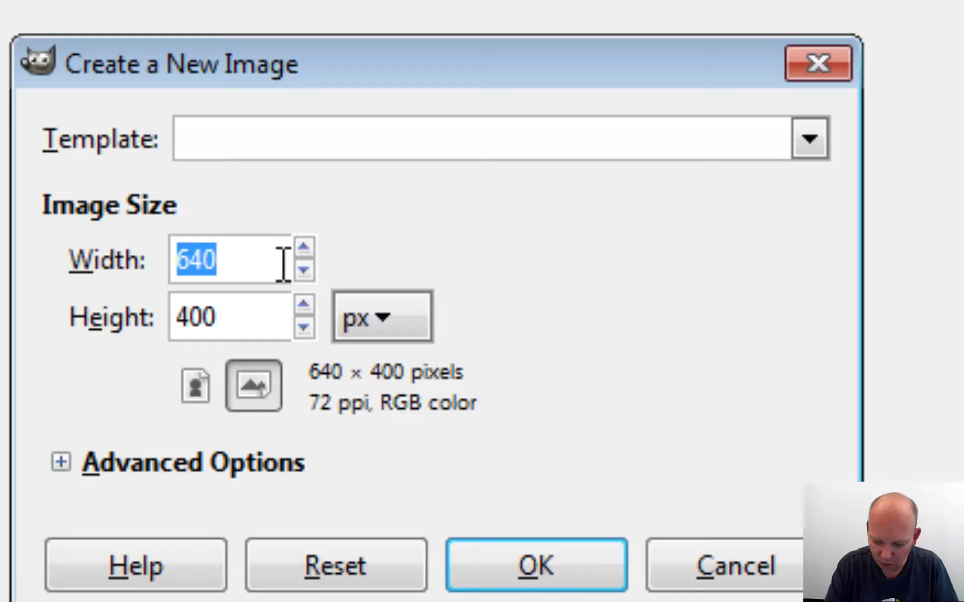
type("851")
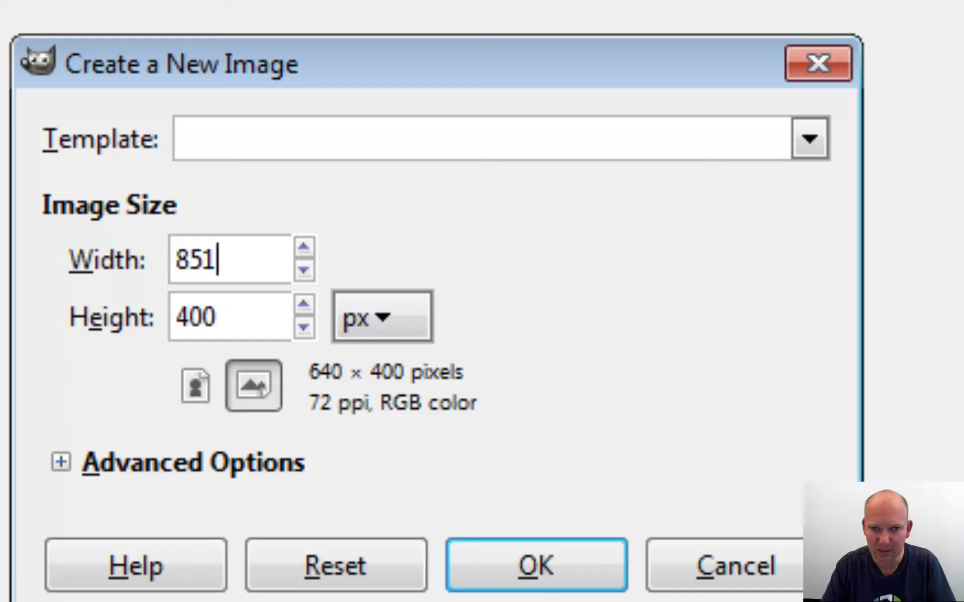
left_click(272, 326)
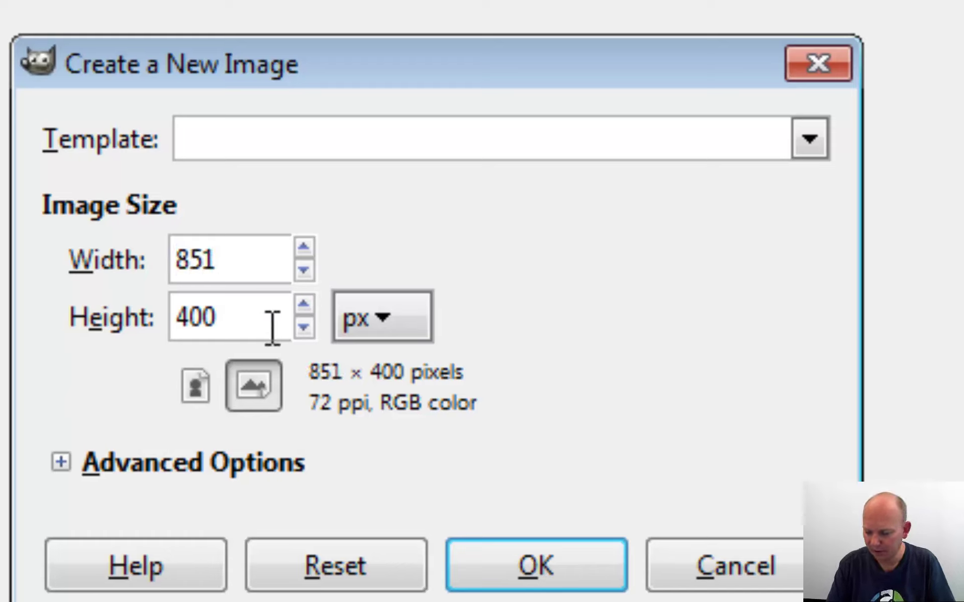
key("BackSpace")
key("BackSpace")
key("BackSpace")
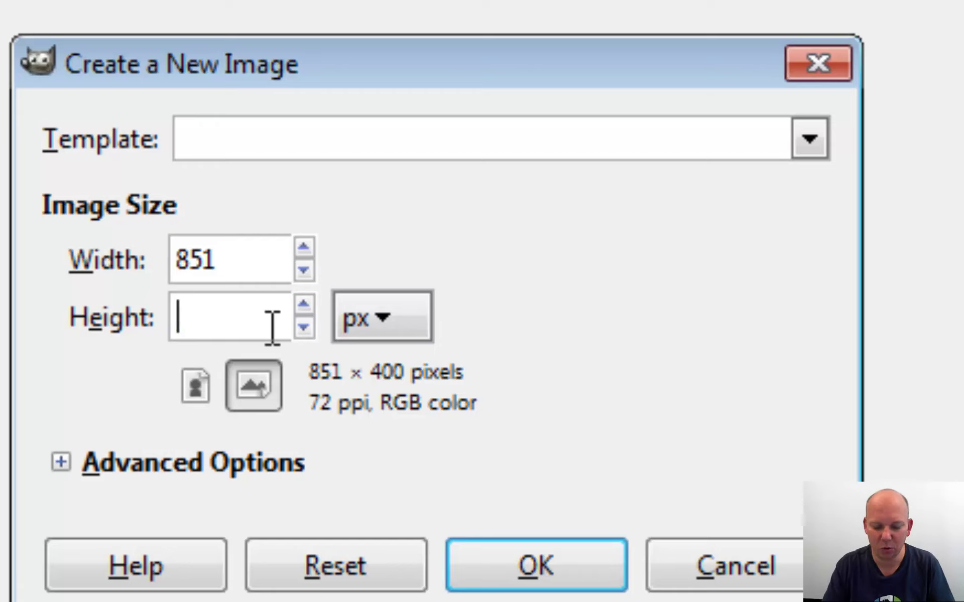
type("31")
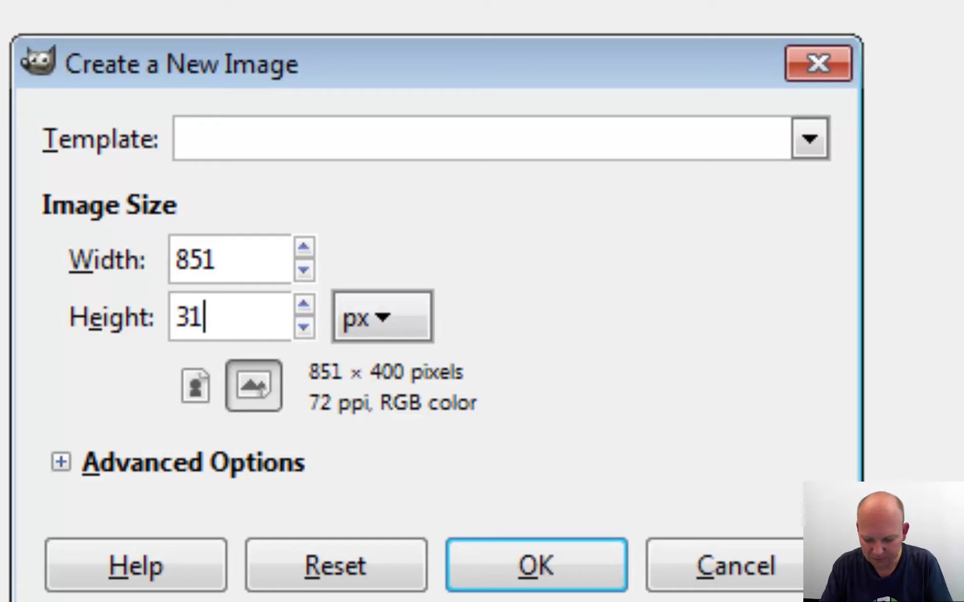
type("5")
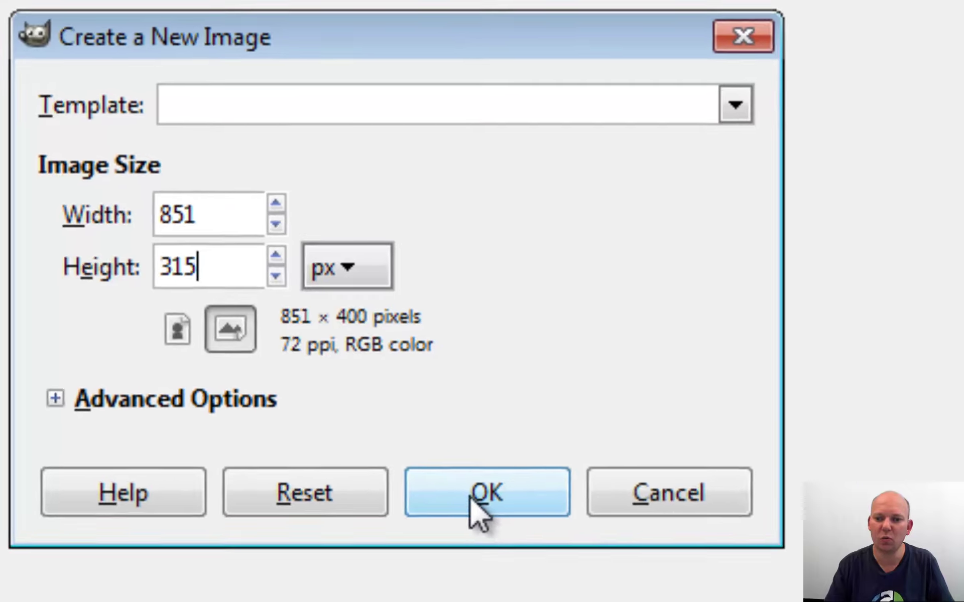
left_click(522, 570)
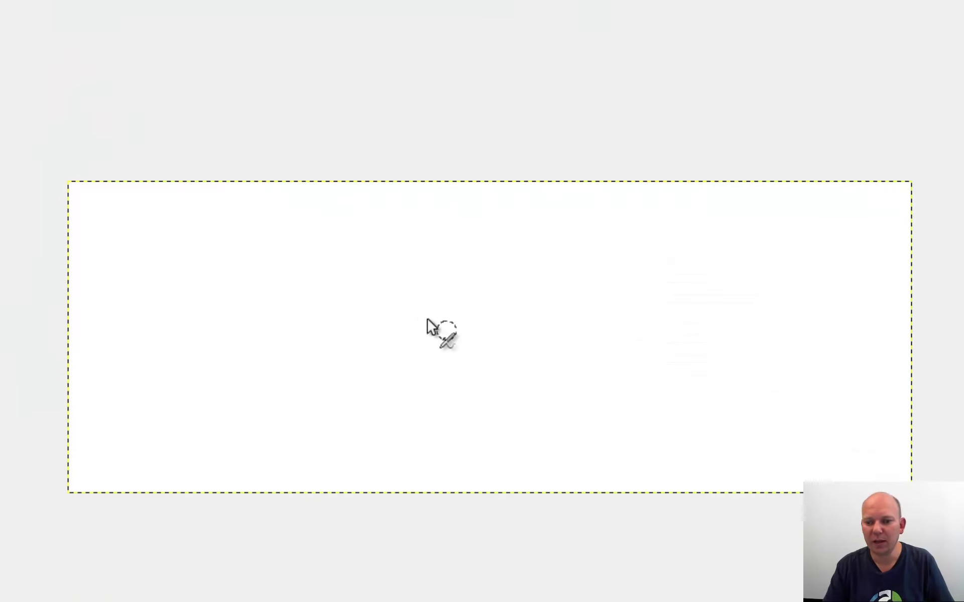
Zoom the view to fit the whole 851 × 315 canvas in the window.
right_click(233, 263)
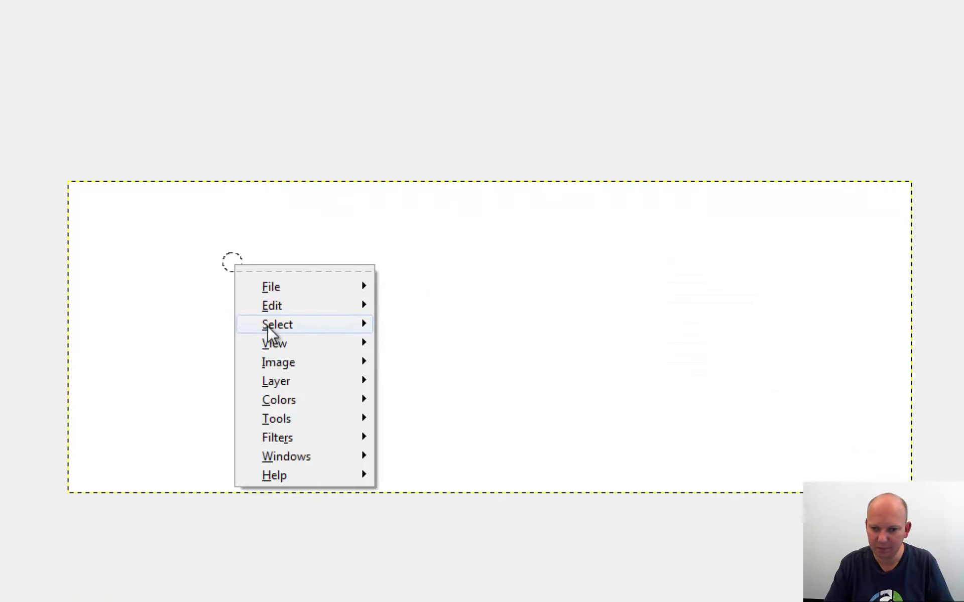
mouse_move(439, 396)
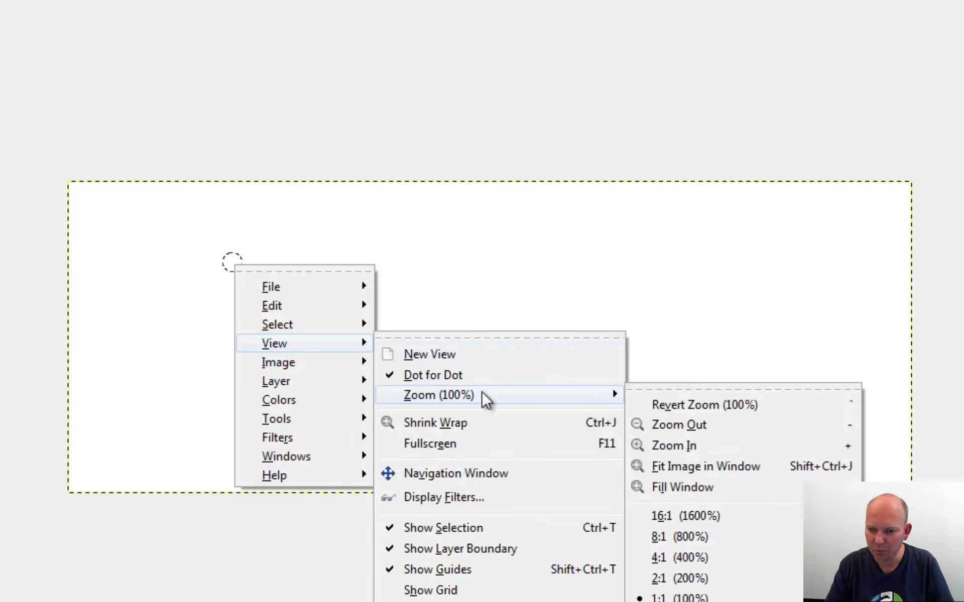
left_click(742, 475)
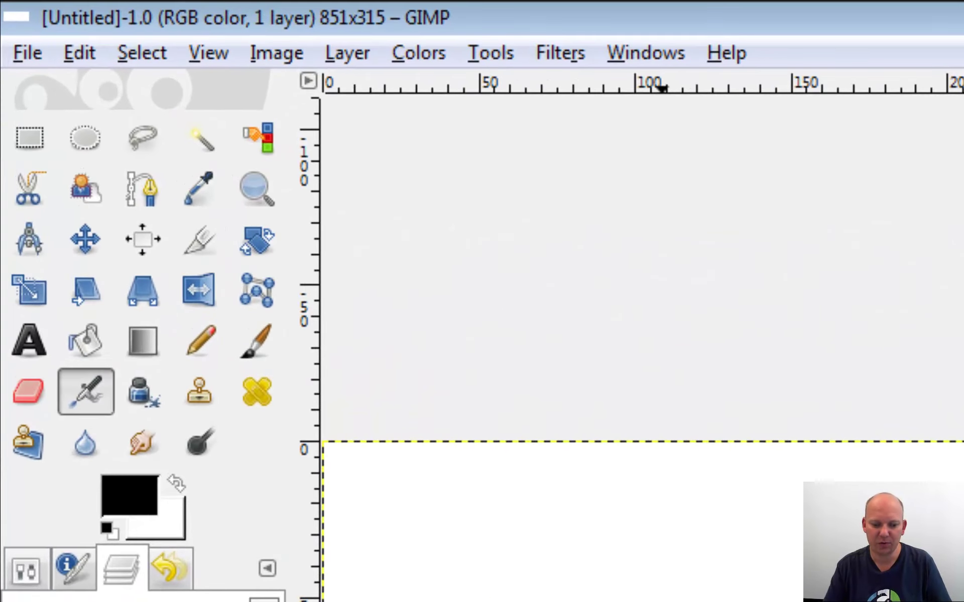
Copy the Facebook blue hex code 3B5998 from the Yahoo Answers result in Chrome.
key("ctrl+v")
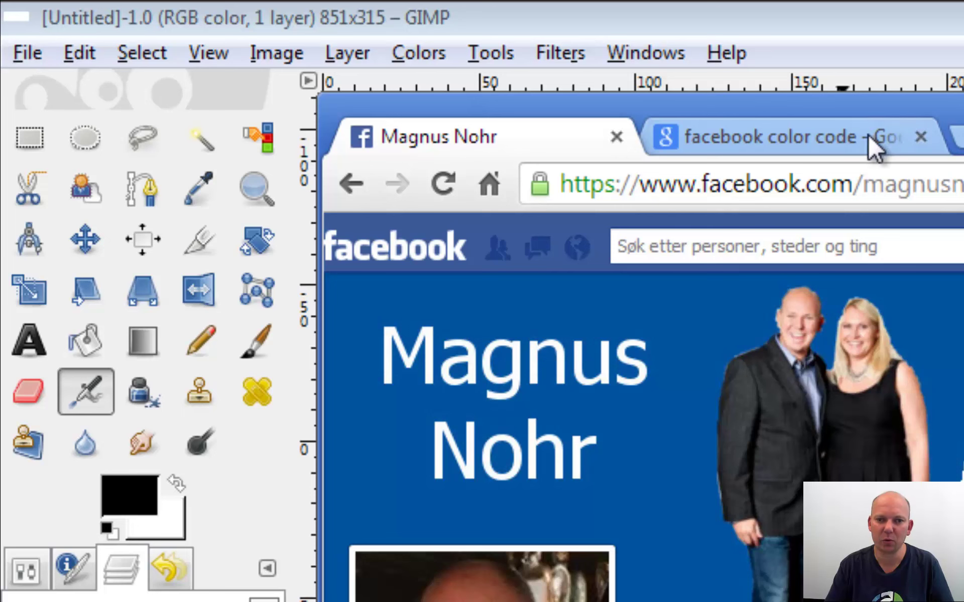
left_click(872, 146)
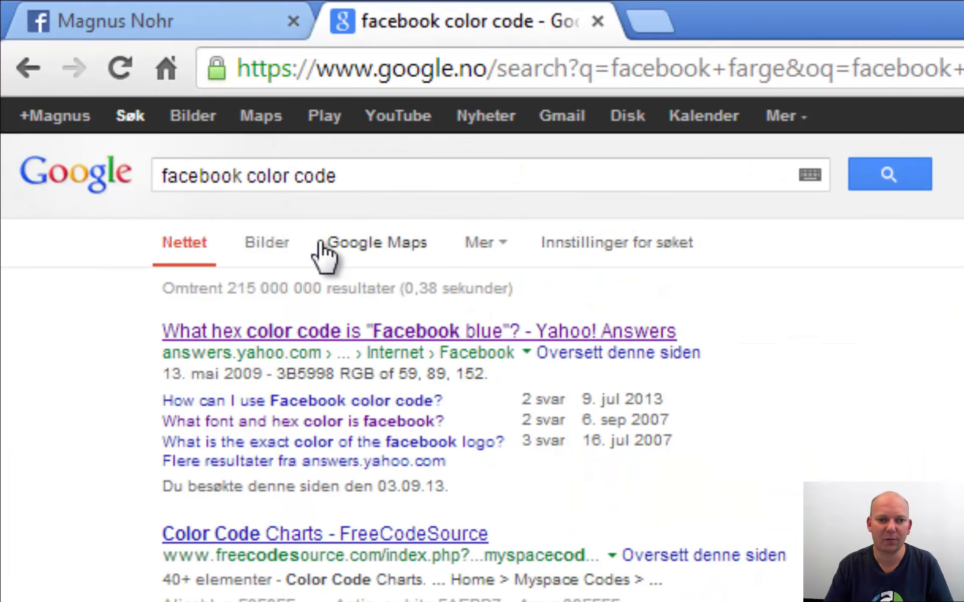
left_click(516, 333)
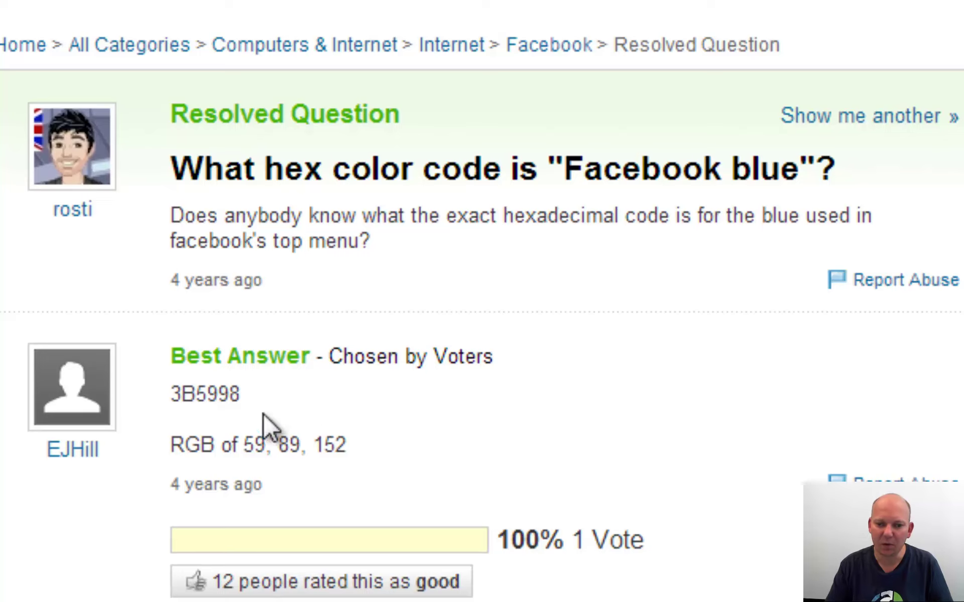
left_click_drag(242, 395, 178, 382)
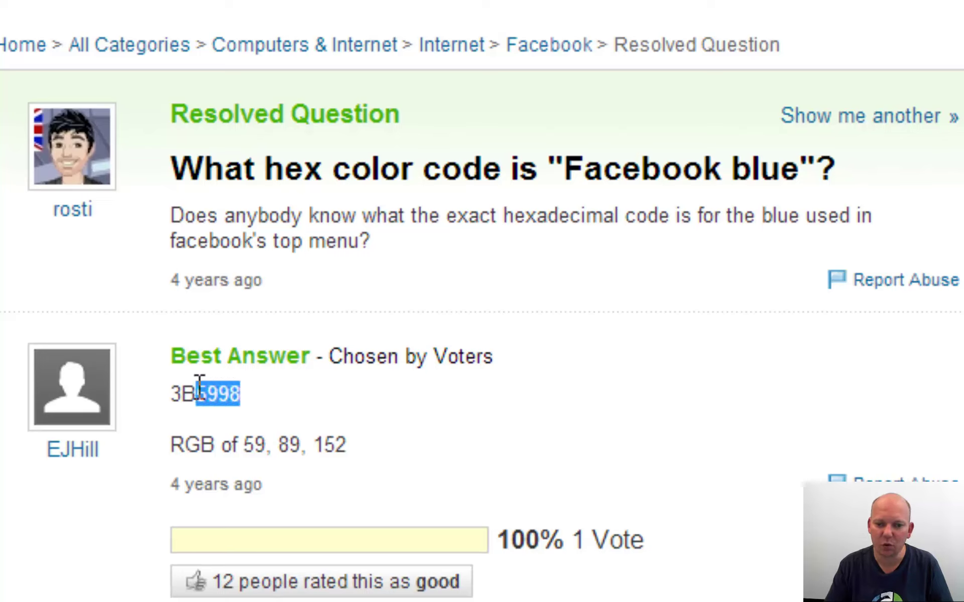
key("ctrl+c")
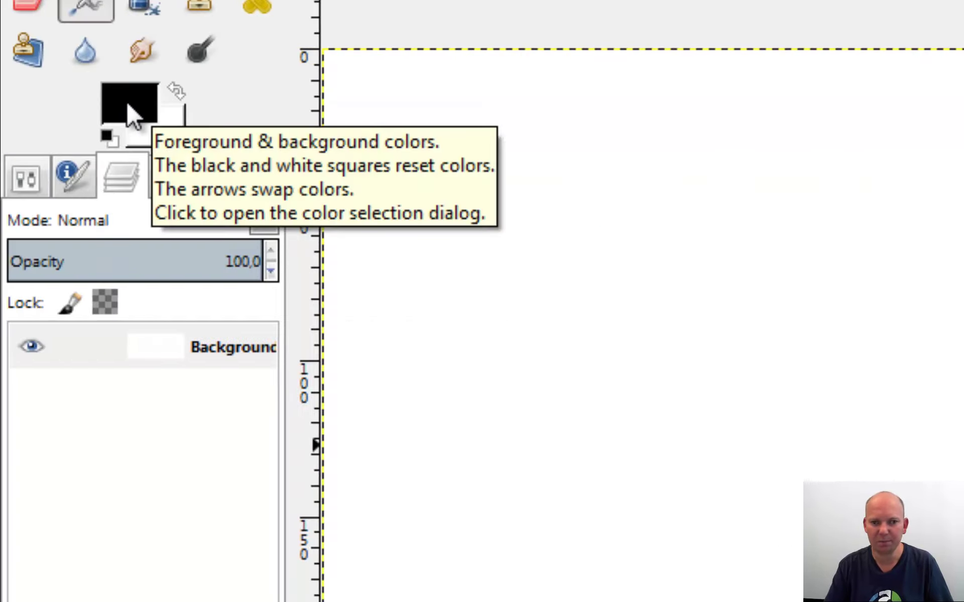
Replace the foreground colour's hex value 5e3a3a with the pasted 3B5998 and confirm.
left_click(127, 104)
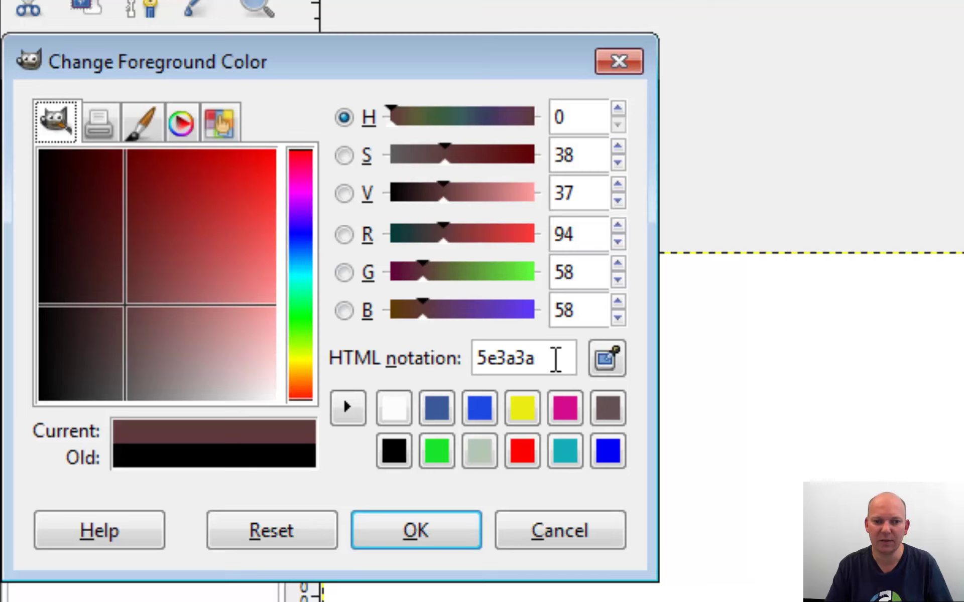
left_click(182, 124)
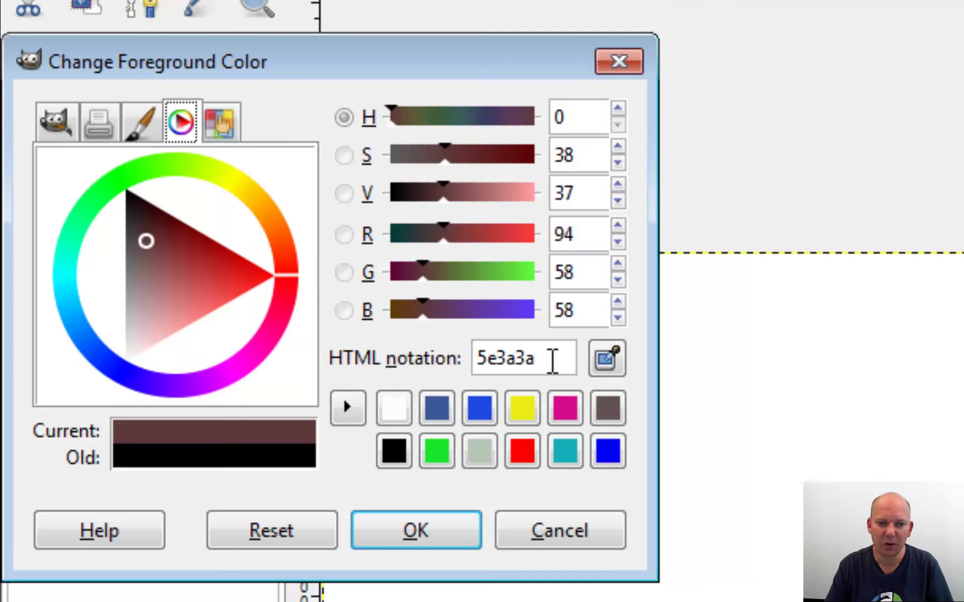
left_click_drag(550, 359, 480, 360)
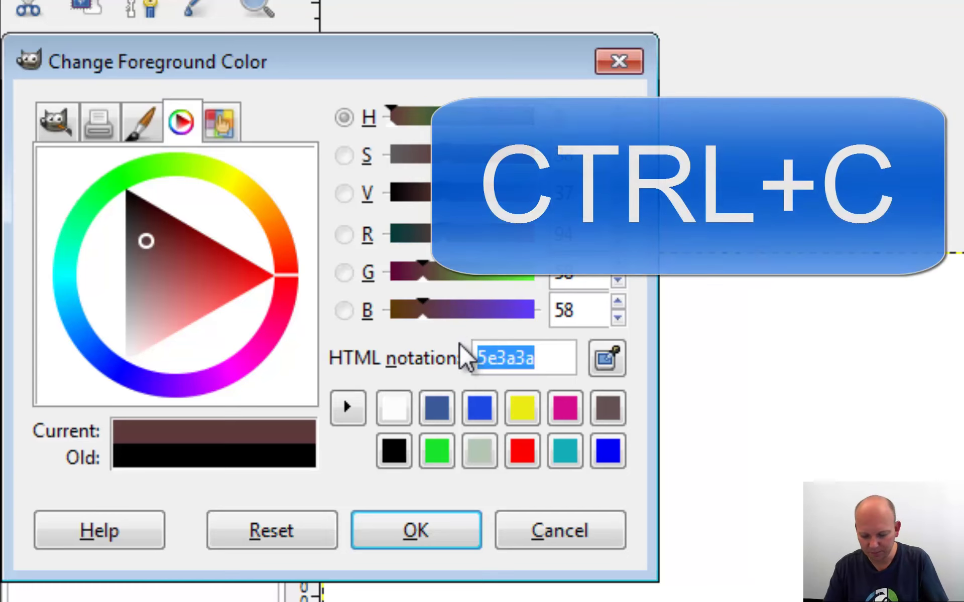
key("ctrl+v")
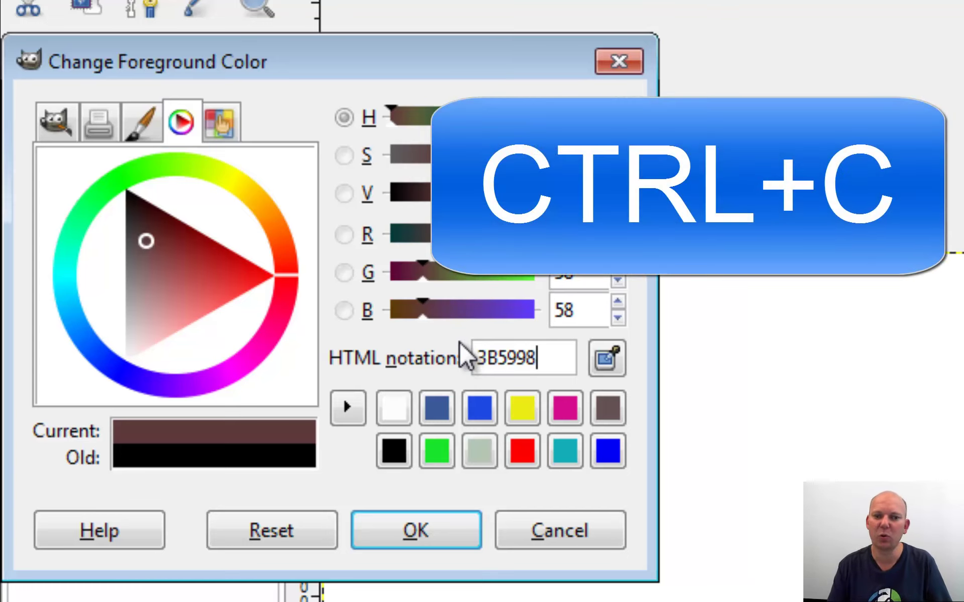
key("Return")
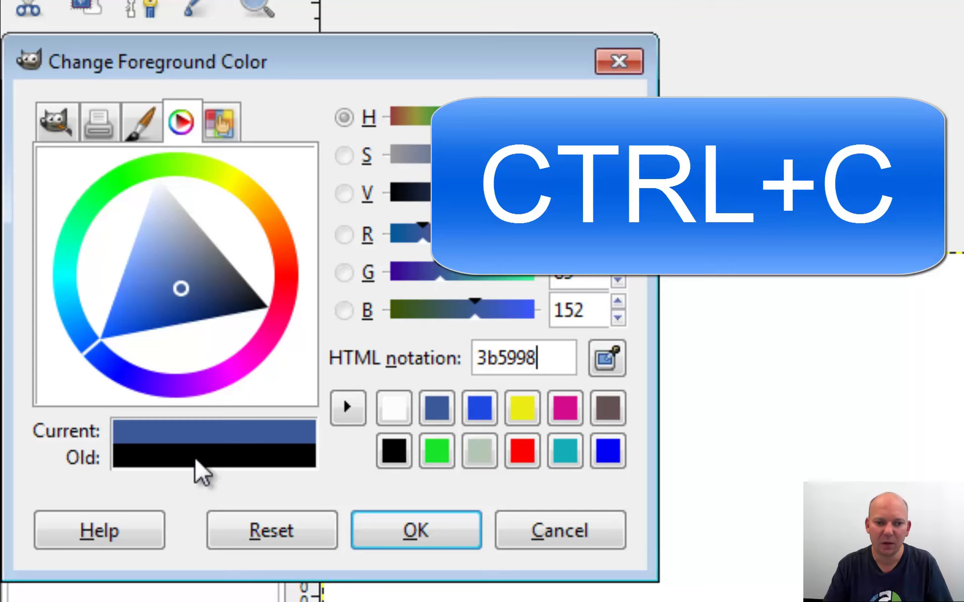
left_click(422, 532)
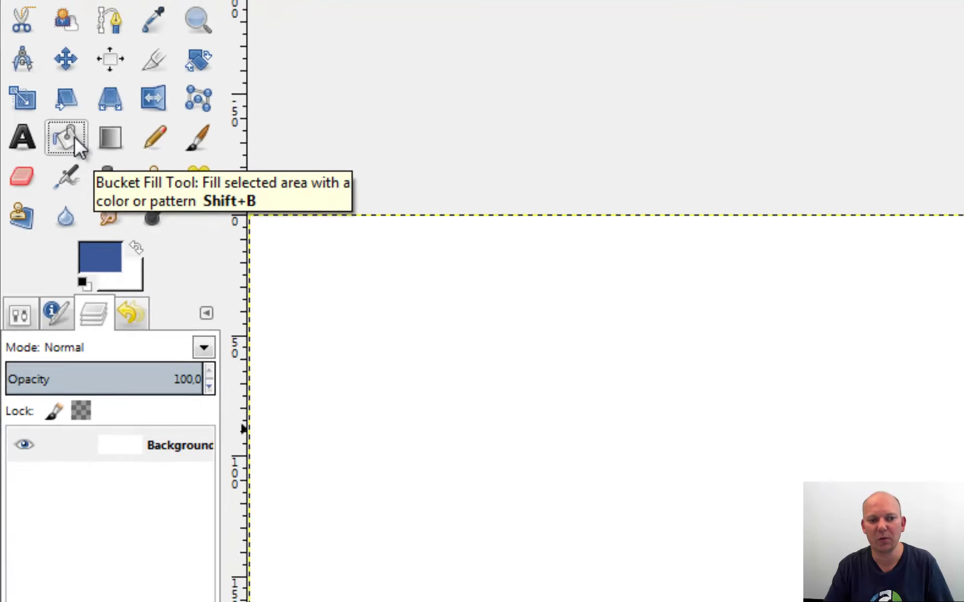
Bucket-fill the whole canvas with the 3b5998 Facebook blue foreground colour.
left_click(85, 151)
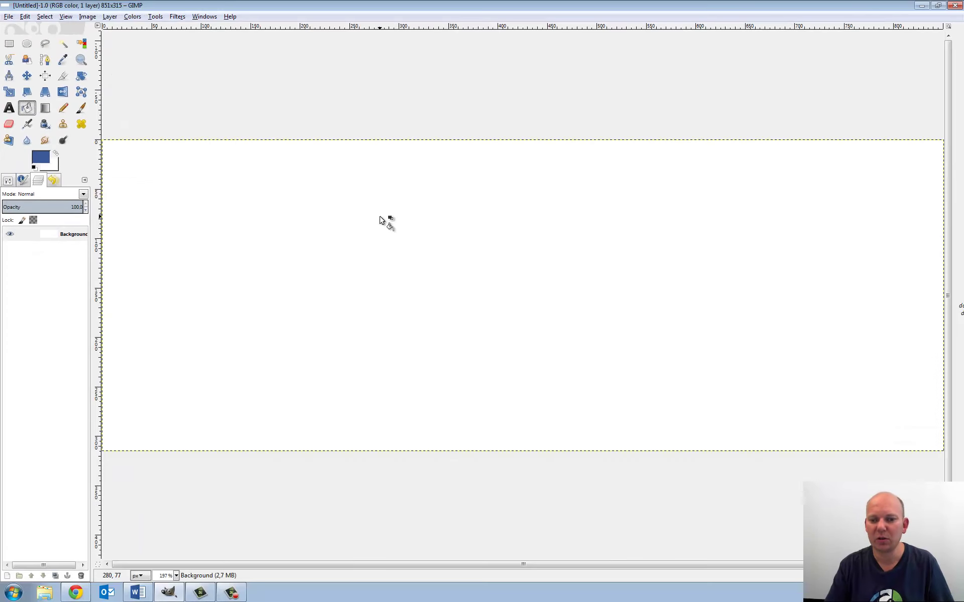
left_click(380, 219)
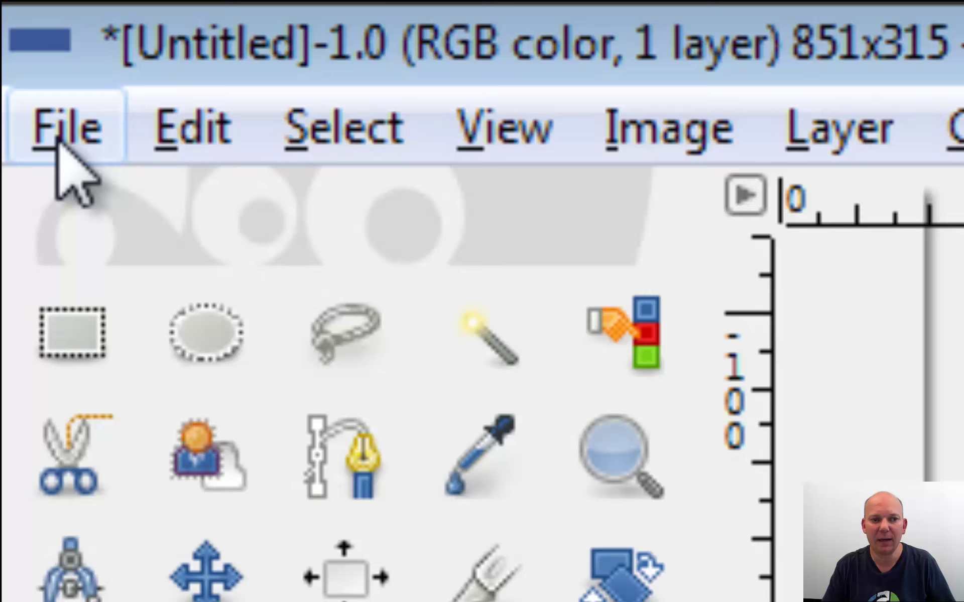
Open the 4000 × 3000 hiof.JPG building photo alongside the blue cover canvas.
left_click(60, 144)
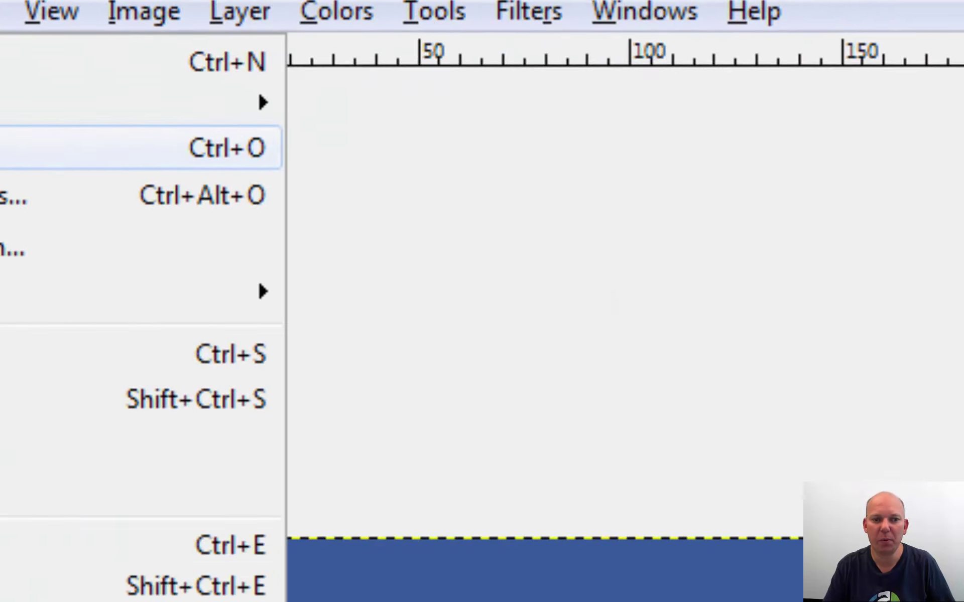
left_click(50, 147)
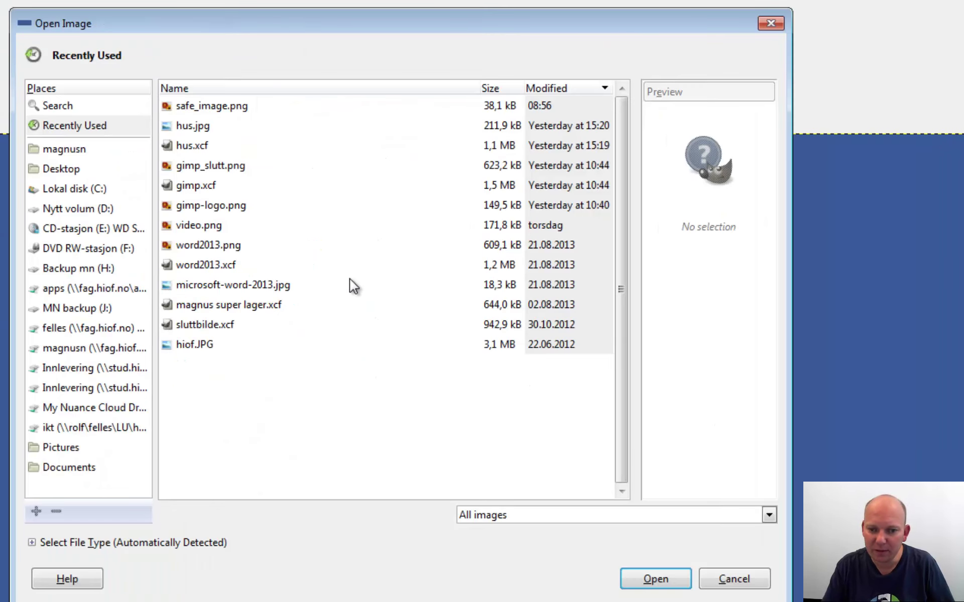
left_click(204, 344)
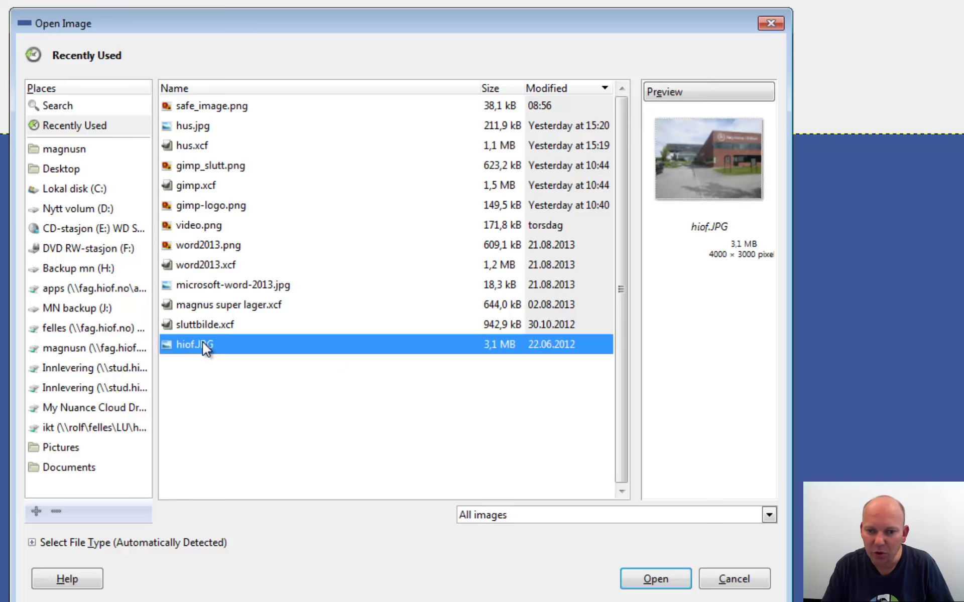
left_click(663, 582)
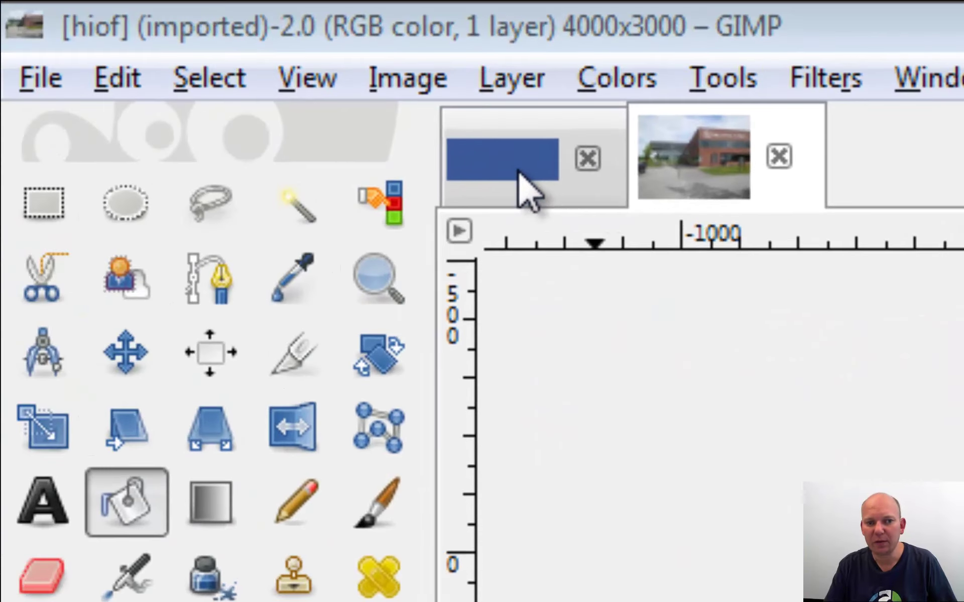
left_click(519, 172)
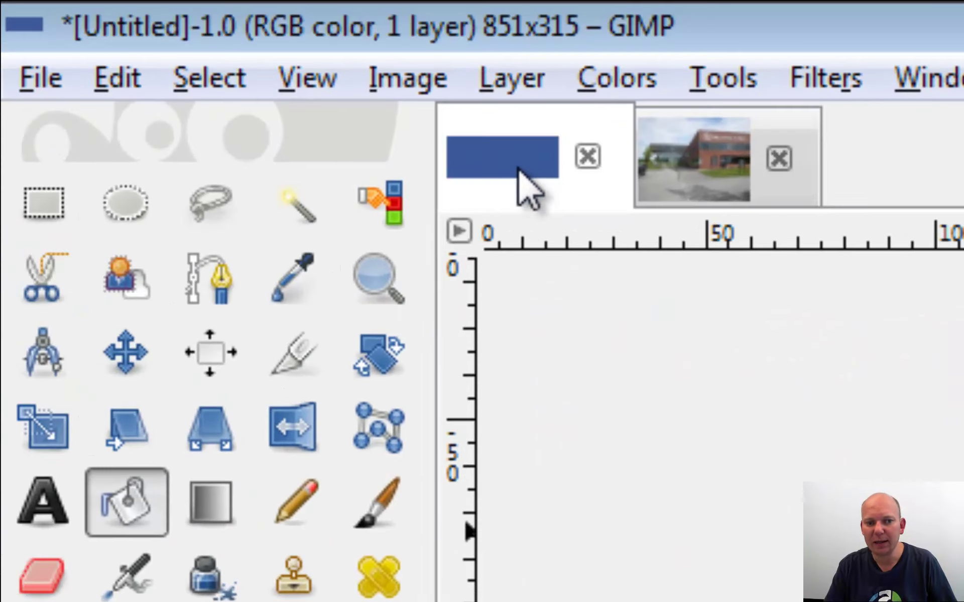
left_click(737, 173)
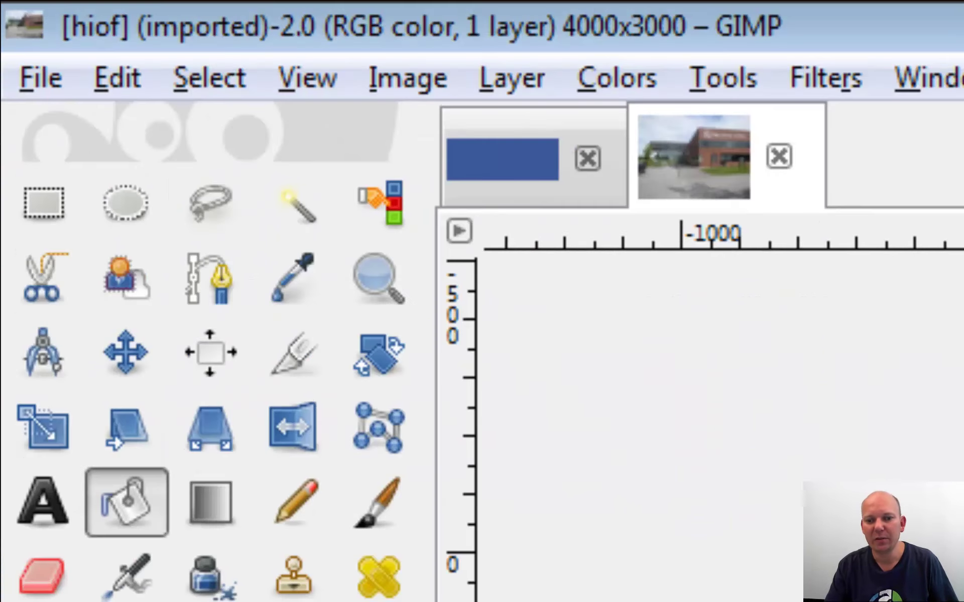
Select all of the hiof photo and bring the blue cover canvas back into view.
left_click(201, 80)
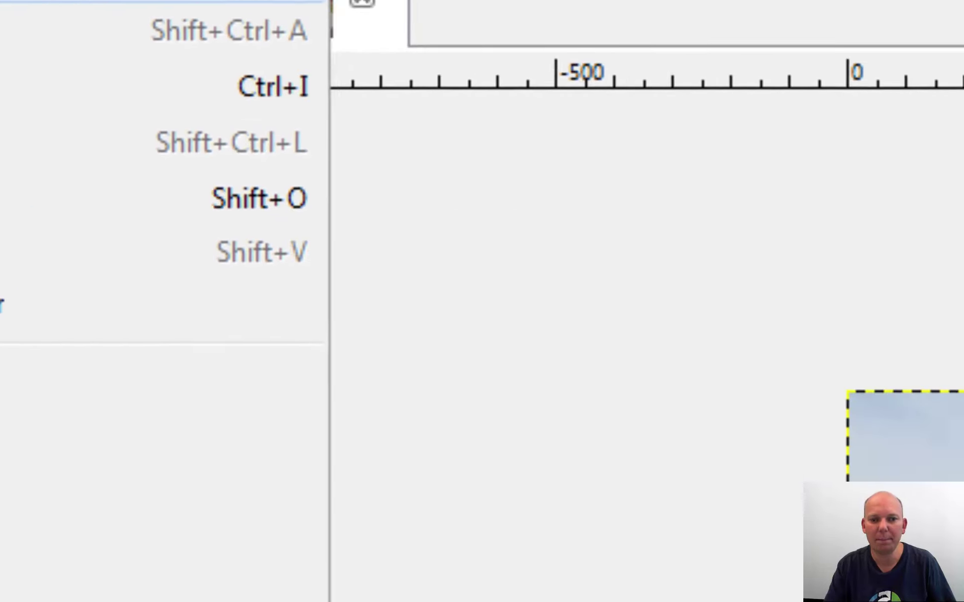
left_click(244, 134)
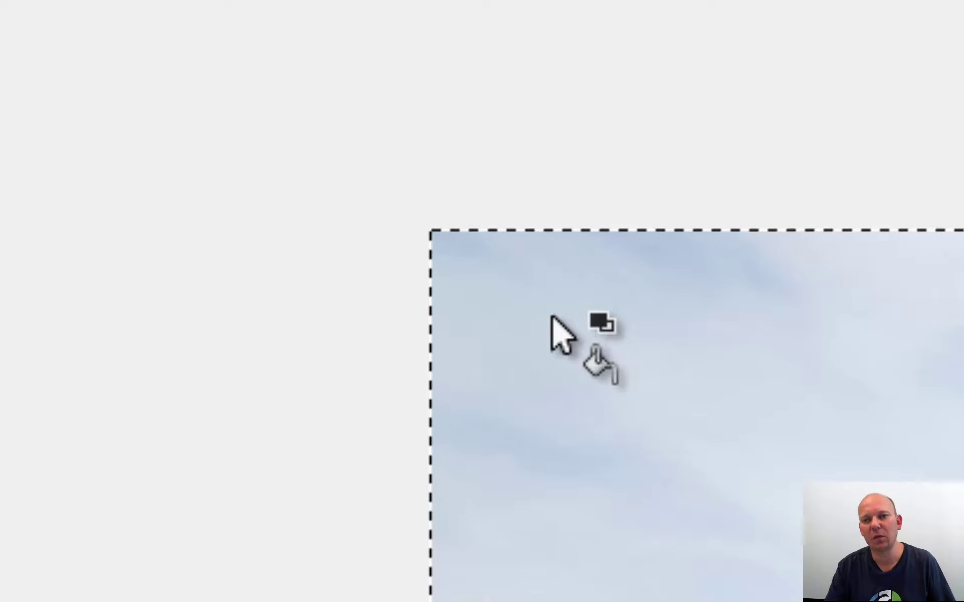
key("ctrl+v")
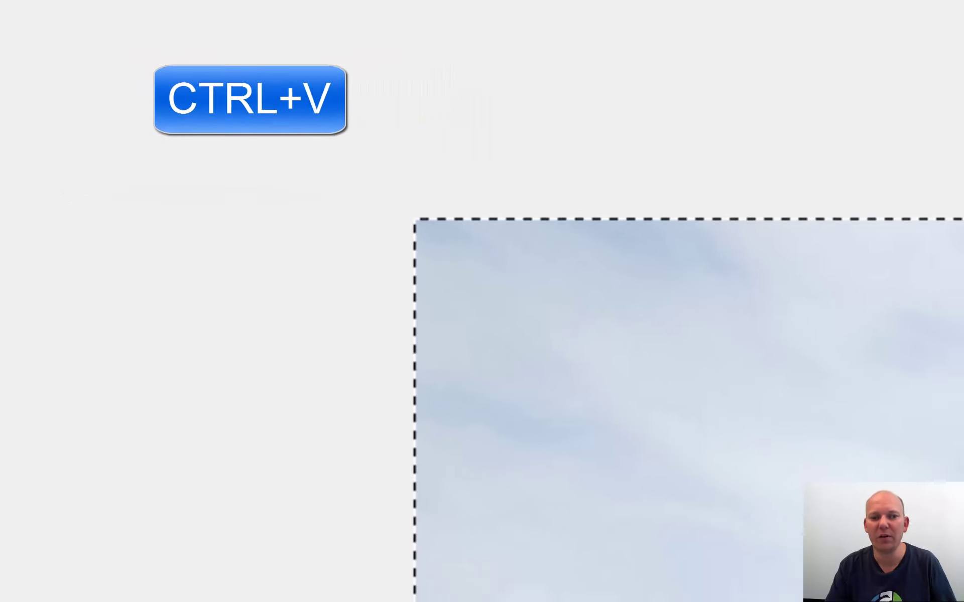
left_click(531, 261)
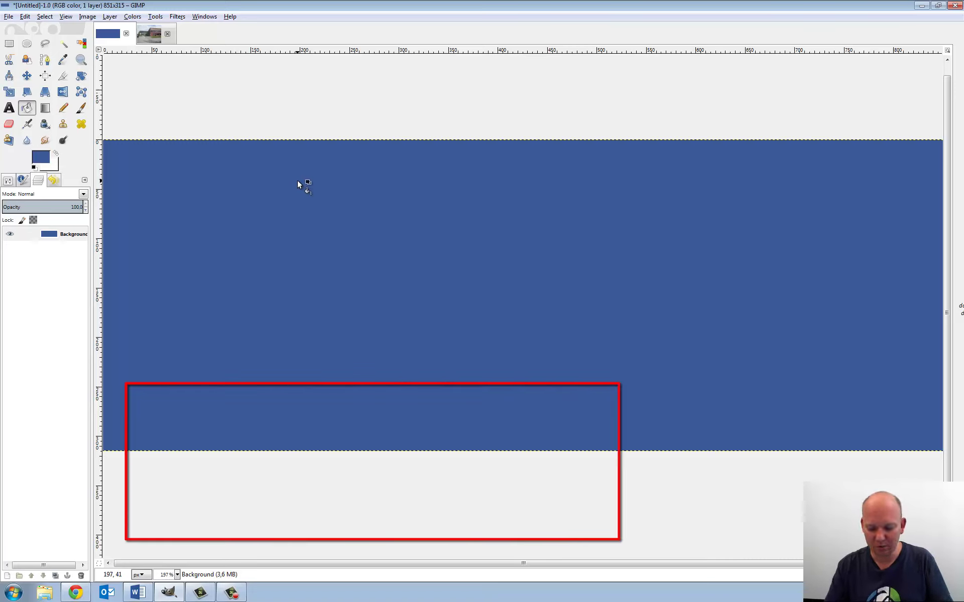
Paste the building photo into the cover and rename the floating layer to 'hiø'.
key("ctrl+v")
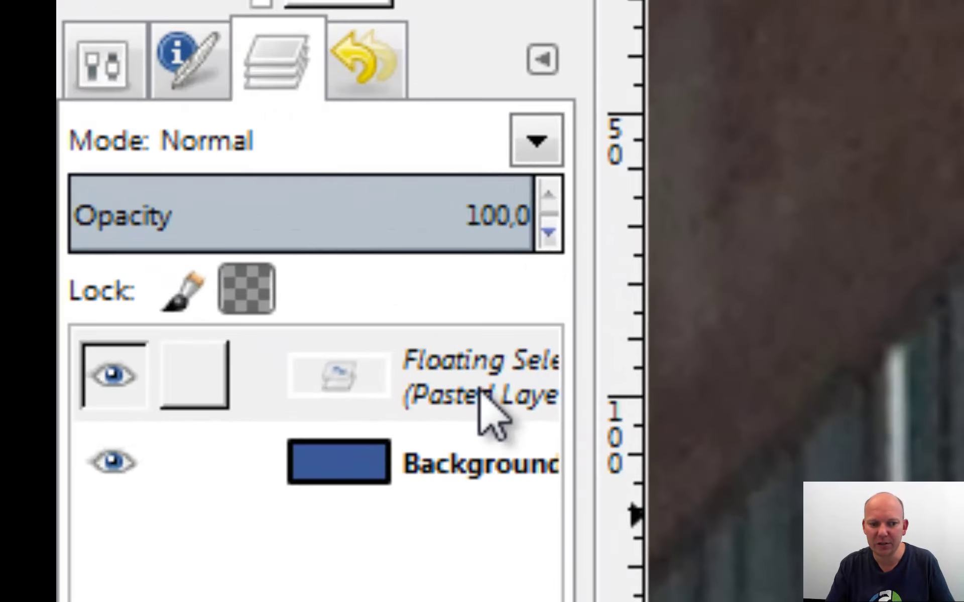
double_click(483, 381)
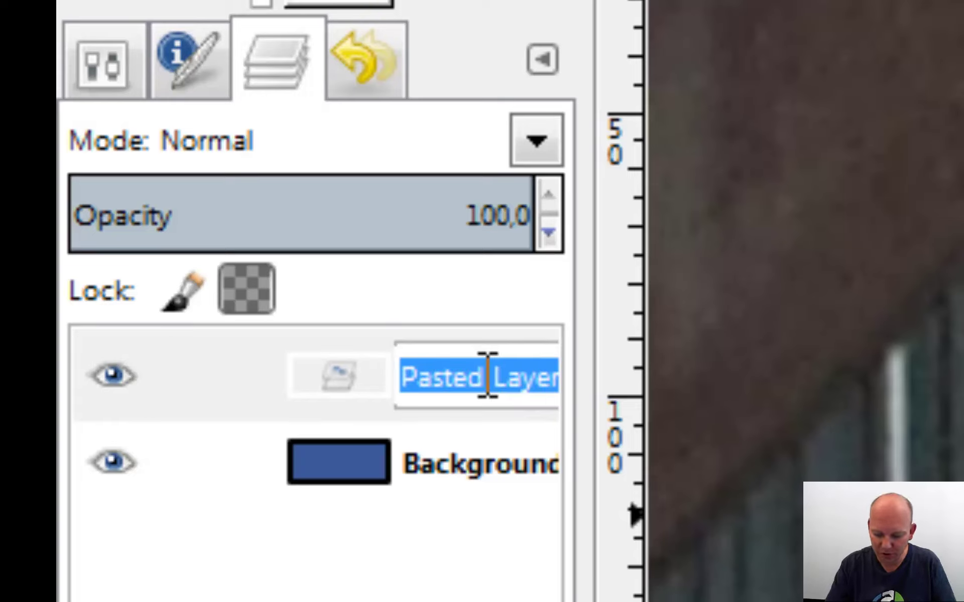
type("hi")
type("ø")
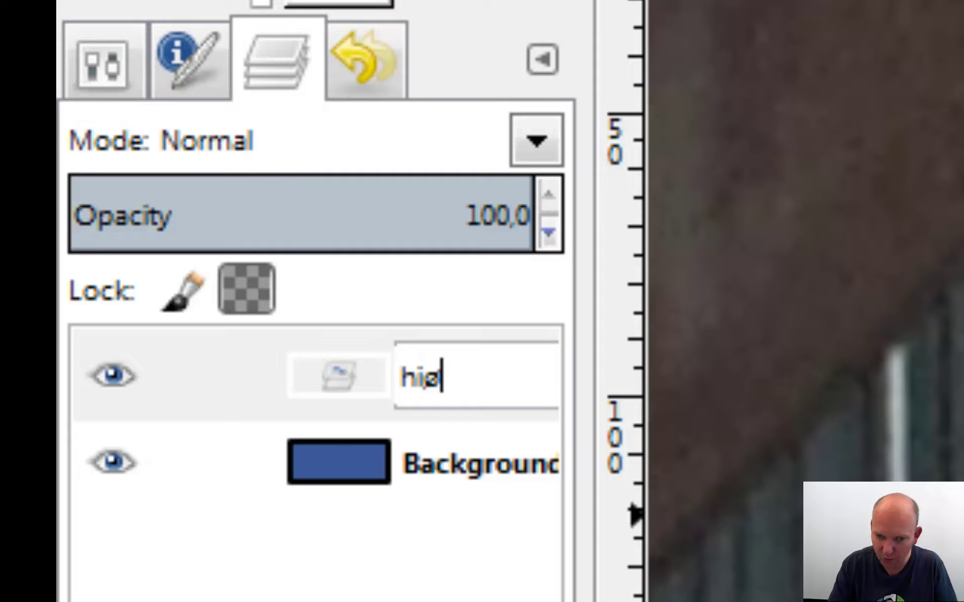
key("Return")
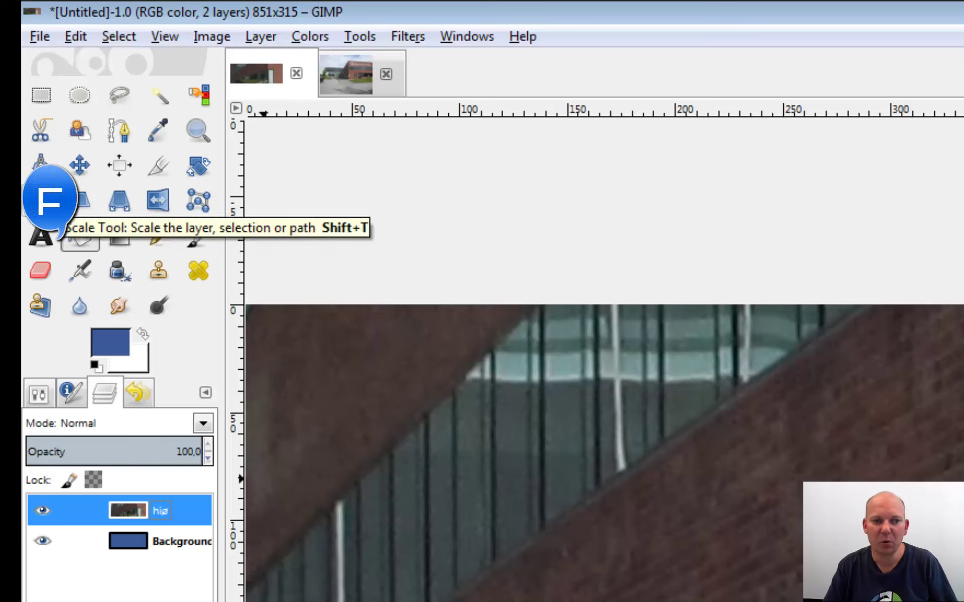
Scale the hiø layer to 815 px wide, with linked height recalculating to 611 px.
left_click(81, 199)
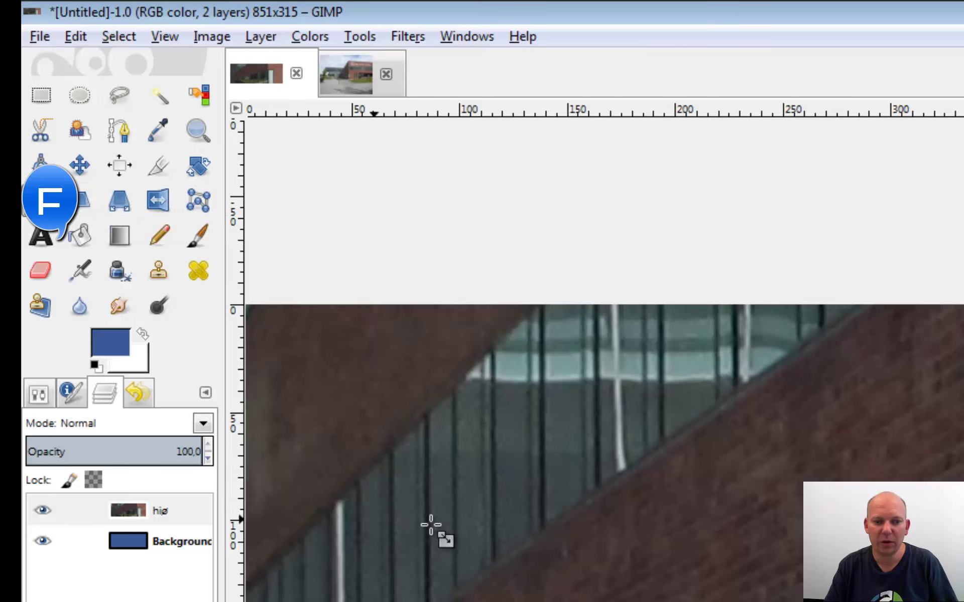
left_click(562, 482)
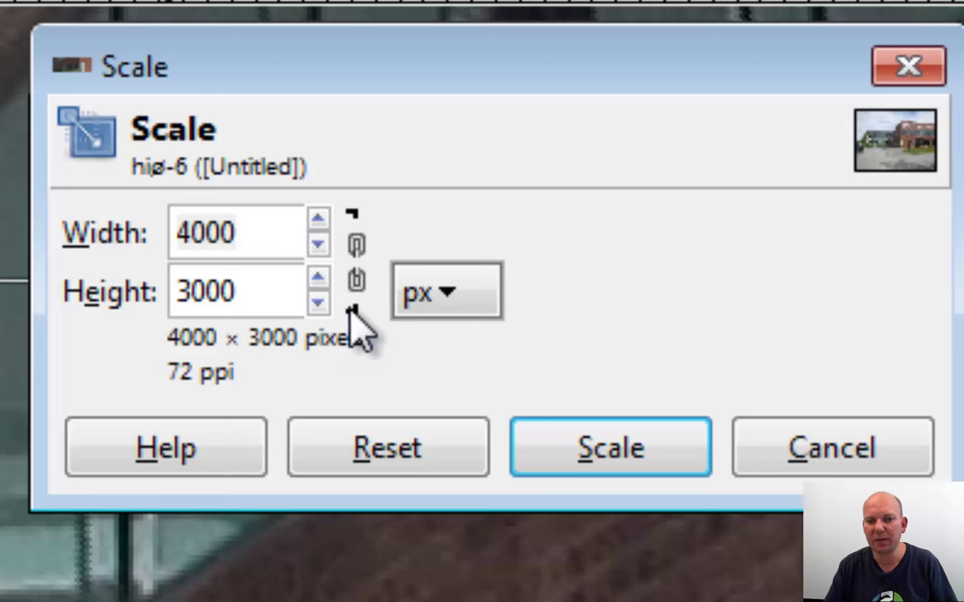
left_click(364, 274)
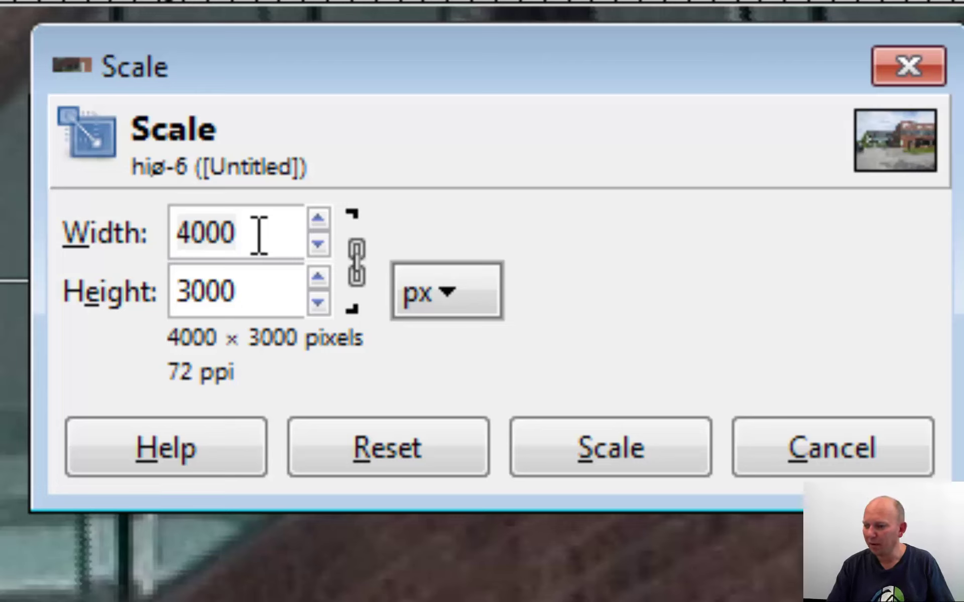
left_click(259, 234)
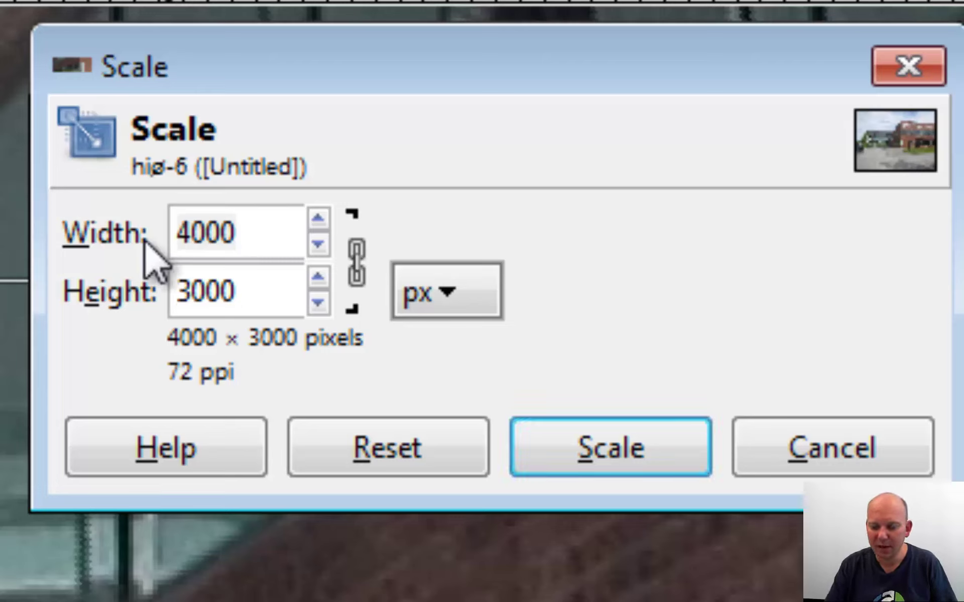
key("BackSpace")
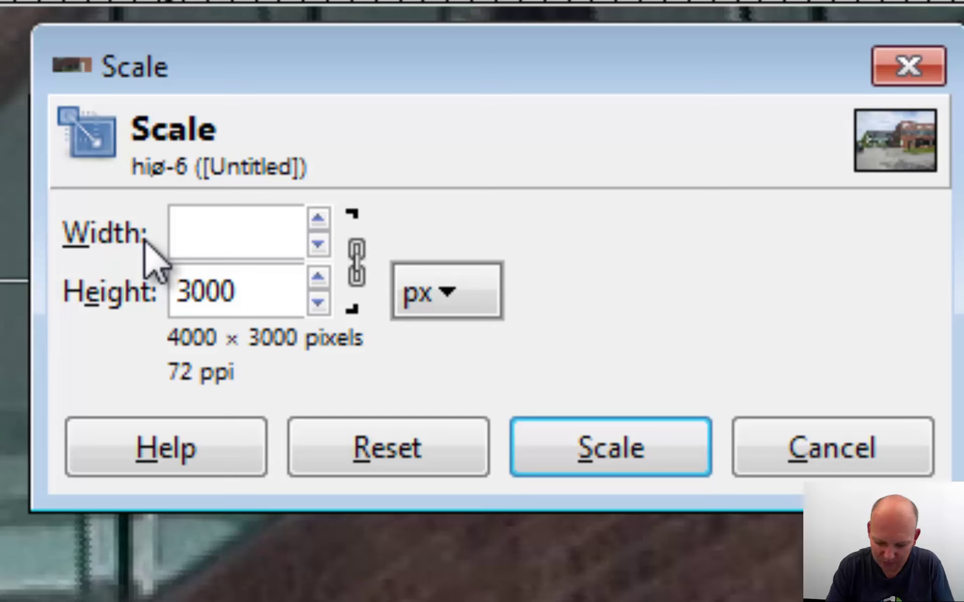
type("815")
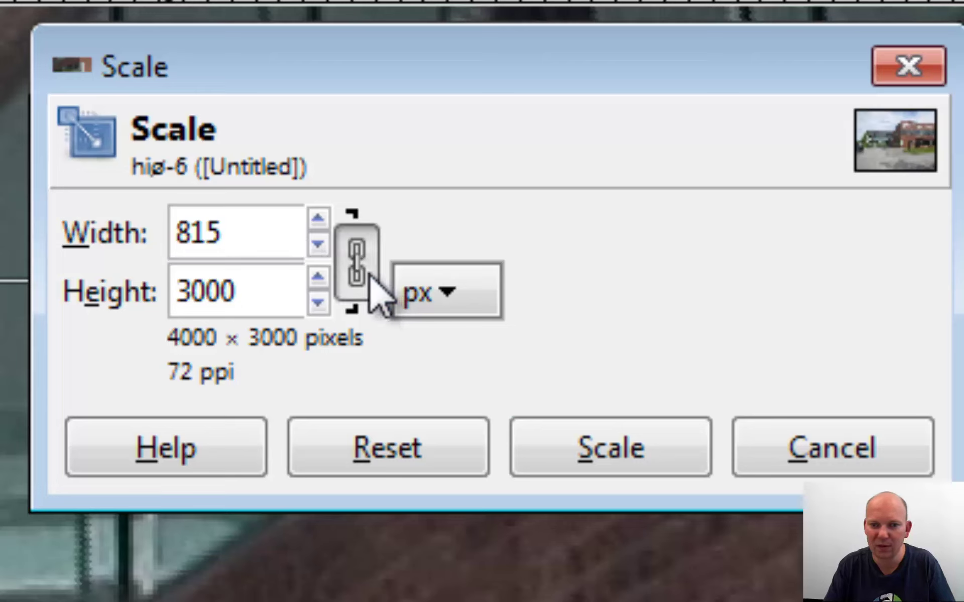
left_click(370, 275)
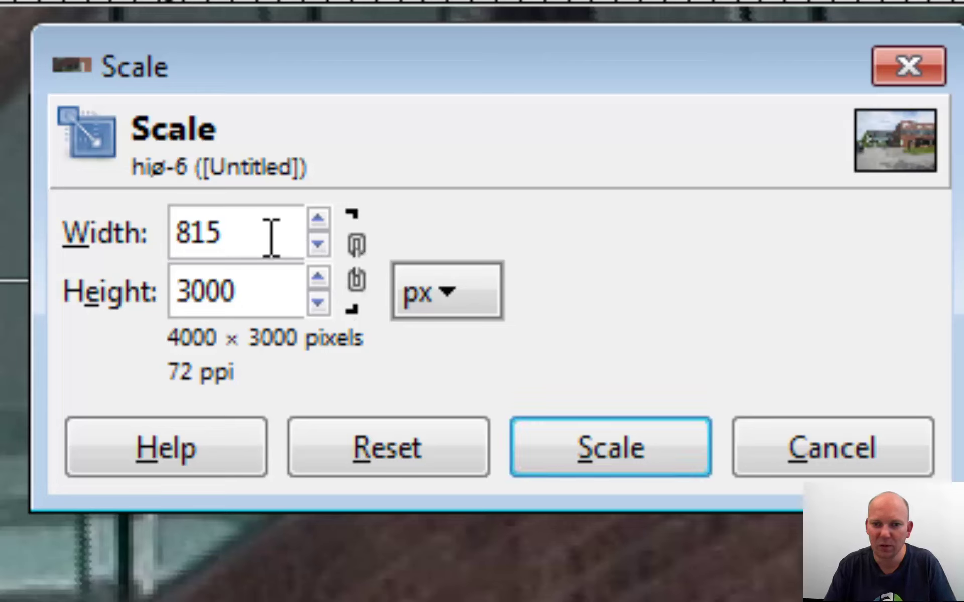
left_click(353, 278)
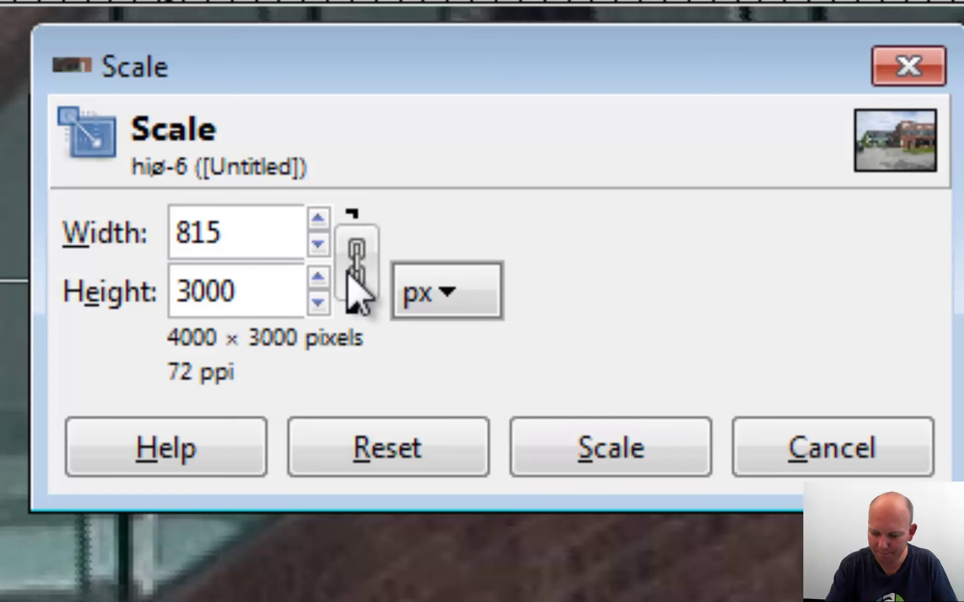
key("Tab")
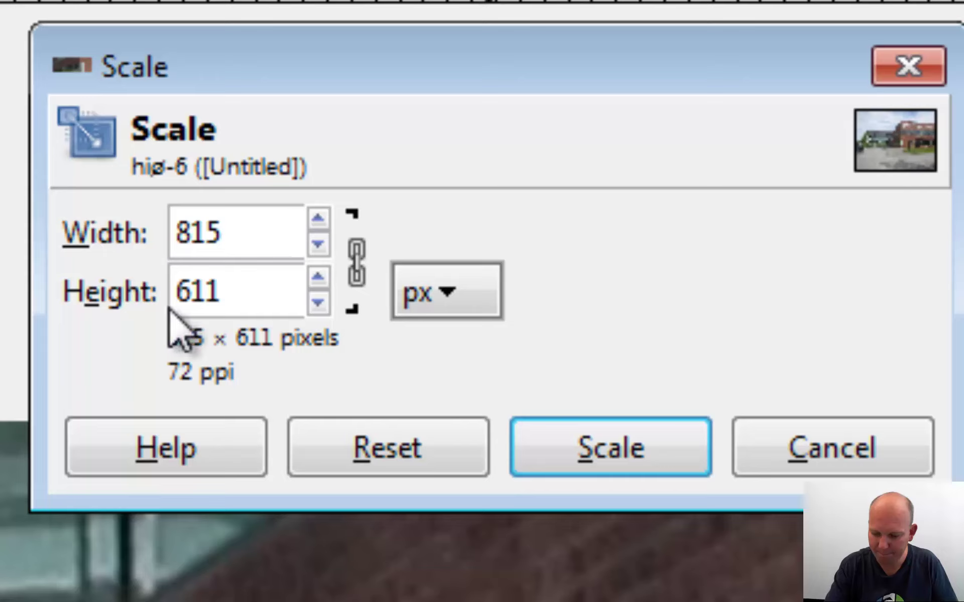
left_click(655, 459)
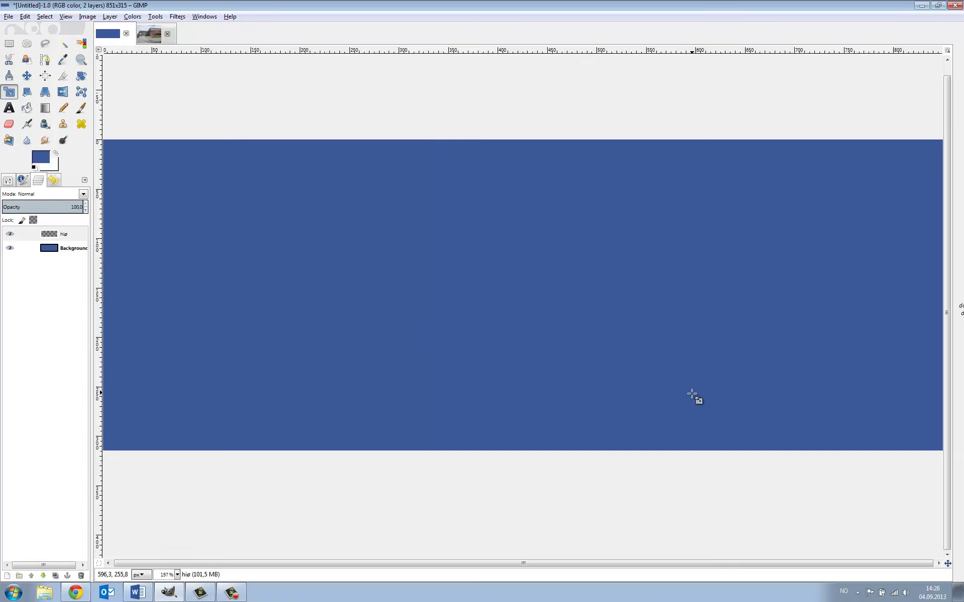
Drag the hiø photo onto the blue canvas and nudge it flush with the left edge.
key("minus")
key("minus")
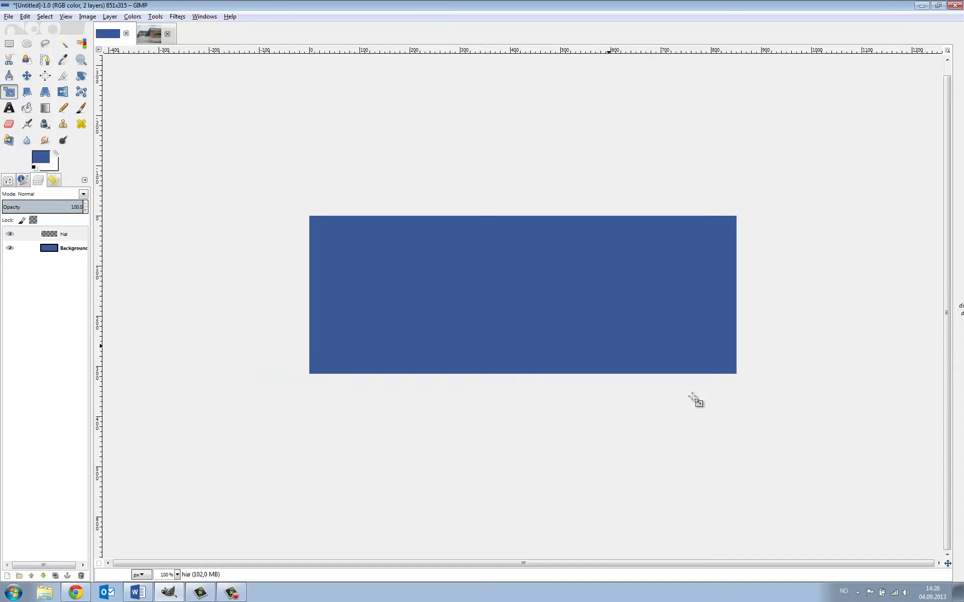
key("minus")
key("minus")
key("minus")
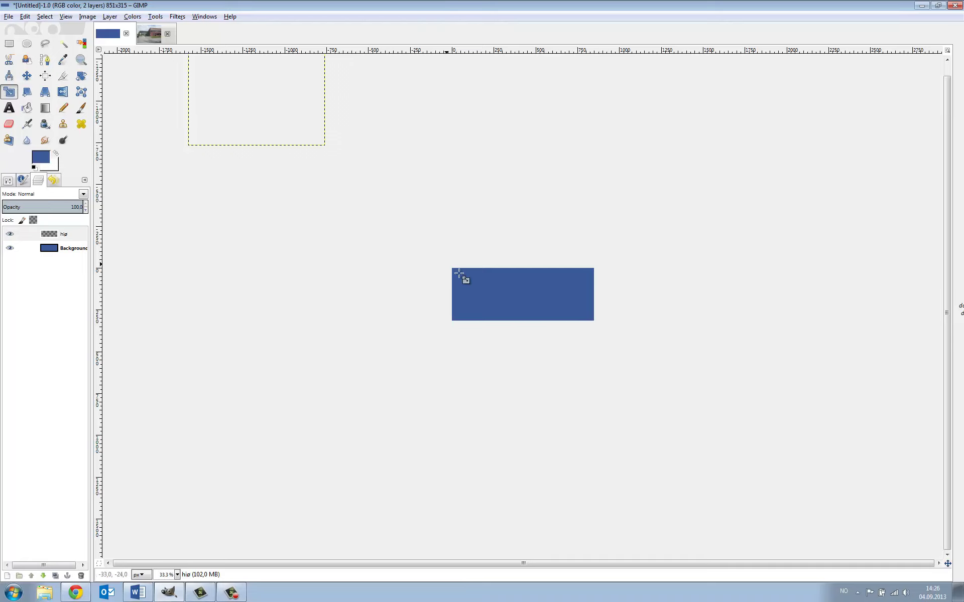
left_click(29, 77)
mouse_move(252, 106)
left_mouse_down()
mouse_move(480, 291)
mouse_move(513, 294)
left_mouse_up()
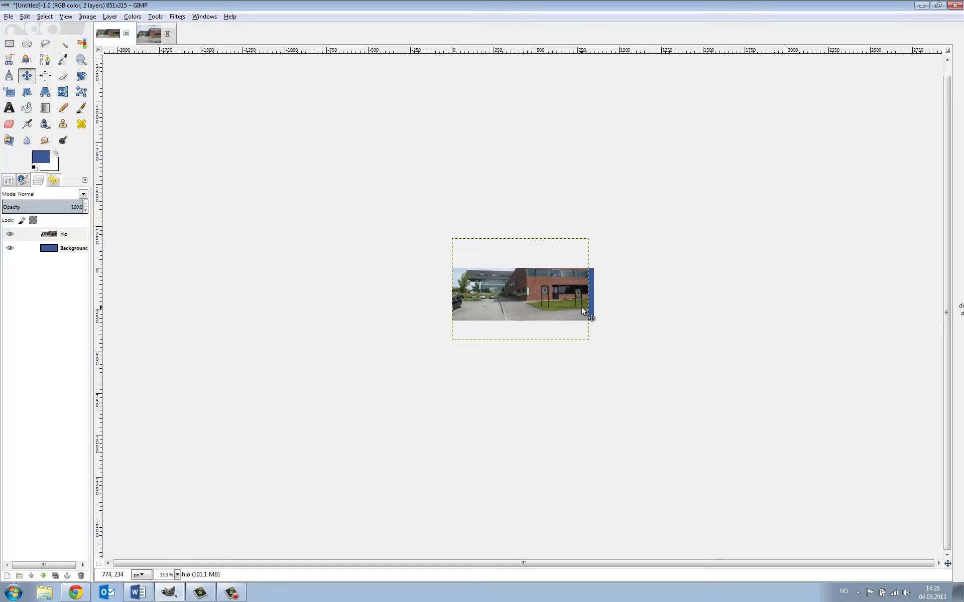
key("plus")
key("plus")
key("plus")
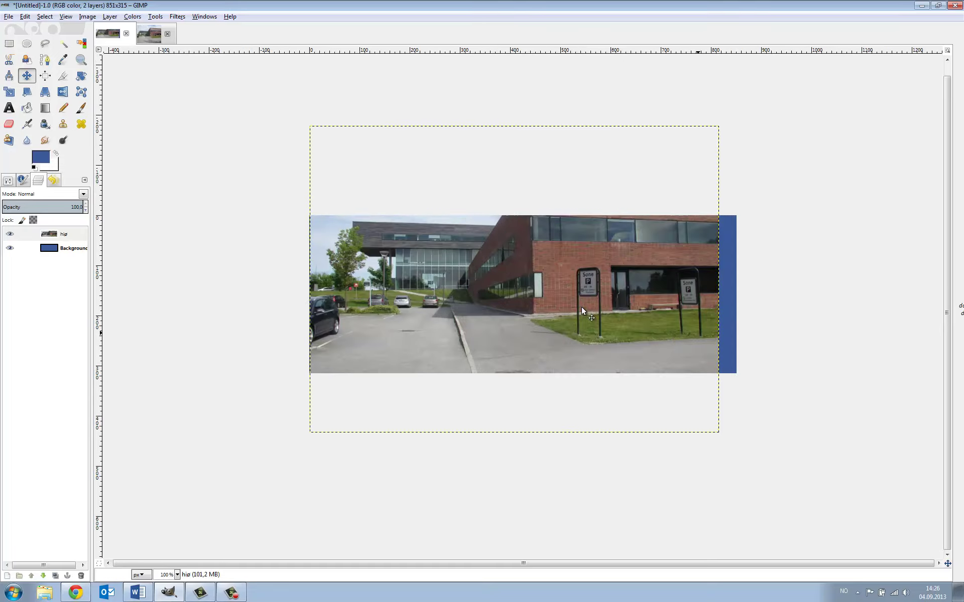
key("plus")
left_click_drag(581, 307, 568, 312)
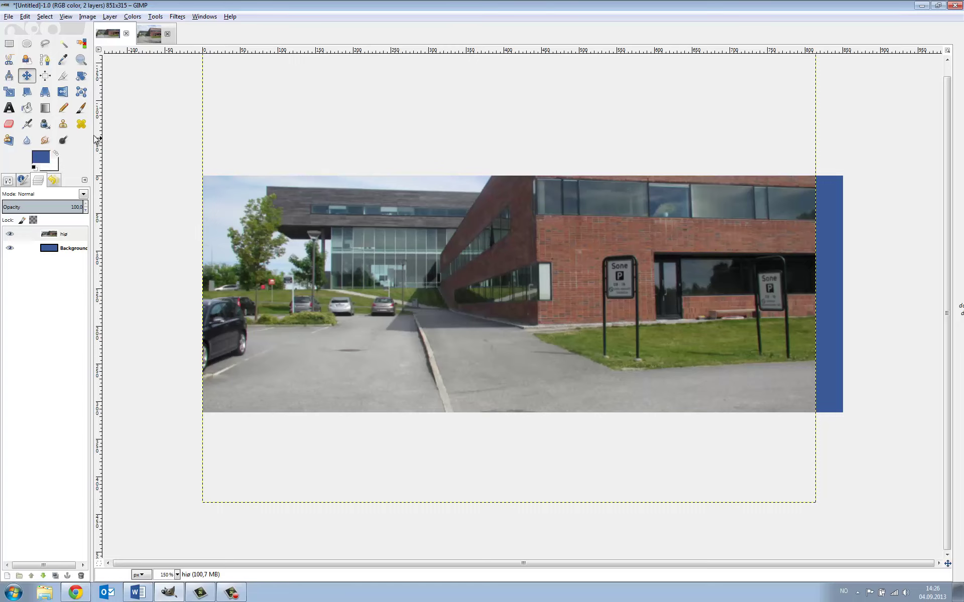
Scale the hiø photo layer to 851 px wide (851×638) with the chain linked.
left_click(9, 92)
left_click(377, 208)
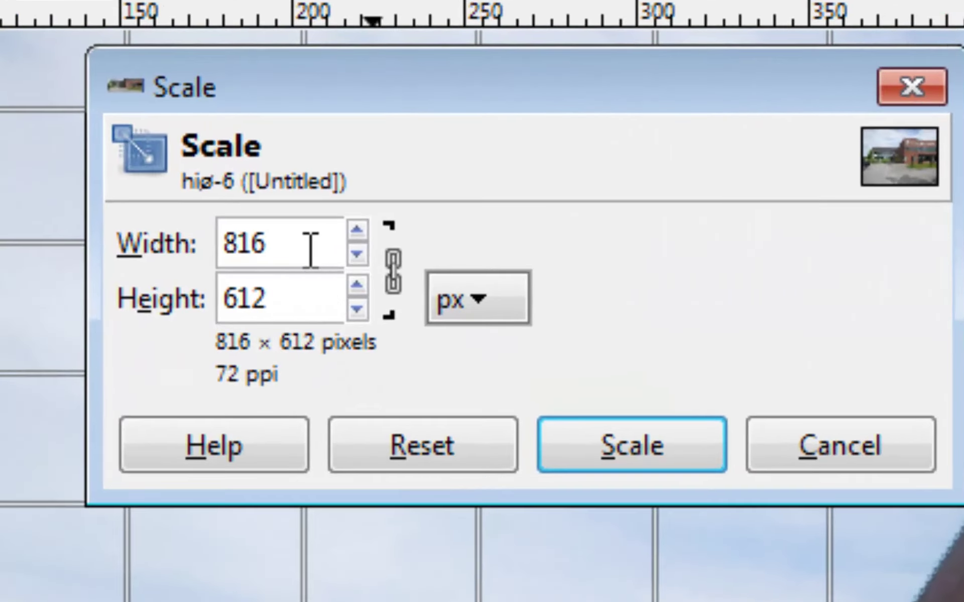
left_click_drag(311, 249, 224, 243)
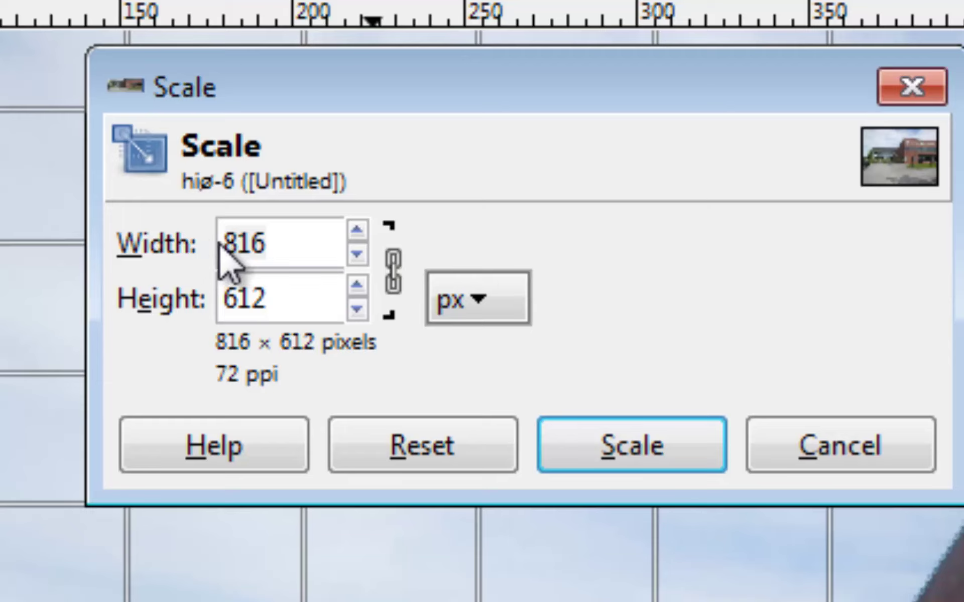
type("85")
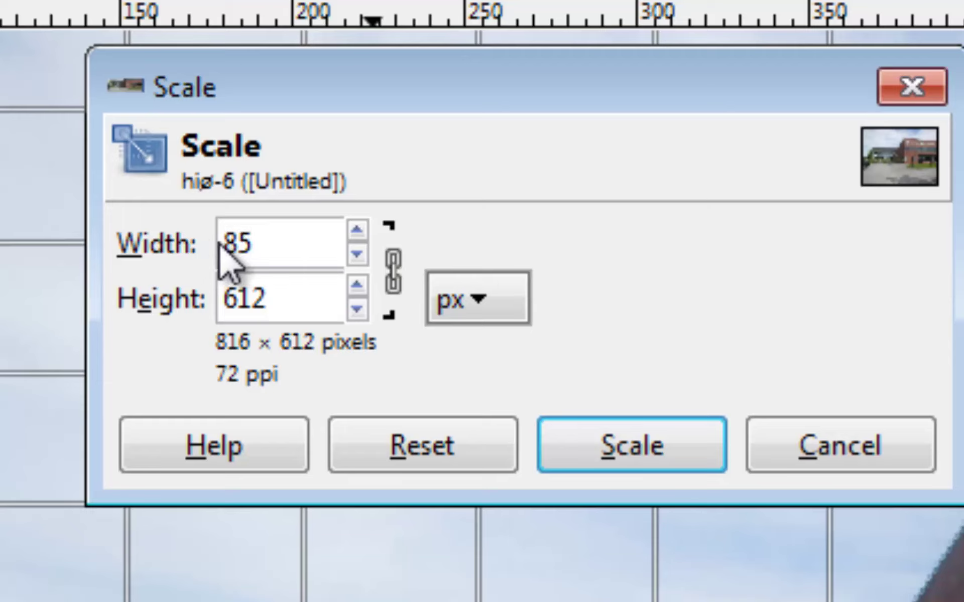
type("1")
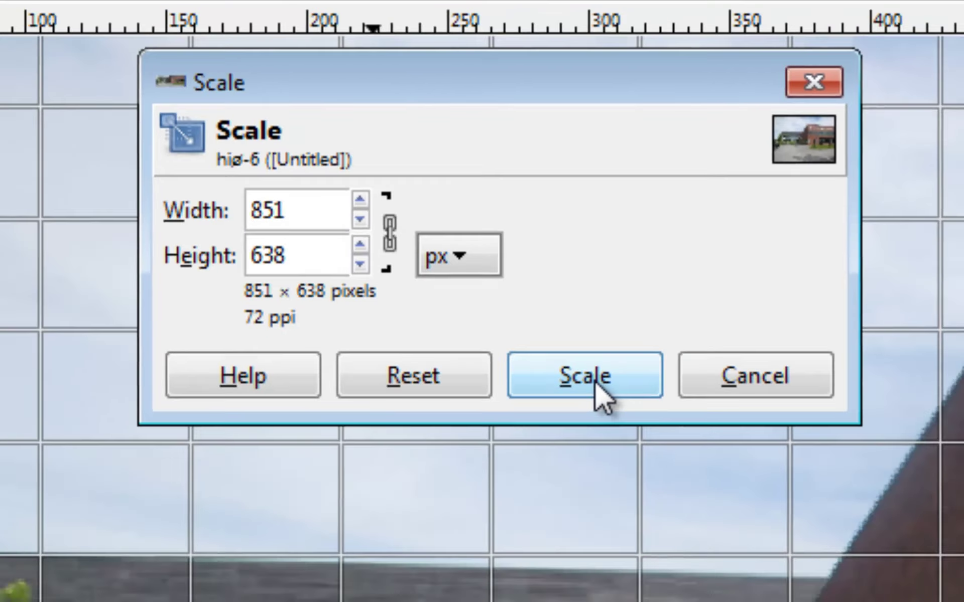
left_click(633, 457)
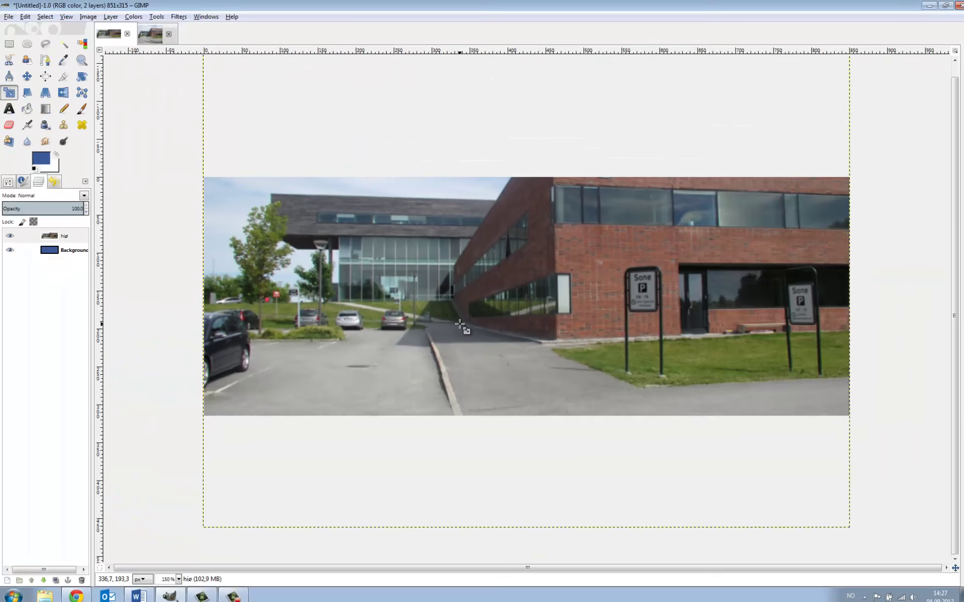
Move the hiø photo up and down in the cover, then toggle its visibility to compare.
left_click(31, 77)
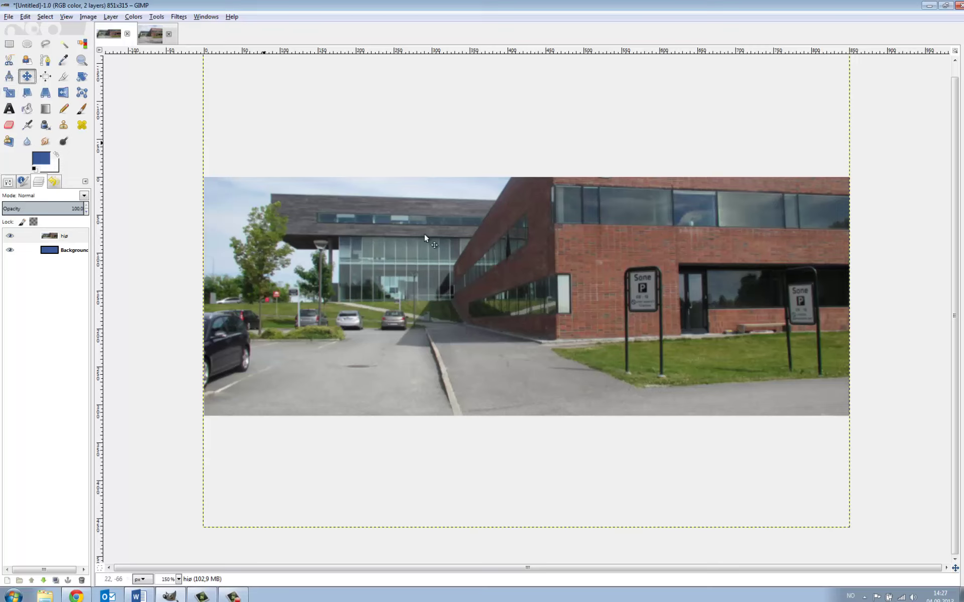
left_click_drag(545, 308, 546, 384)
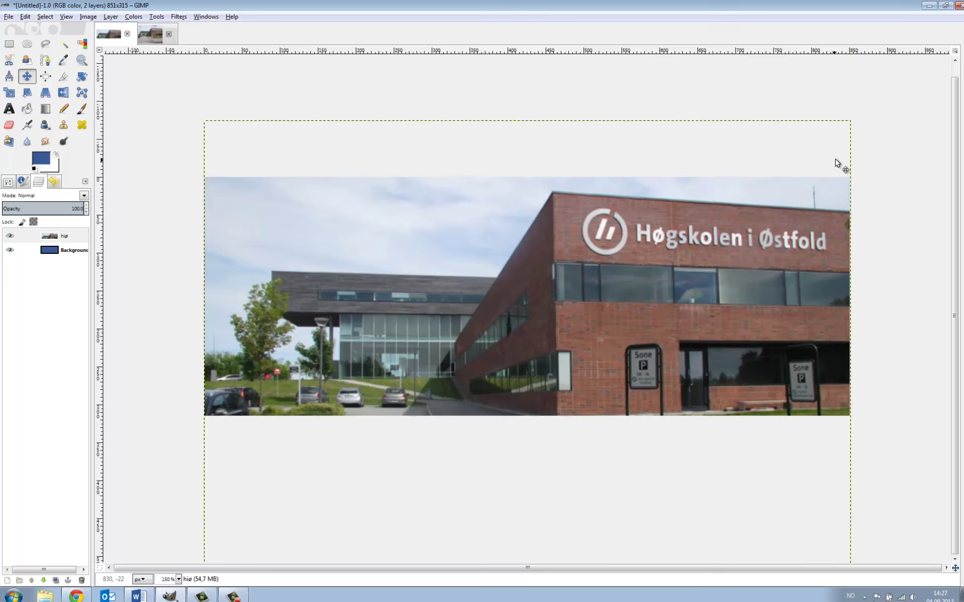
left_click_drag(779, 279, 769, 237)
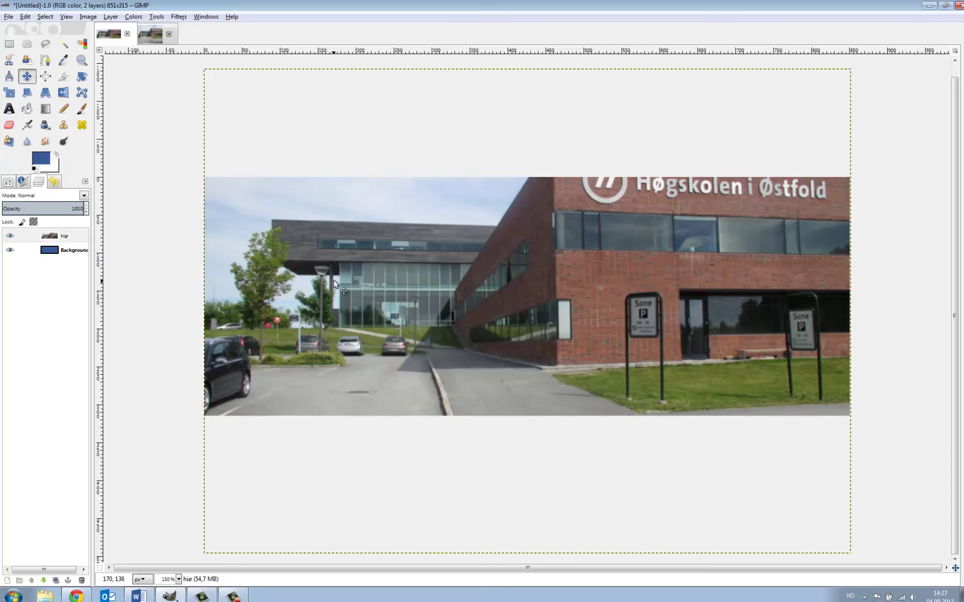
mouse_move(501, 254)
left_mouse_down()
mouse_move(501, 305)
mouse_move(501, 297)
left_mouse_up()
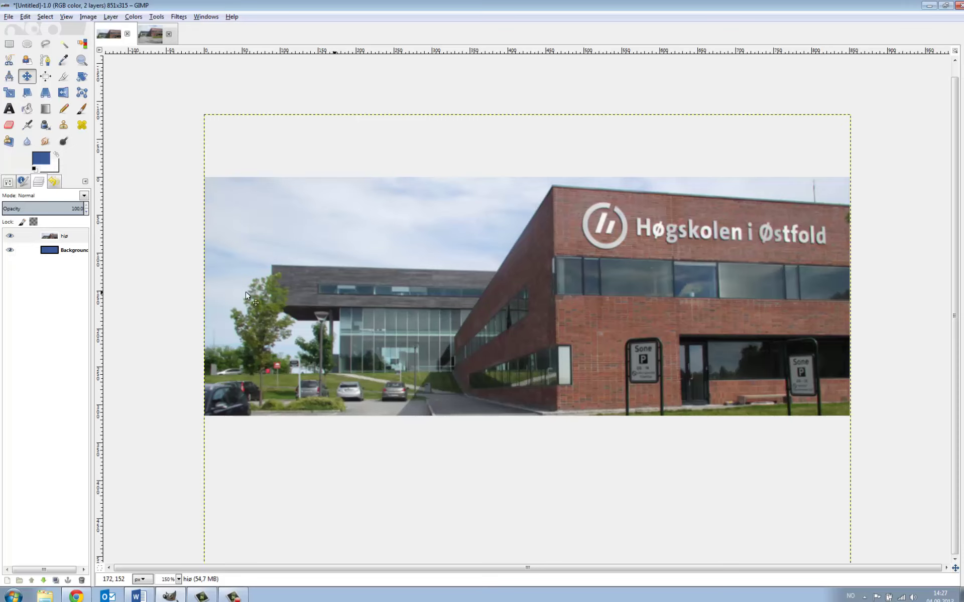
left_click(10, 237)
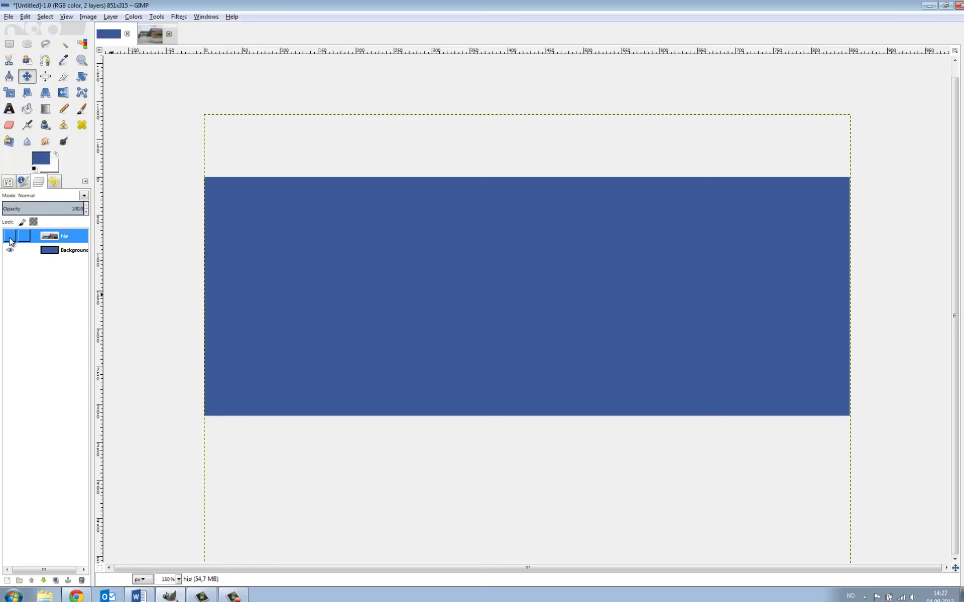
left_click(10, 236)
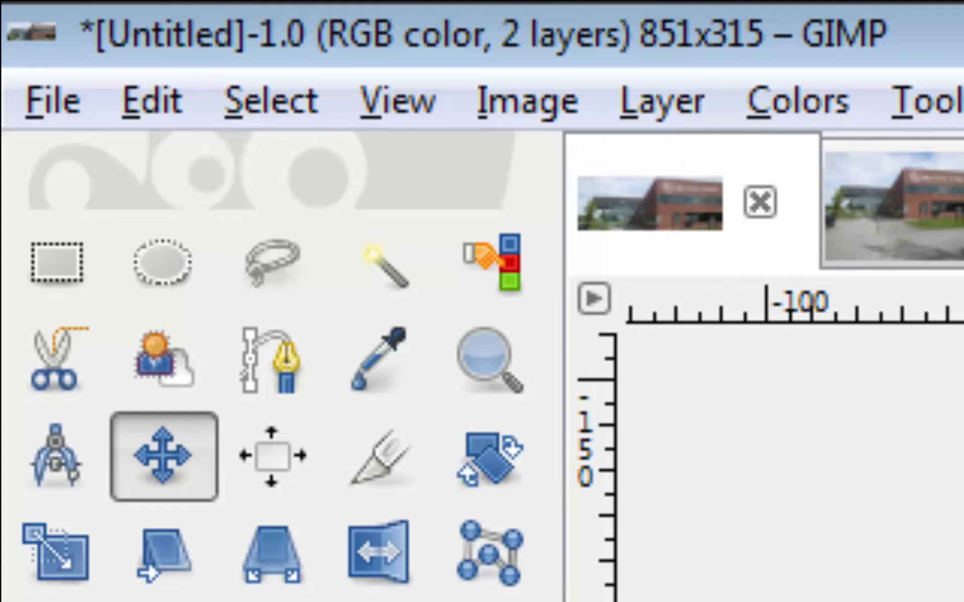
Open IMG_9912.JPG as a new image from the Open Image dialog.
left_click(43, 106)
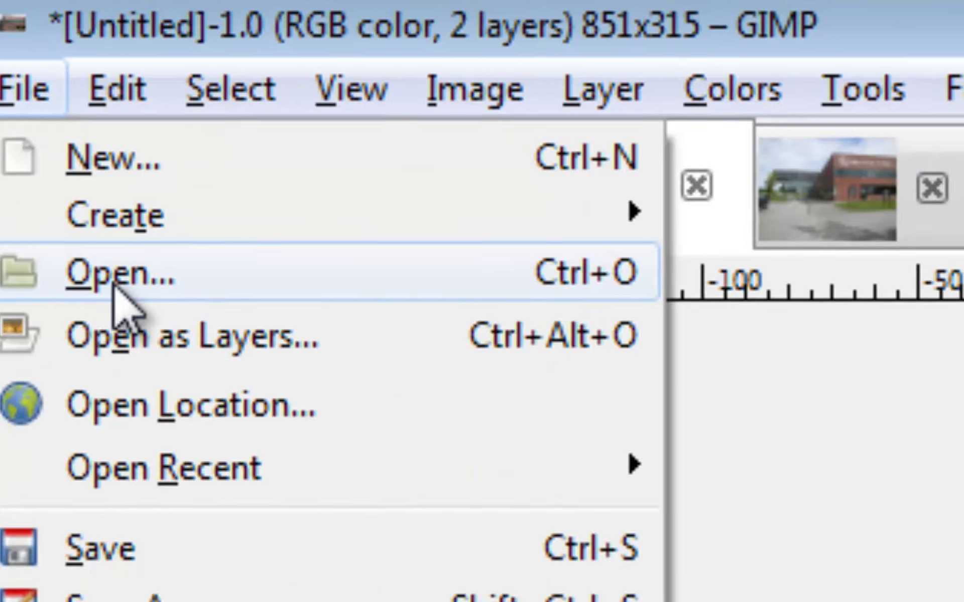
left_click(145, 301)
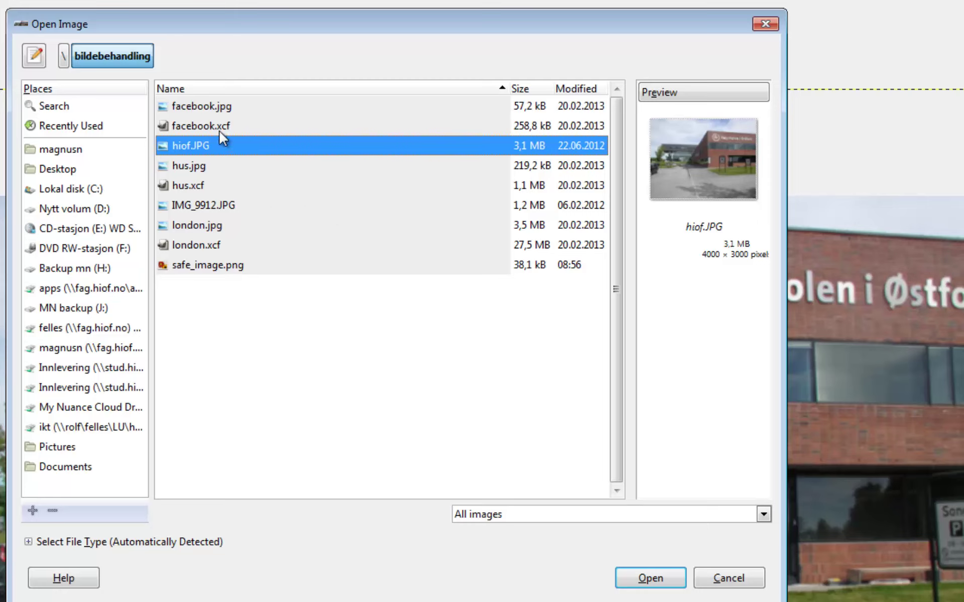
left_click(213, 229)
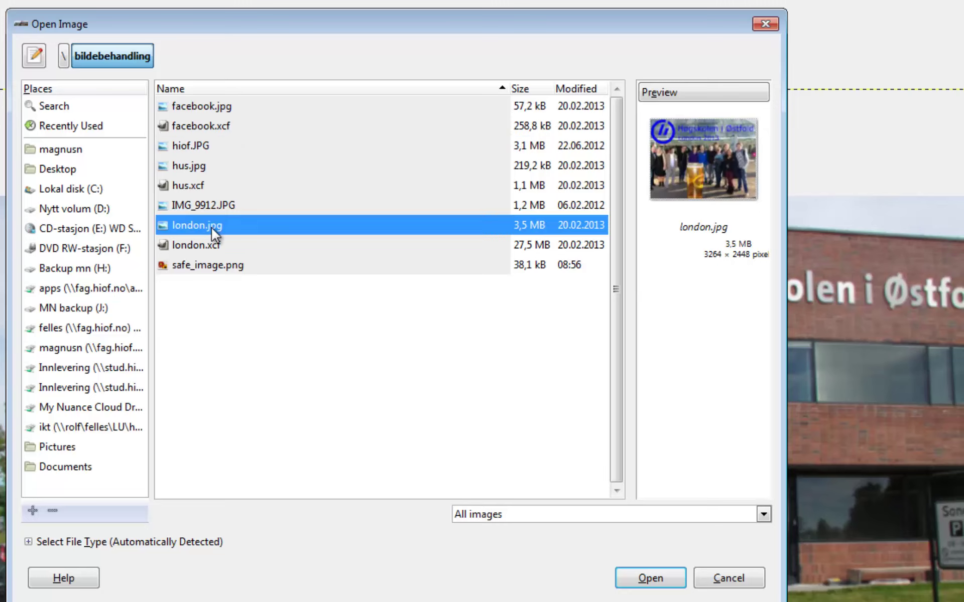
key("Up")
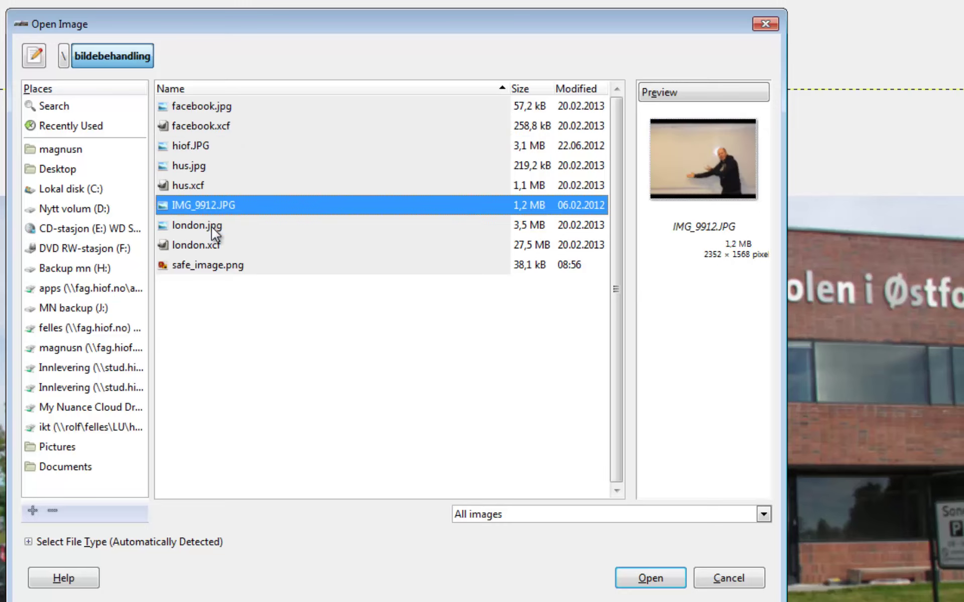
left_click(668, 578)
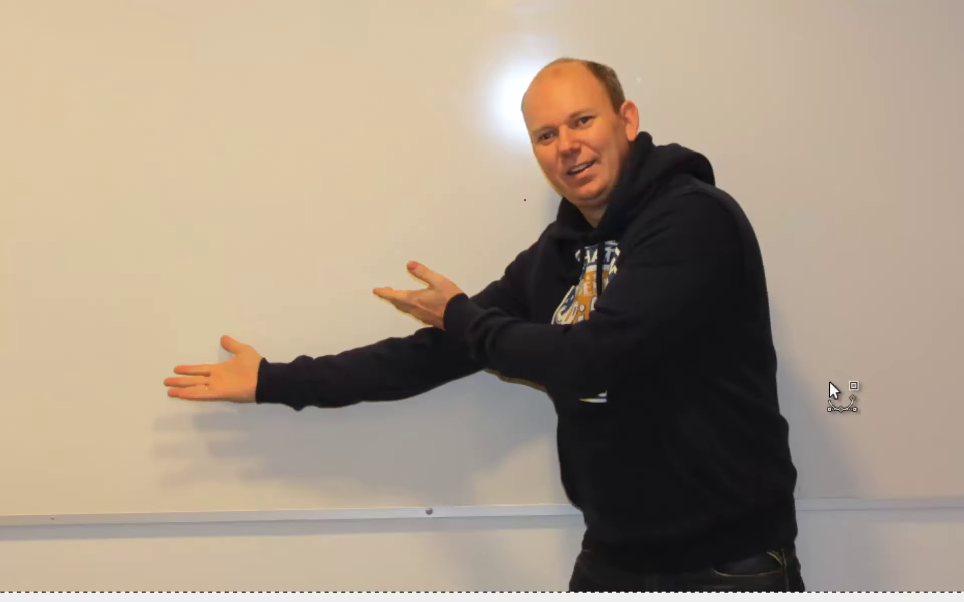
Trace path points from the bottom-right up the man's back, shoulder and around his head.
left_click(806, 587)
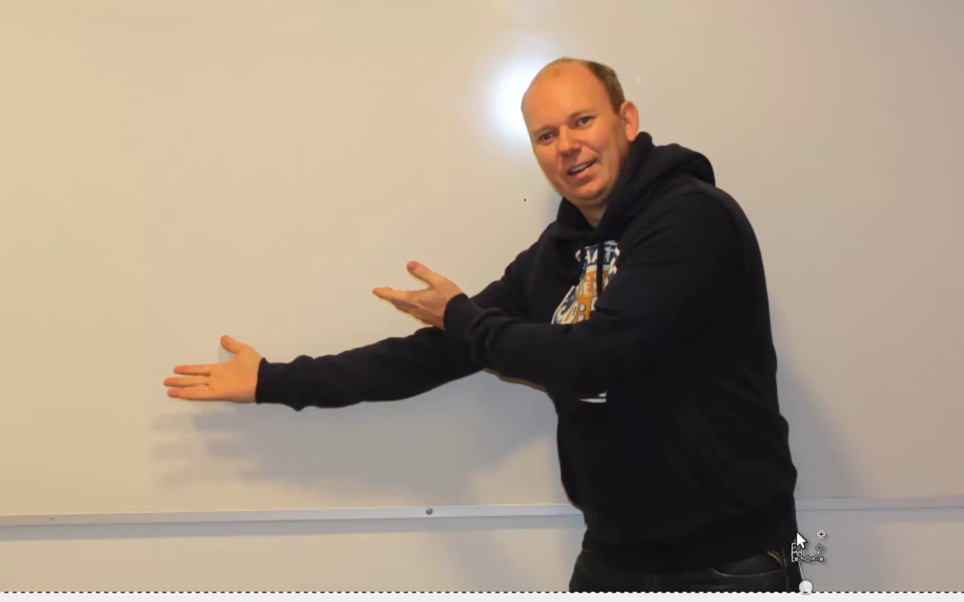
left_click(797, 552)
left_click(796, 523)
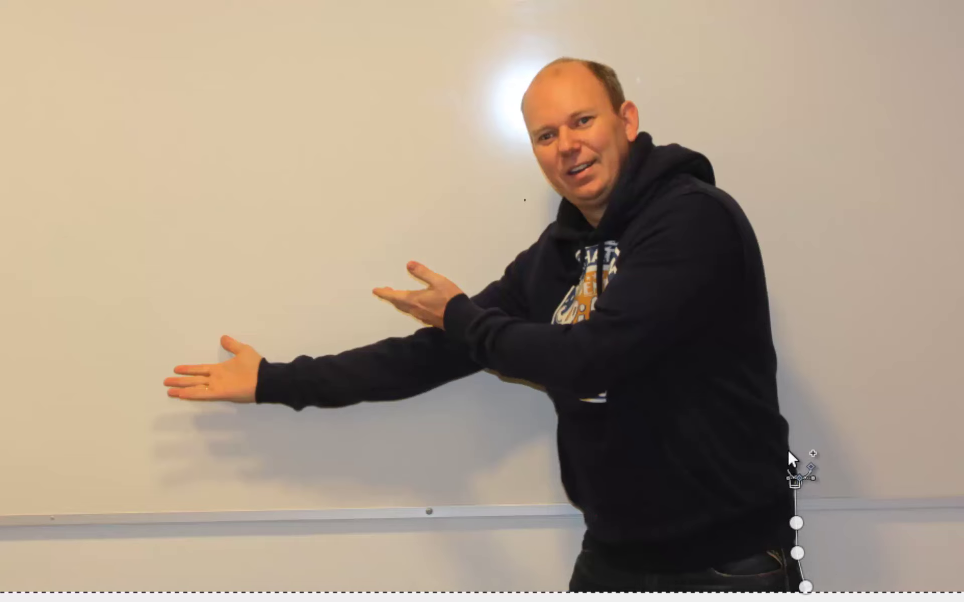
left_click(795, 483)
left_click(788, 447)
left_click(785, 418)
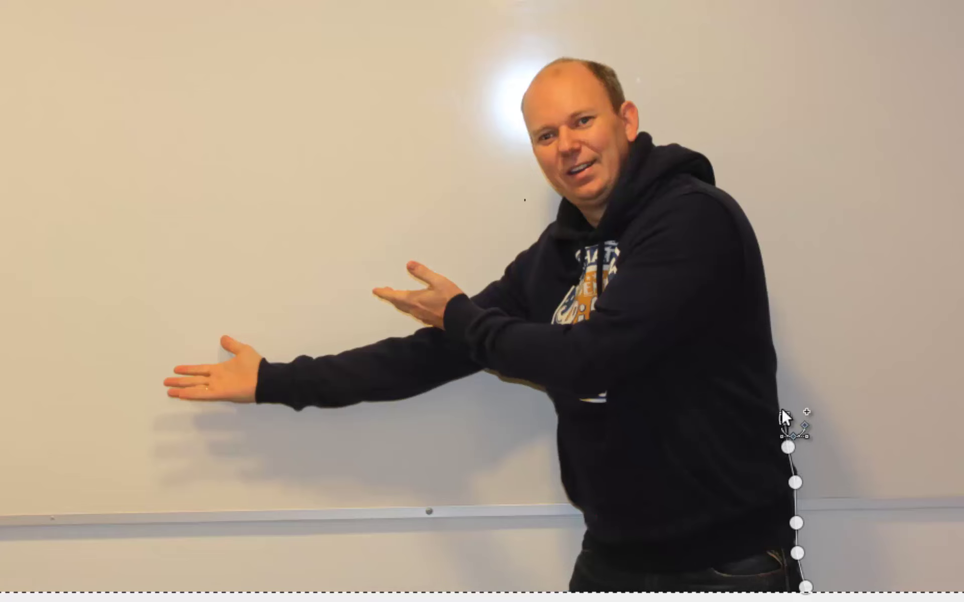
left_click(773, 343)
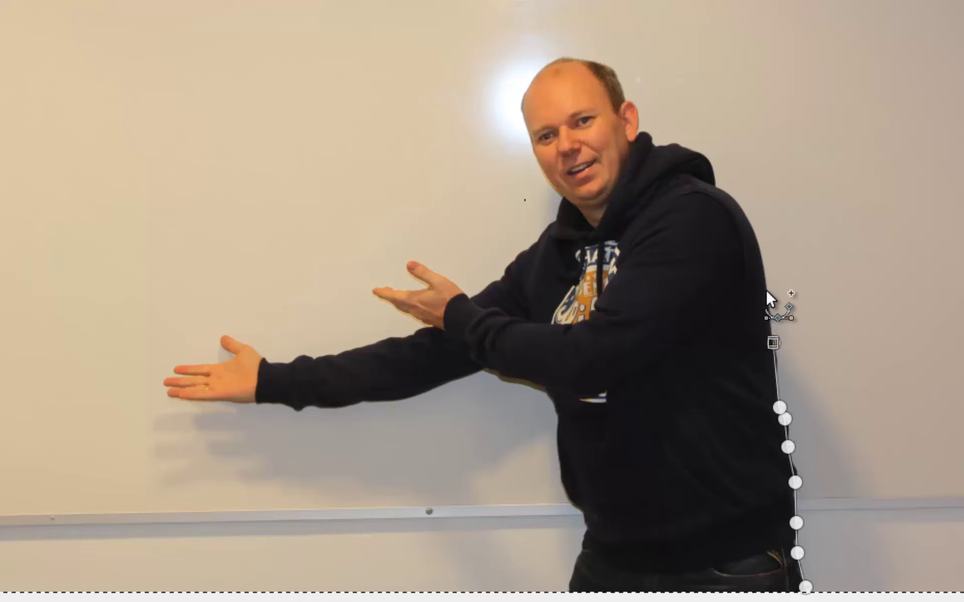
left_click(766, 277)
left_click(751, 223)
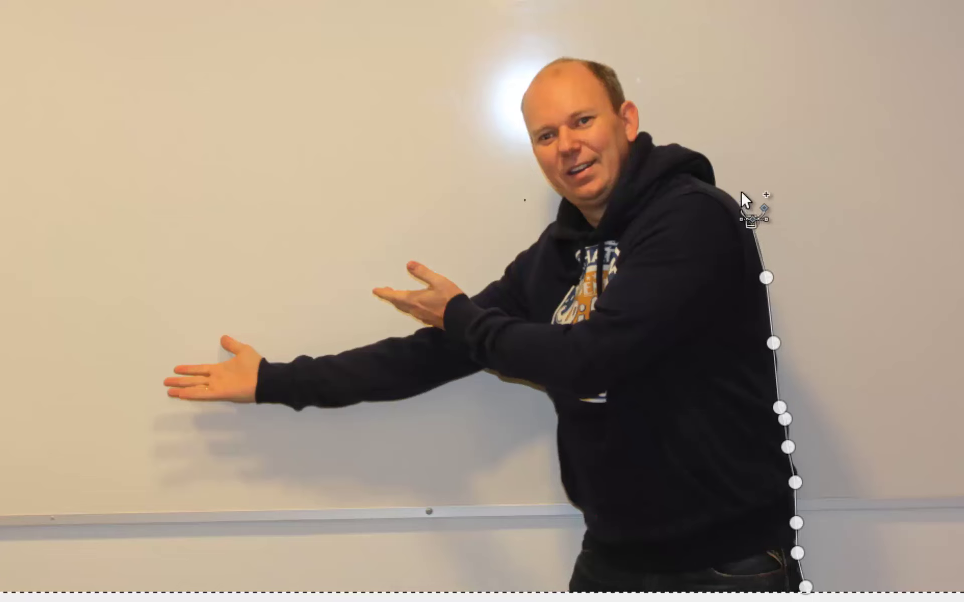
left_click(700, 149)
left_click(675, 144)
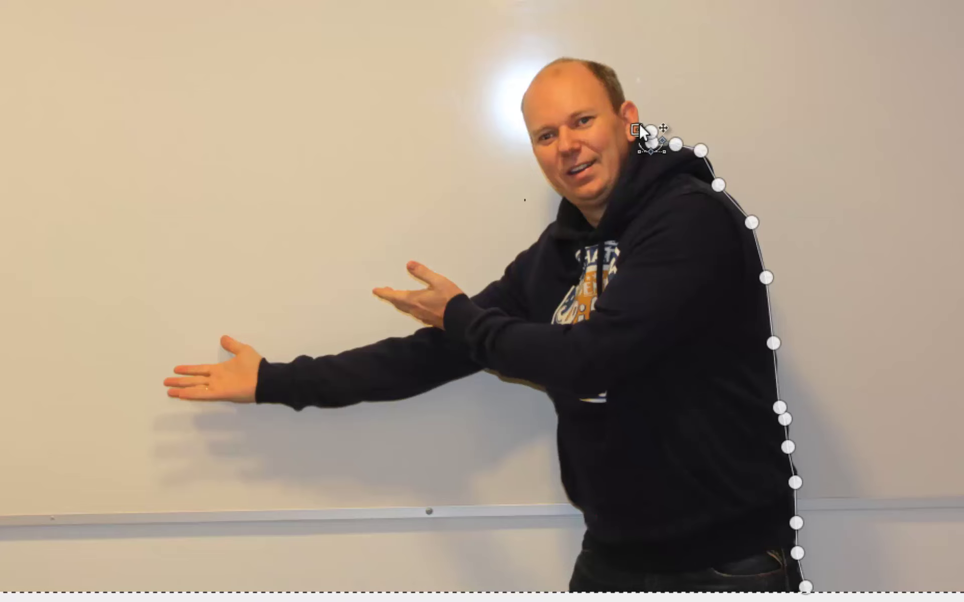
left_click(637, 130)
left_click(634, 101)
left_click(622, 93)
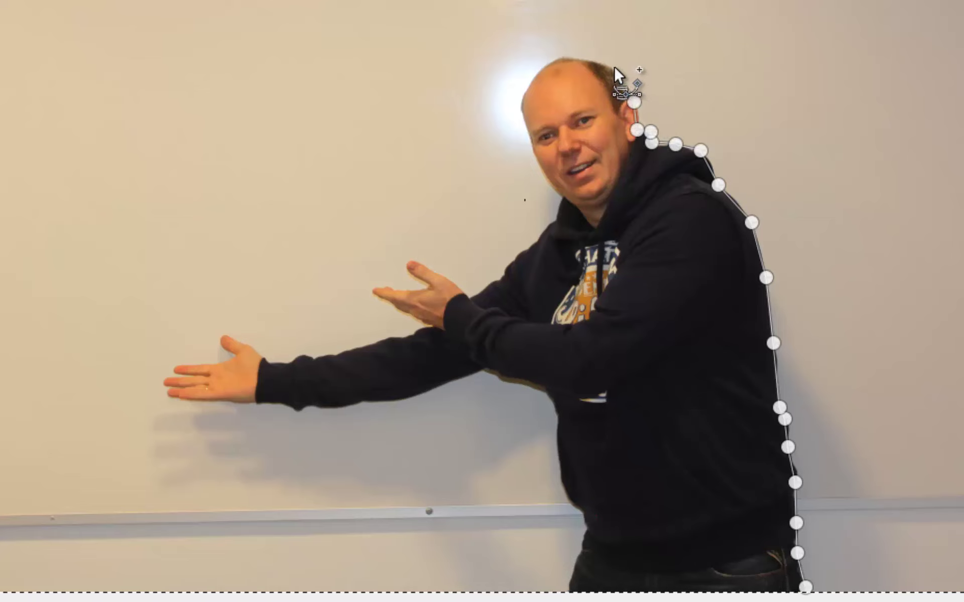
left_click(611, 62)
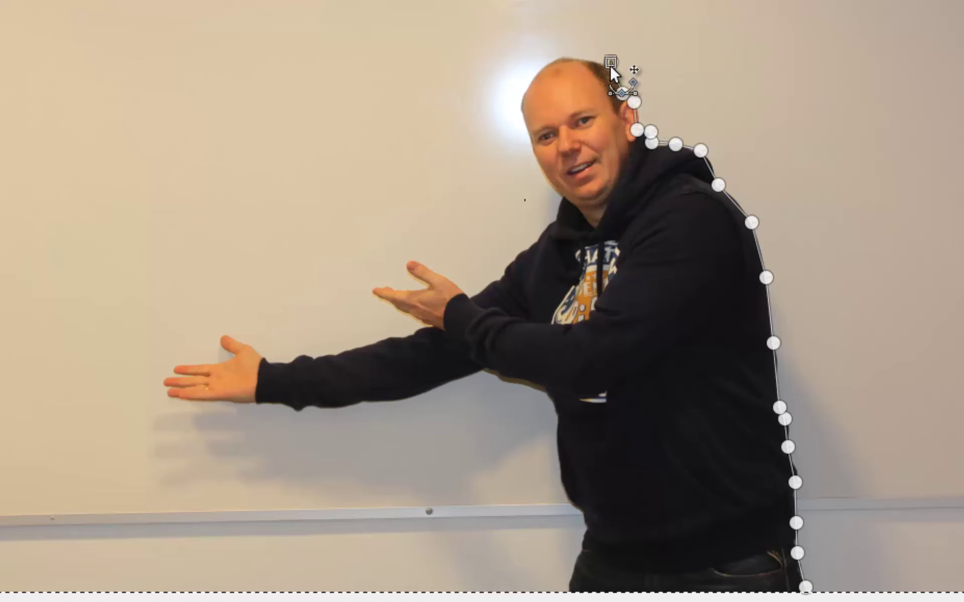
left_click(549, 58)
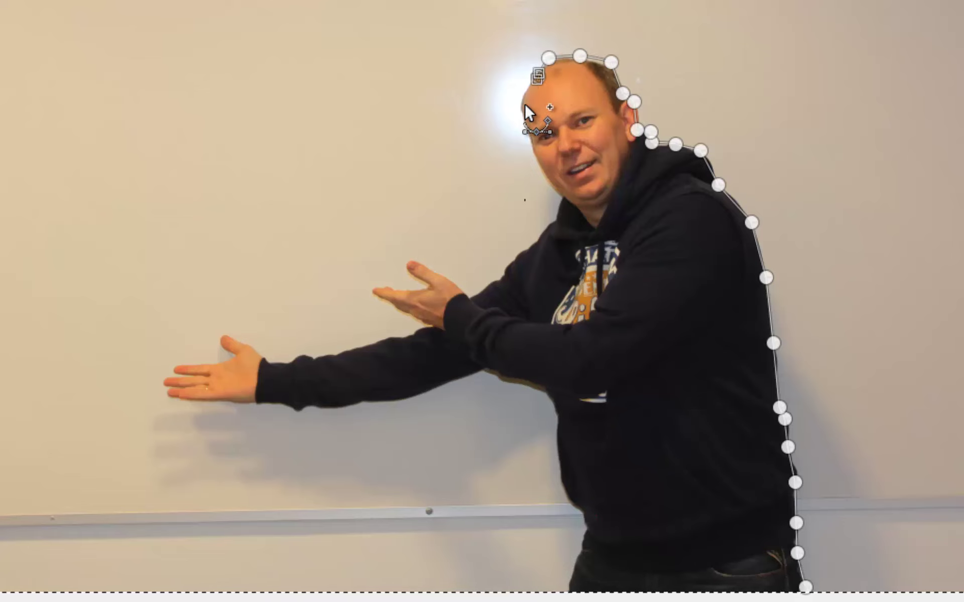
left_click(537, 76)
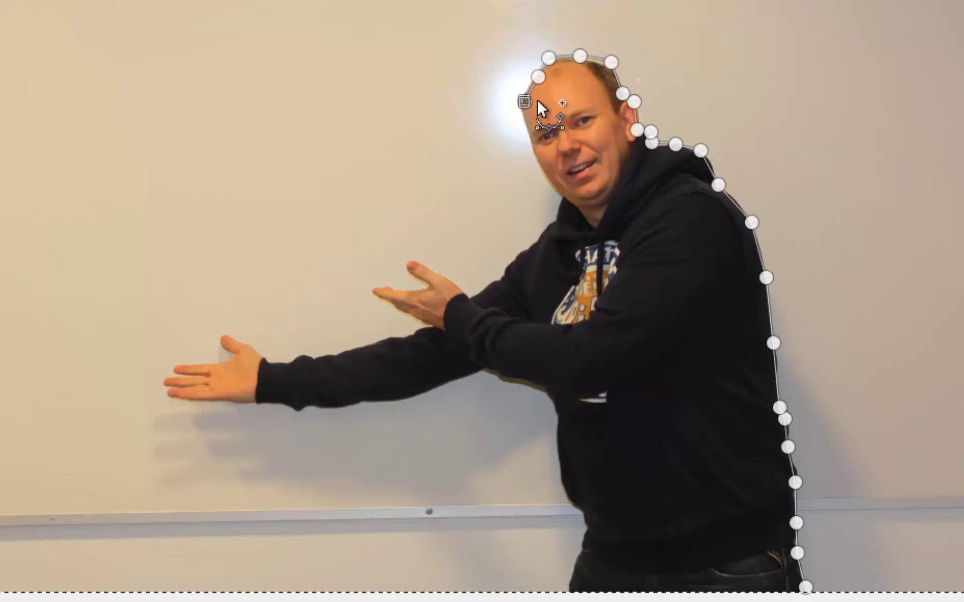
left_click(540, 168)
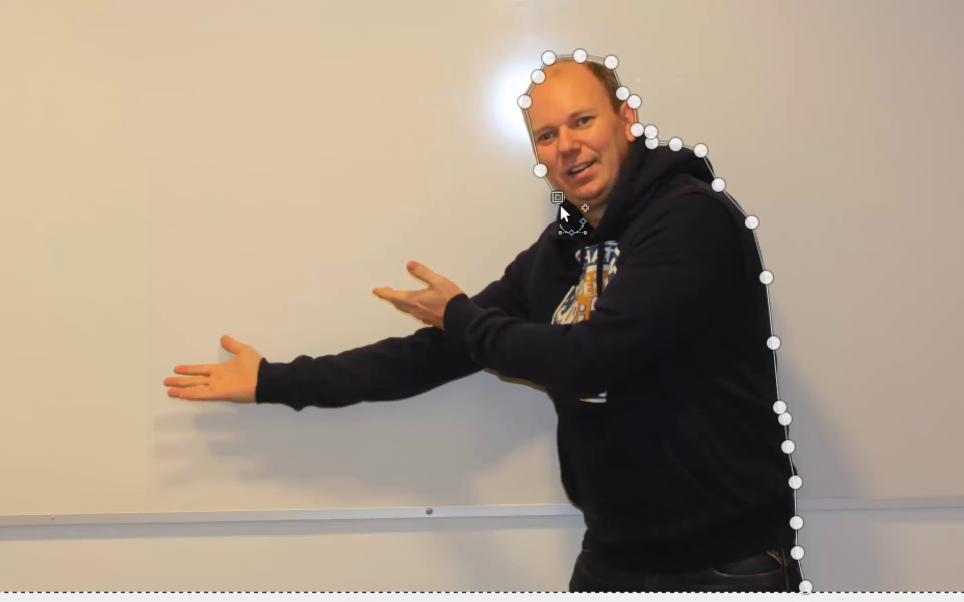
Continue the path around the closer hand, along the outstretched arm and around the far hand.
left_click(470, 296)
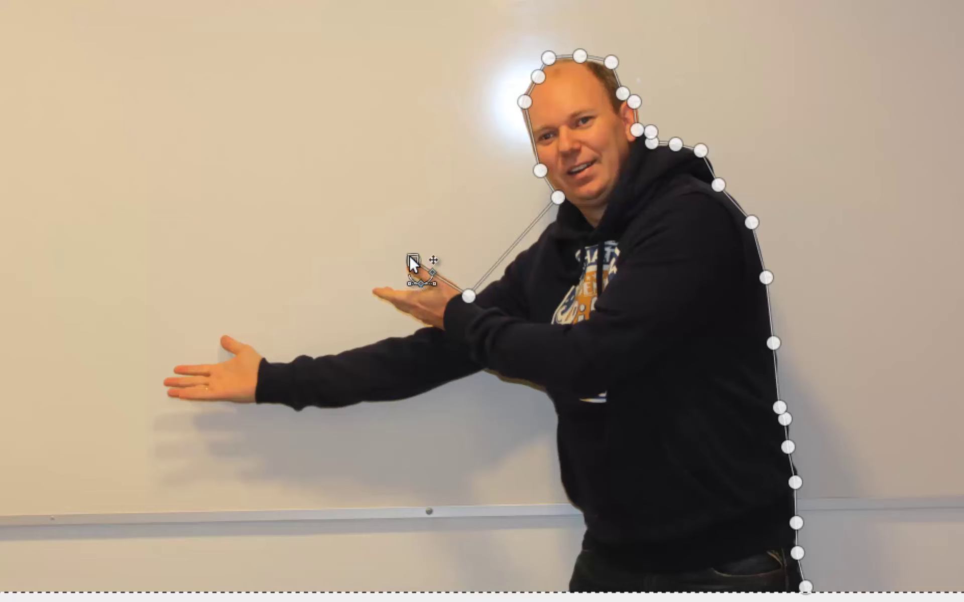
left_click(405, 262)
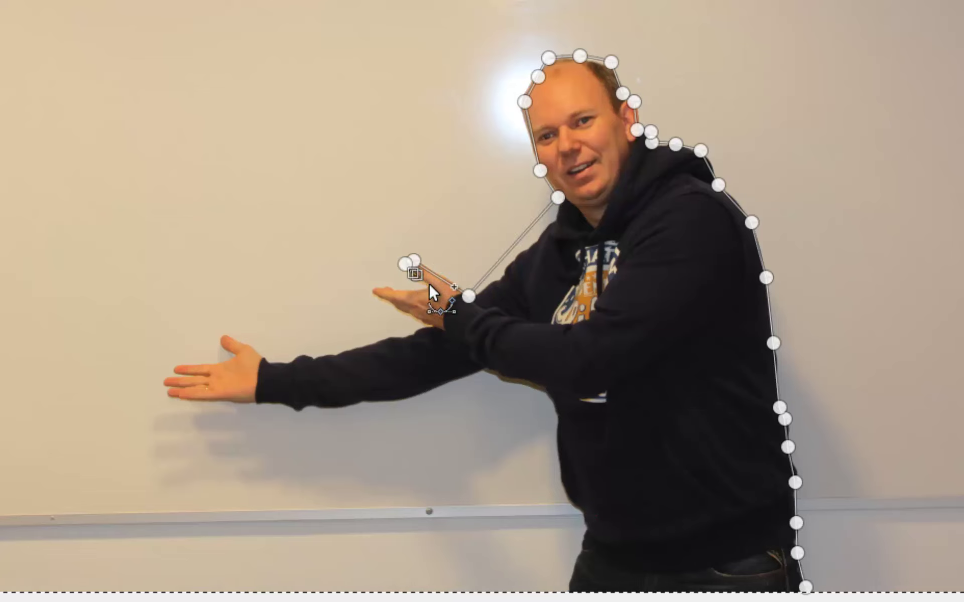
left_click(428, 286)
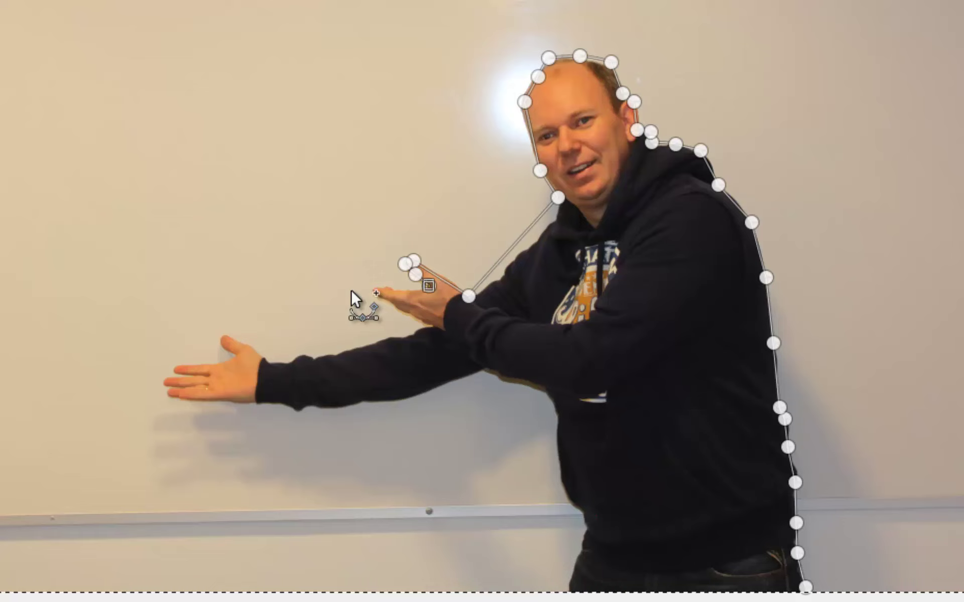
left_click(375, 281)
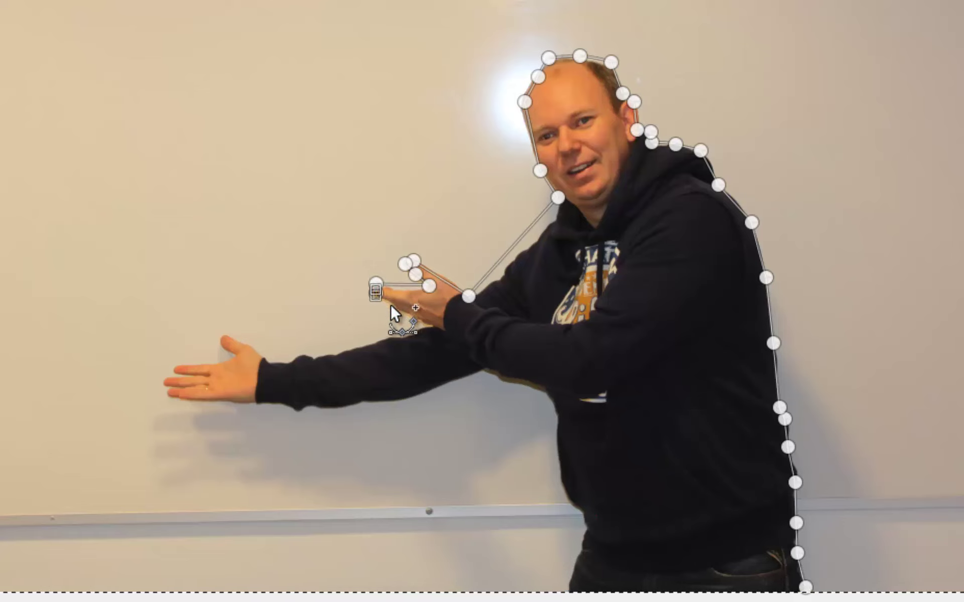
left_click(390, 305)
left_click(426, 323)
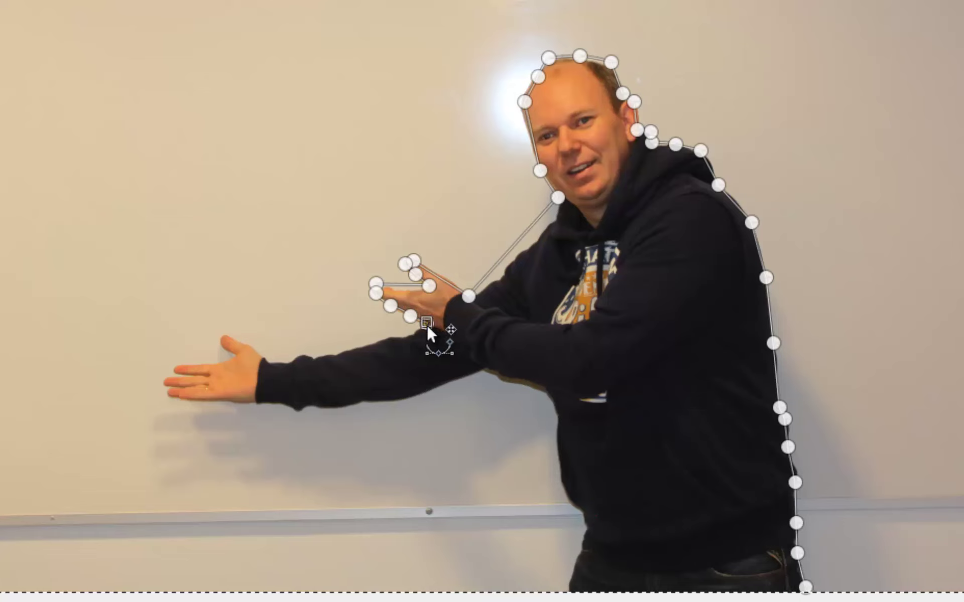
left_click(385, 336)
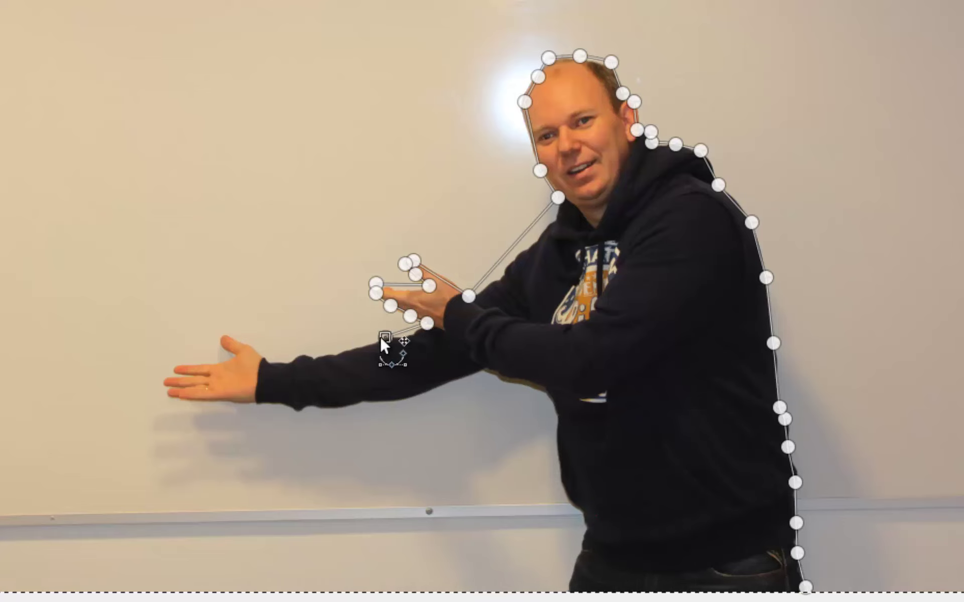
left_click(342, 348)
left_click(311, 355)
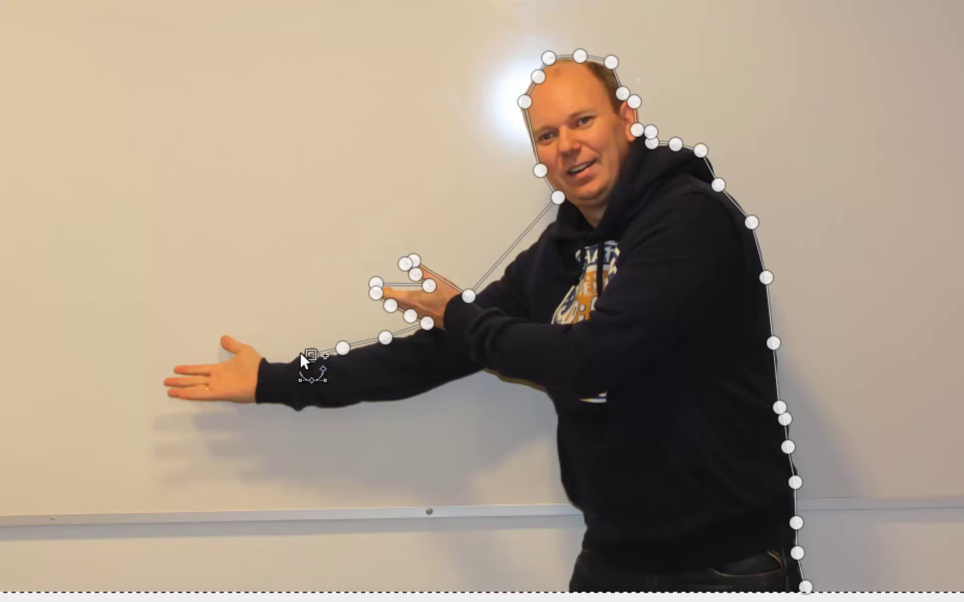
left_click(256, 350)
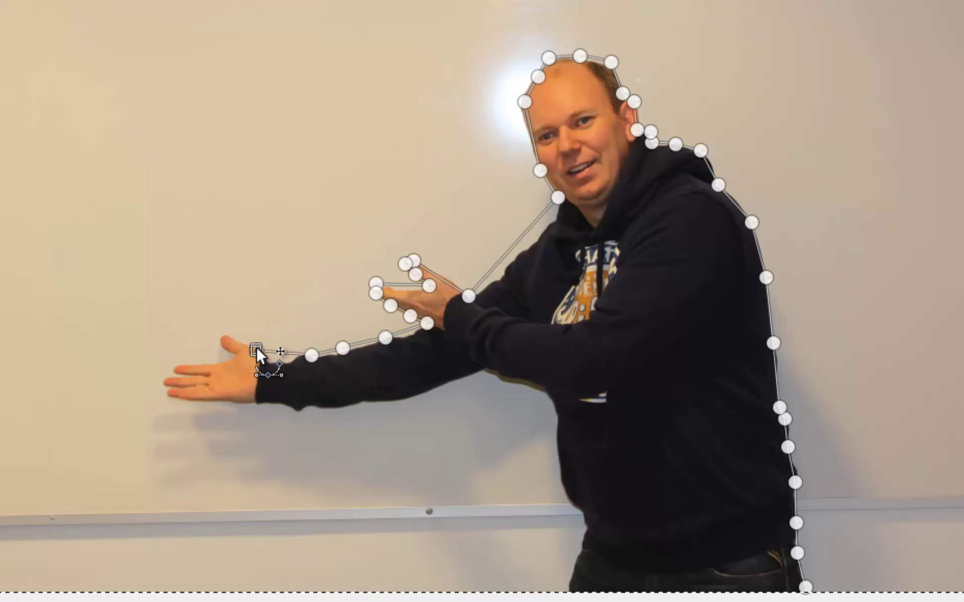
left_click(227, 337)
left_click(220, 346)
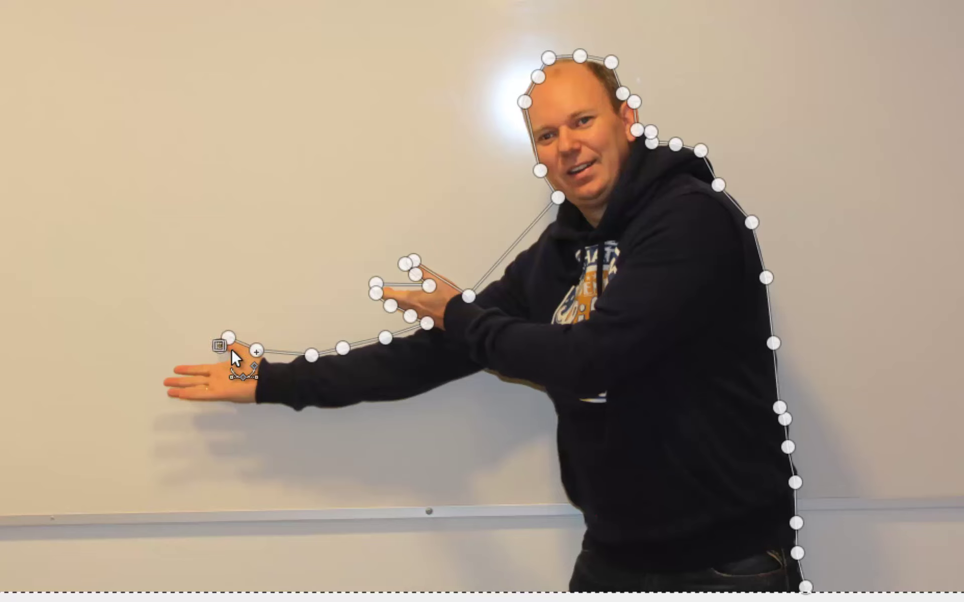
left_click(177, 362)
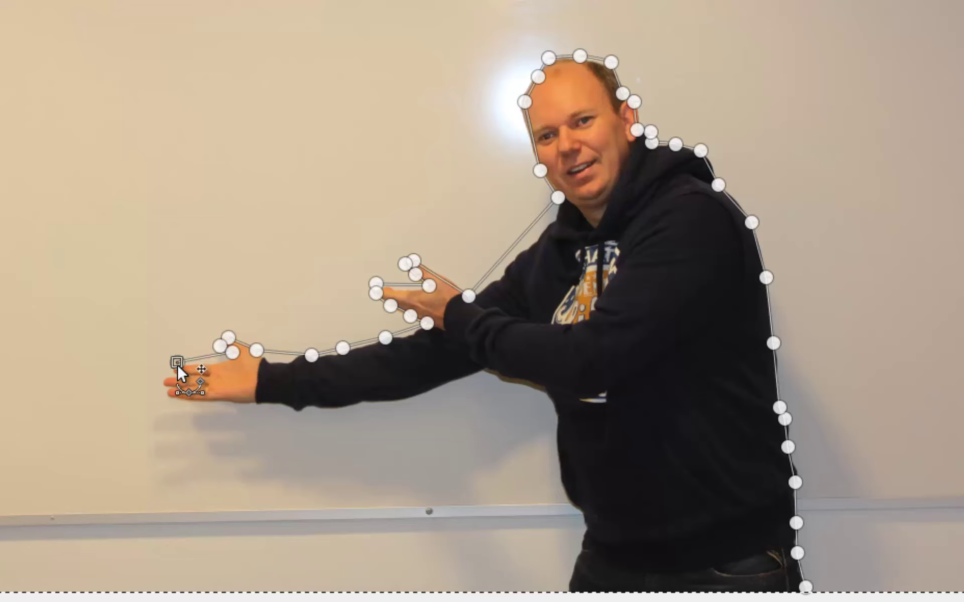
left_click(163, 383)
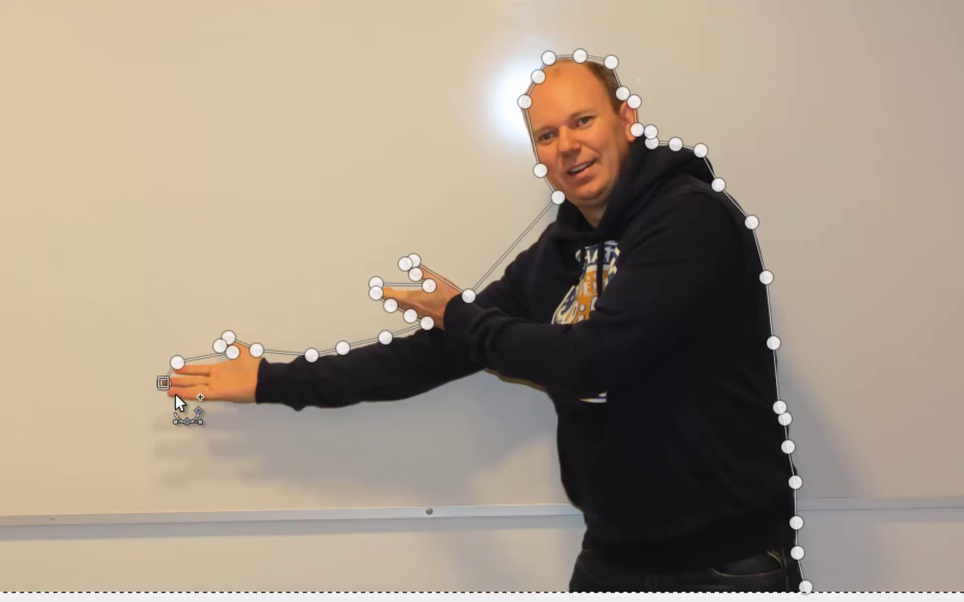
left_click(174, 395)
left_click(240, 400)
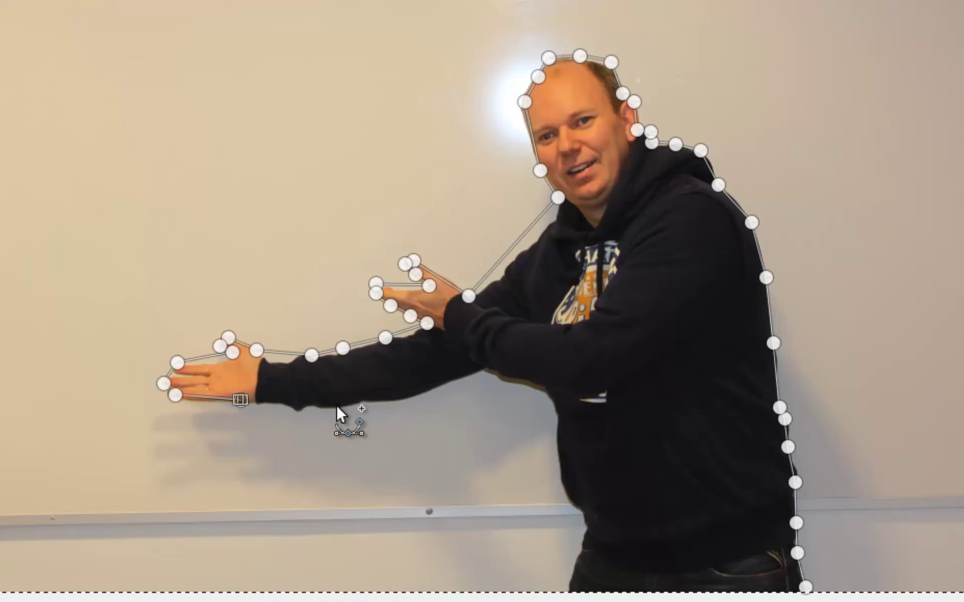
left_click(335, 410)
left_click(432, 393)
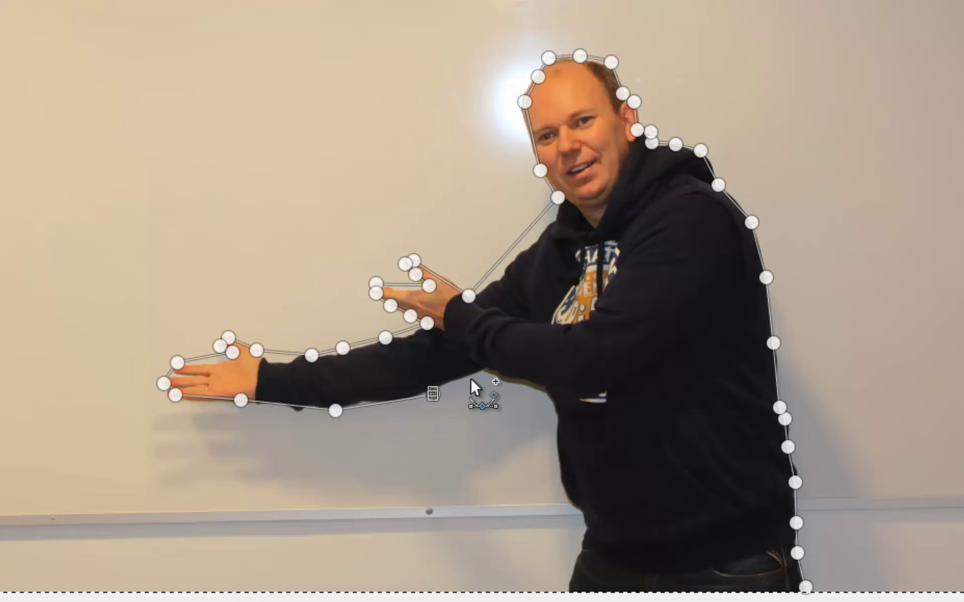
left_click(485, 371)
Trace down the side of the body to the bottom edge and along it to the start point.
left_click(537, 386)
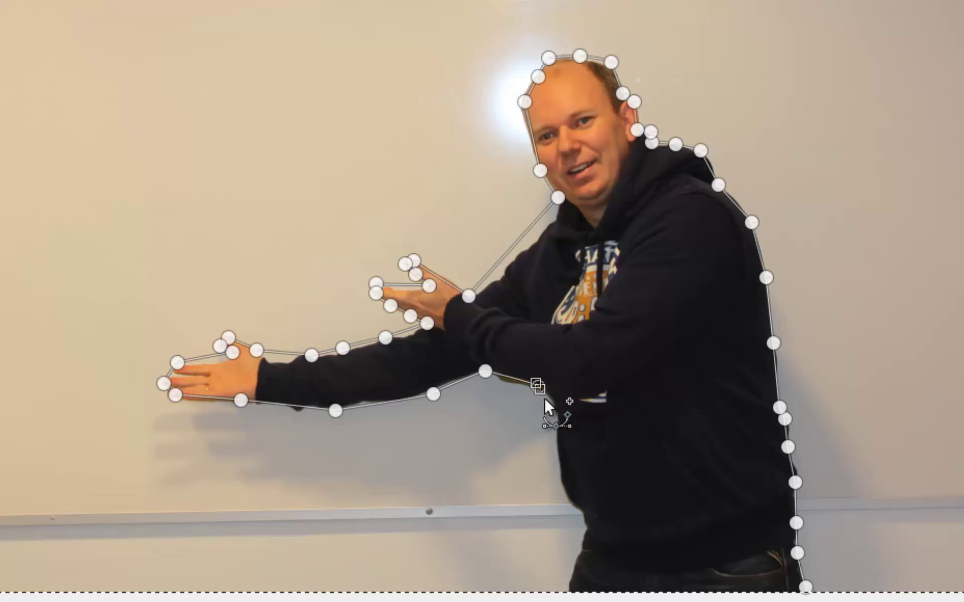
left_click(554, 412)
left_click(558, 456)
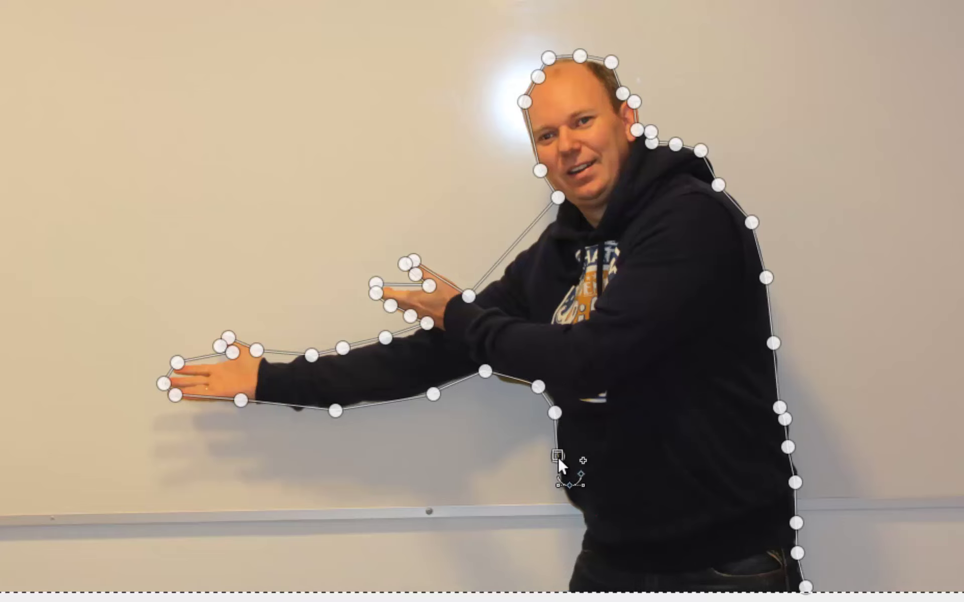
left_click(564, 482)
left_click(580, 516)
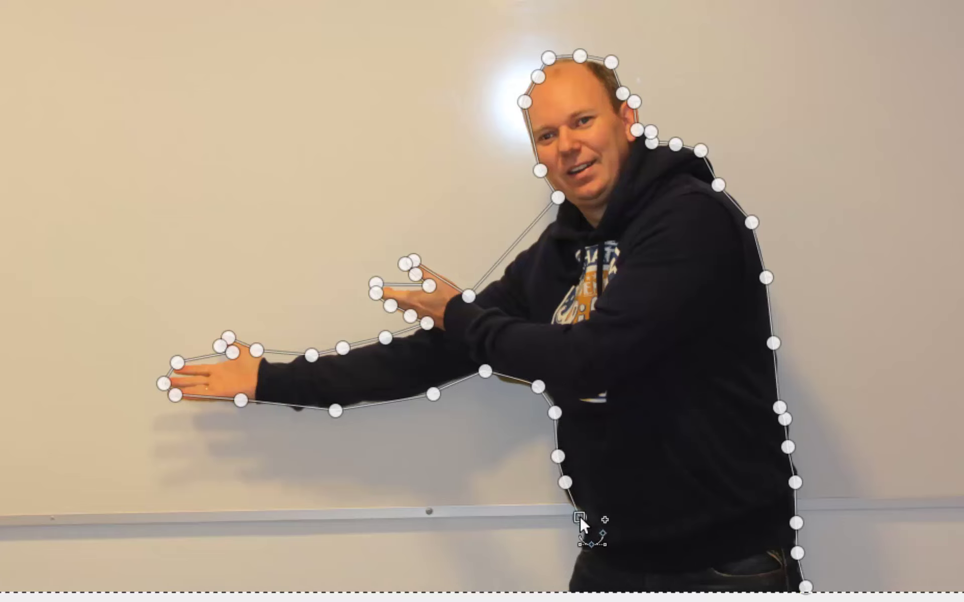
left_click(577, 552)
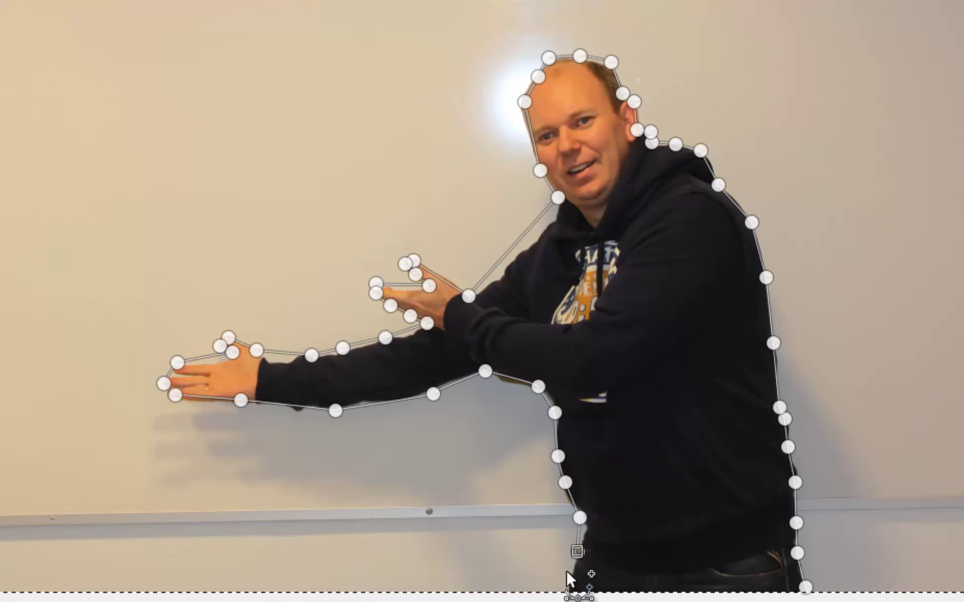
left_click(568, 588)
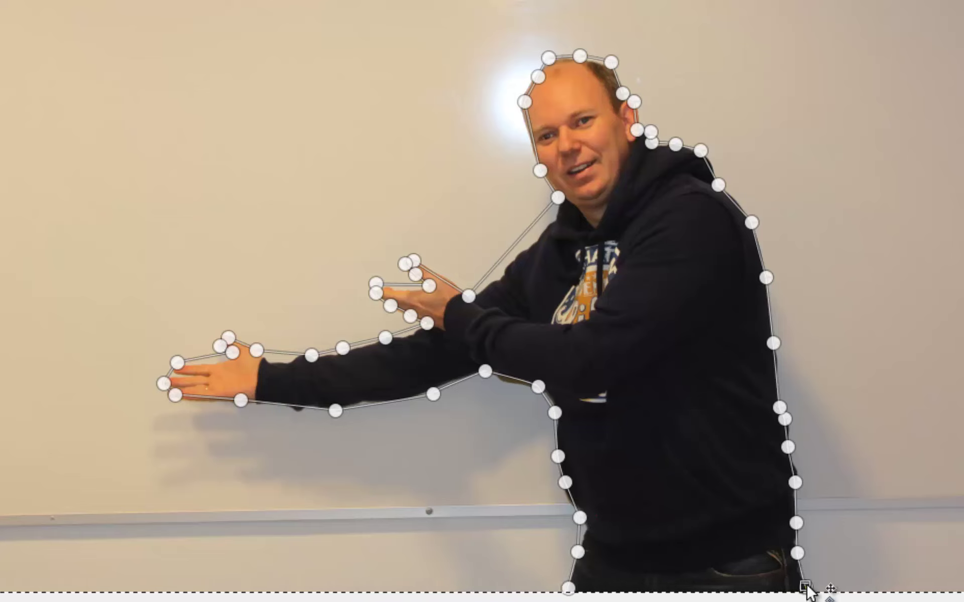
left_click(568, 588)
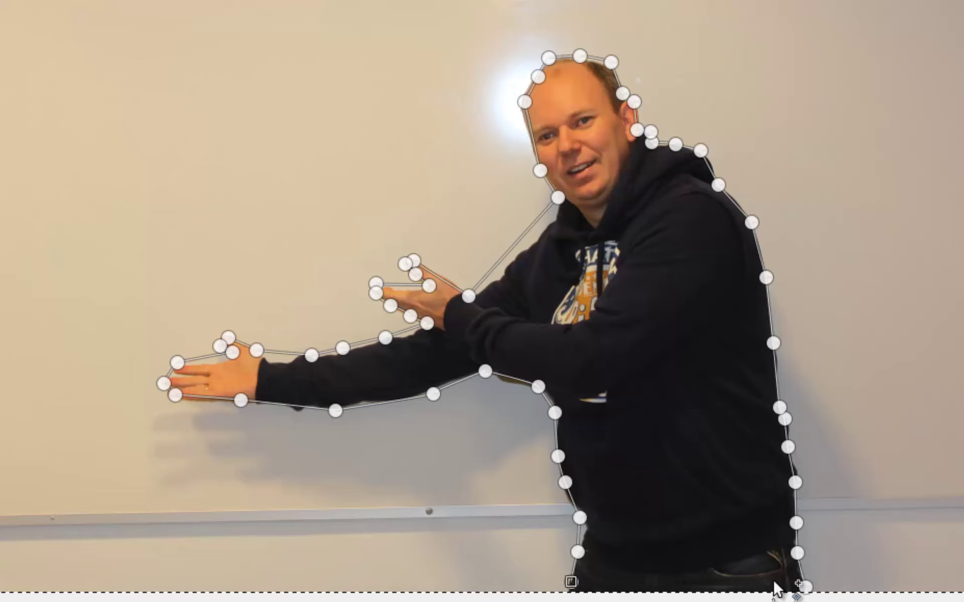
left_click(805, 587)
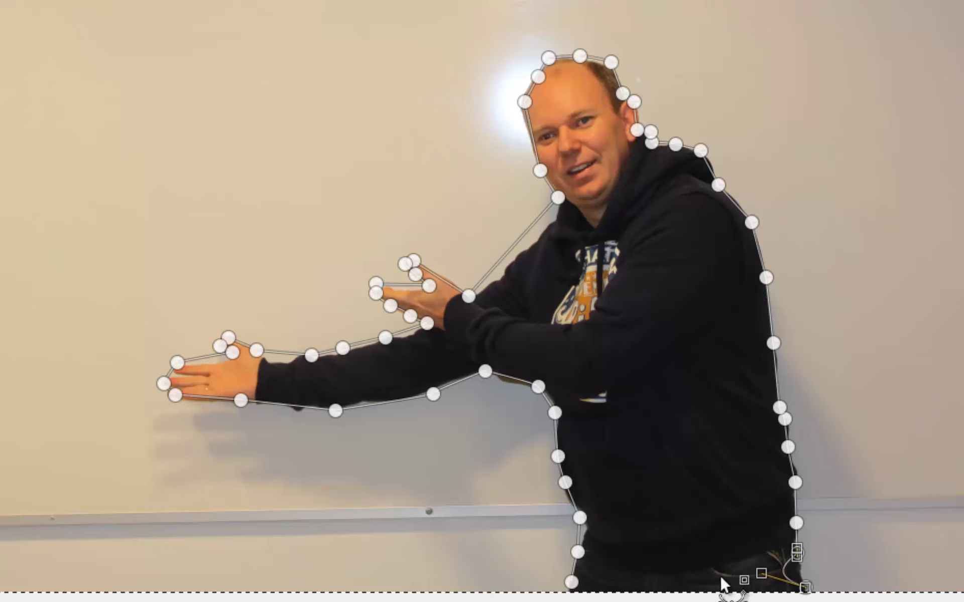
left_click(601, 583)
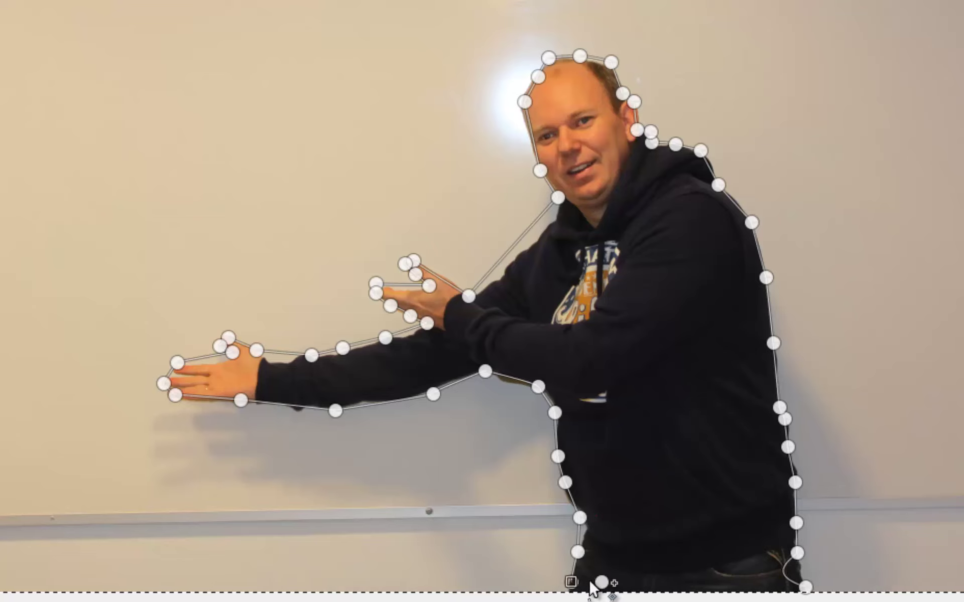
left_click(641, 580)
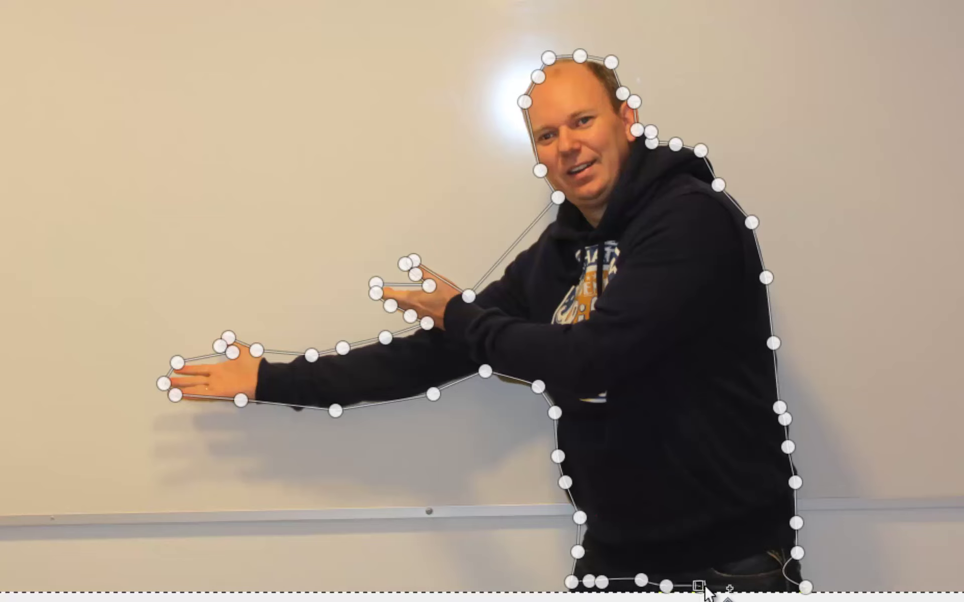
left_click(700, 586)
left_click(748, 585)
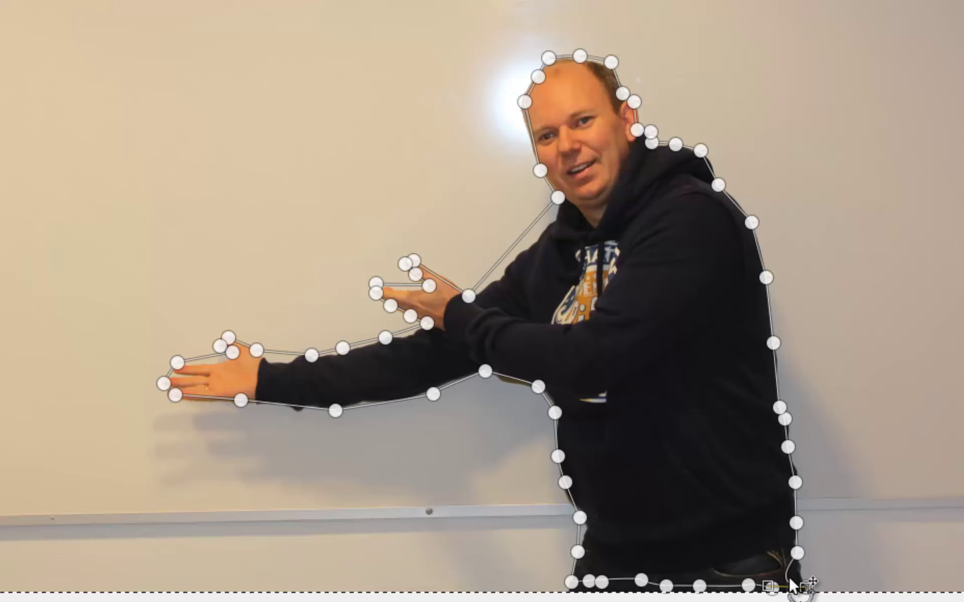
Add the missing chin point, close the path and convert it to a selection.
key("Return")
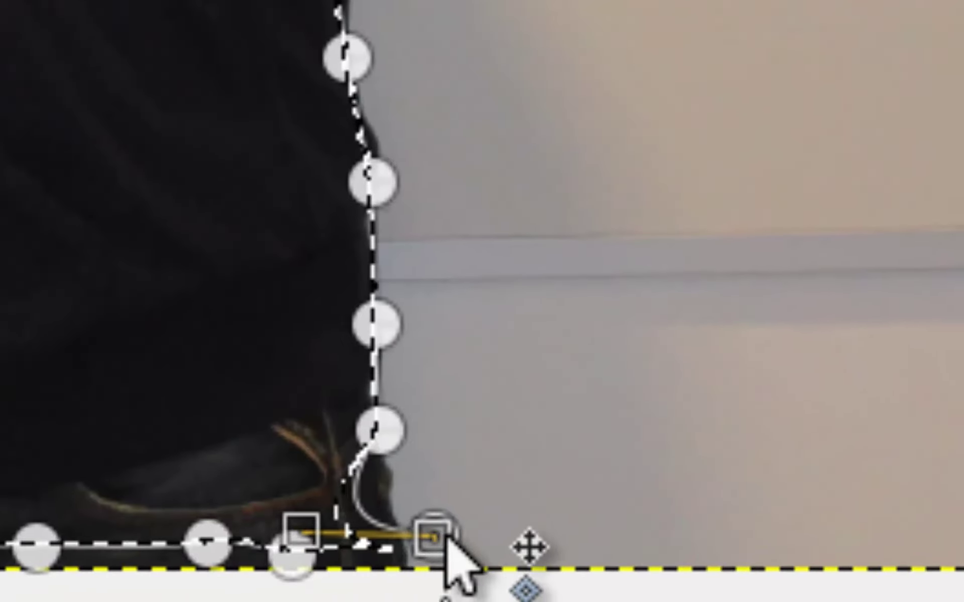
left_click(376, 323)
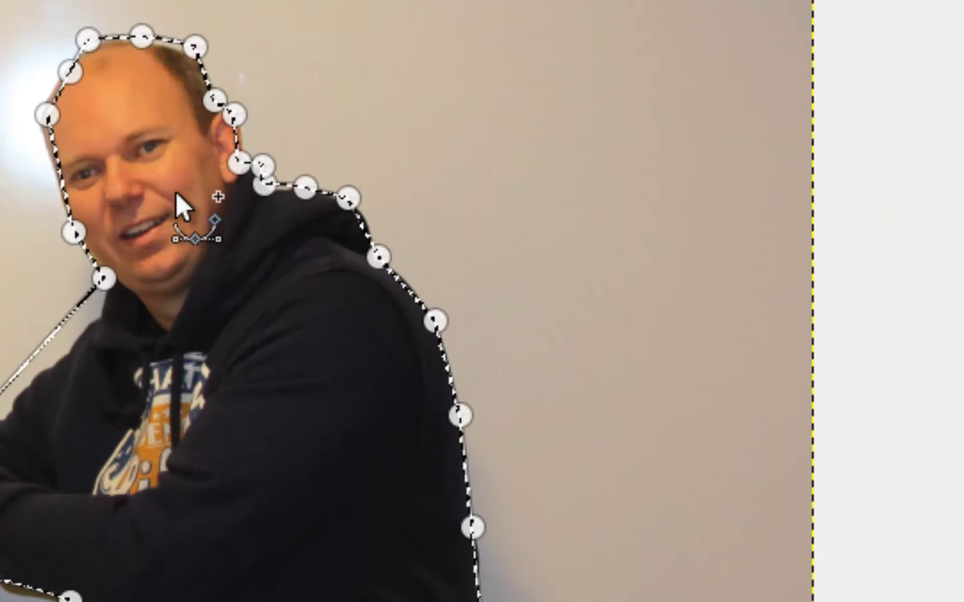
mouse_move(179, 201)
left_mouse_down()
mouse_move(86, 225)
mouse_move(13, 203)
mouse_move(46, 196)
left_mouse_up()
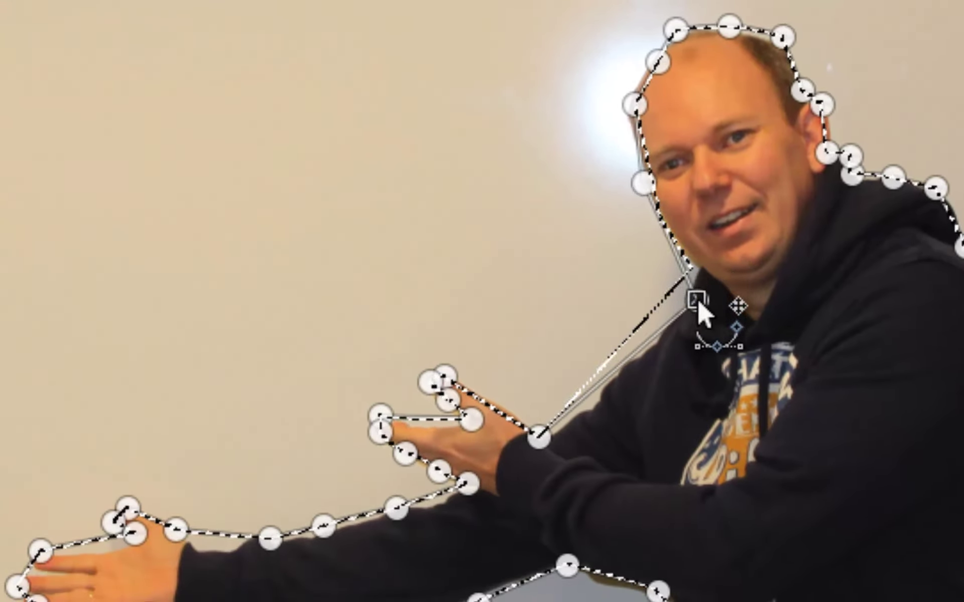
left_click(700, 300)
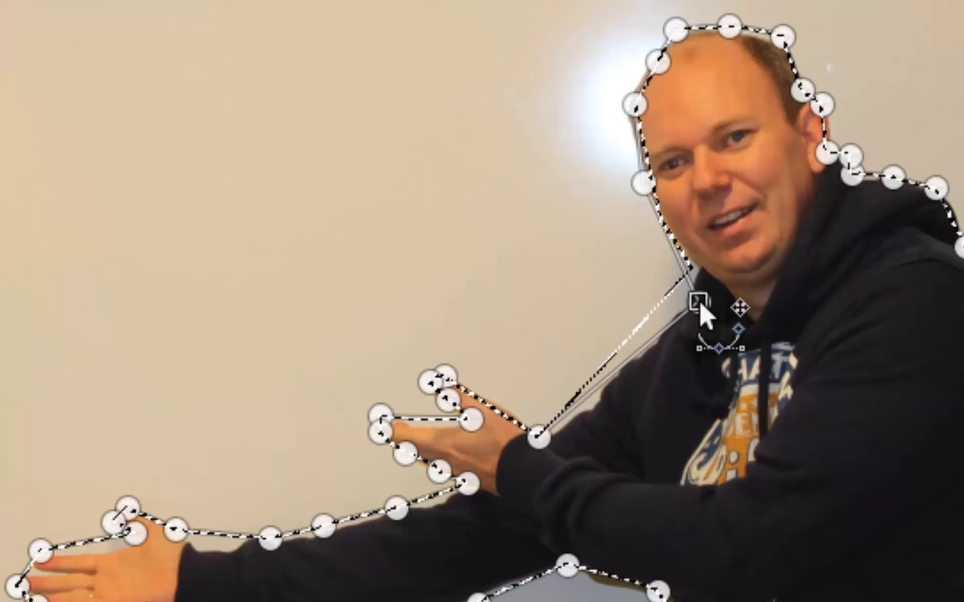
left_click(543, 437)
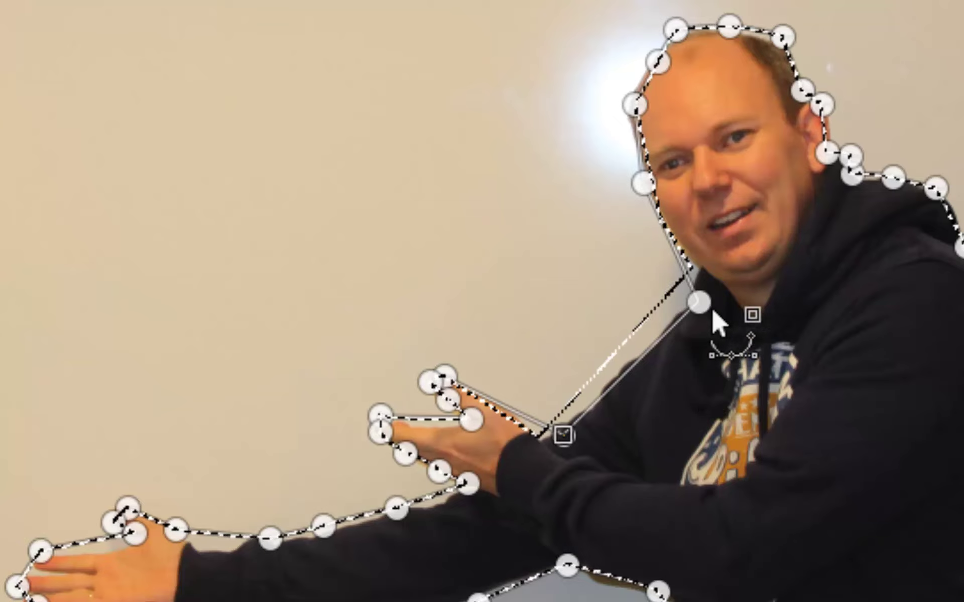
key("Return")
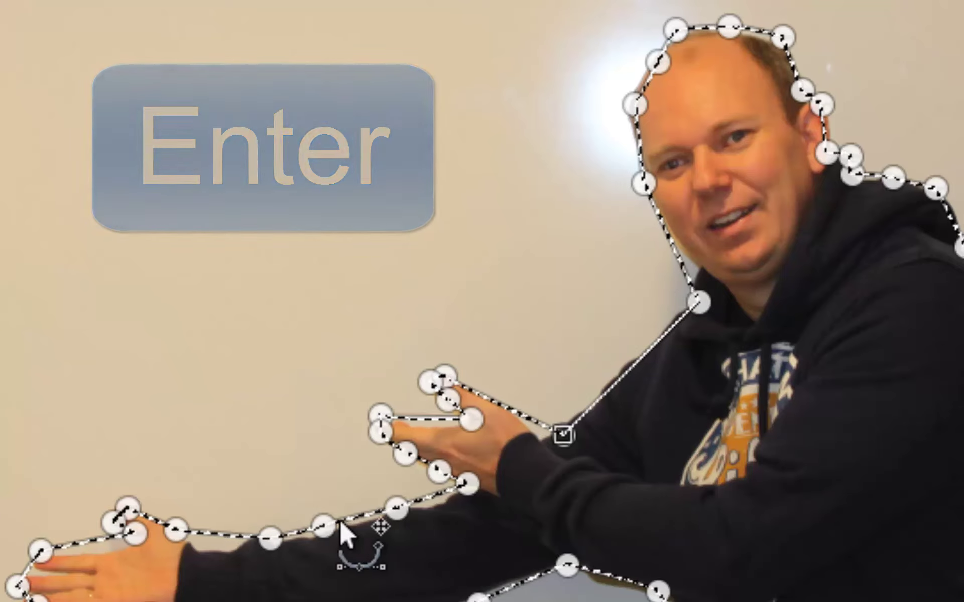
Drag the arm, fingertip and hand points to fit the sleeve and hand edges.
left_click_drag(271, 539, 210, 548)
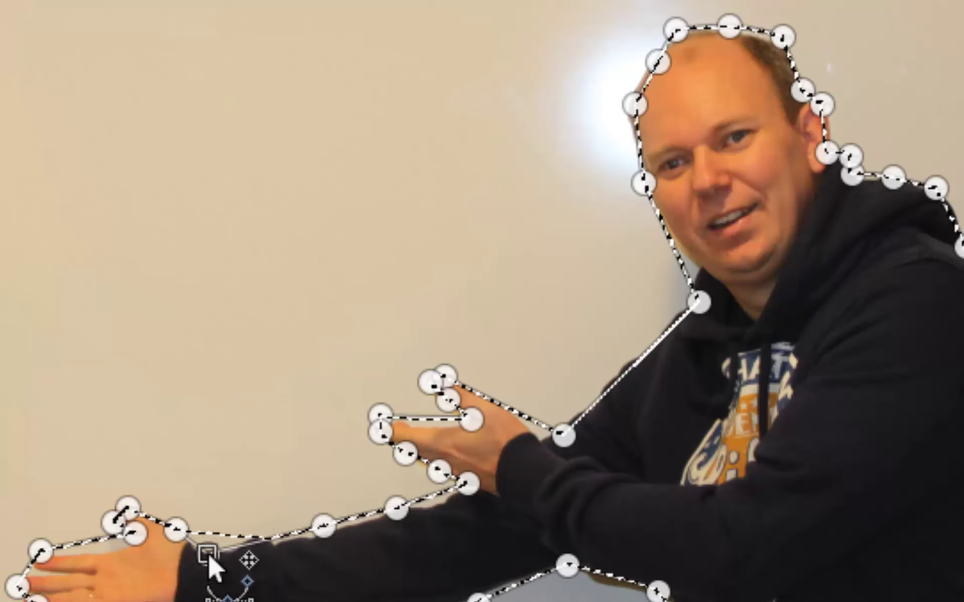
left_click_drag(43, 548, 51, 554)
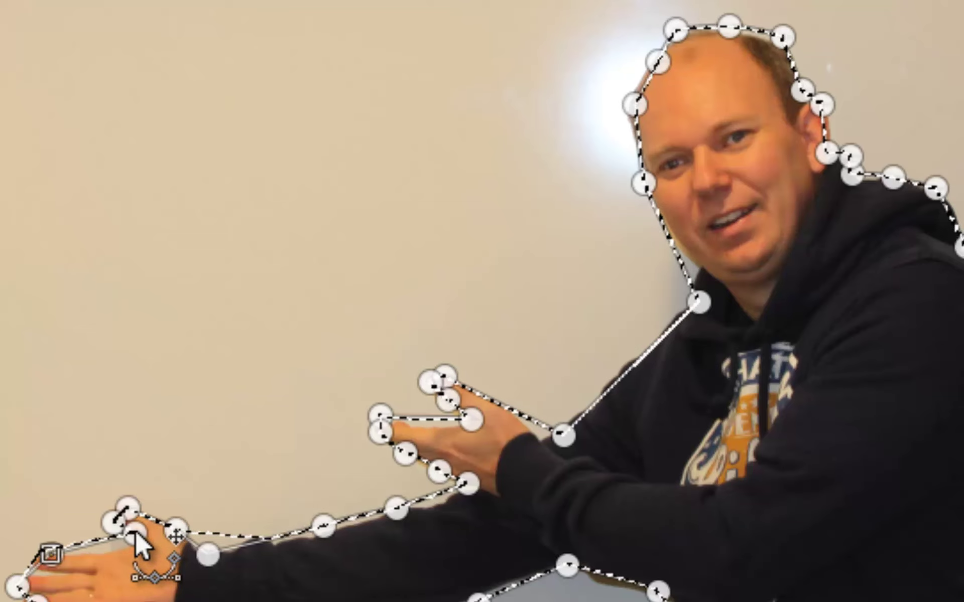
left_click_drag(134, 531, 124, 544)
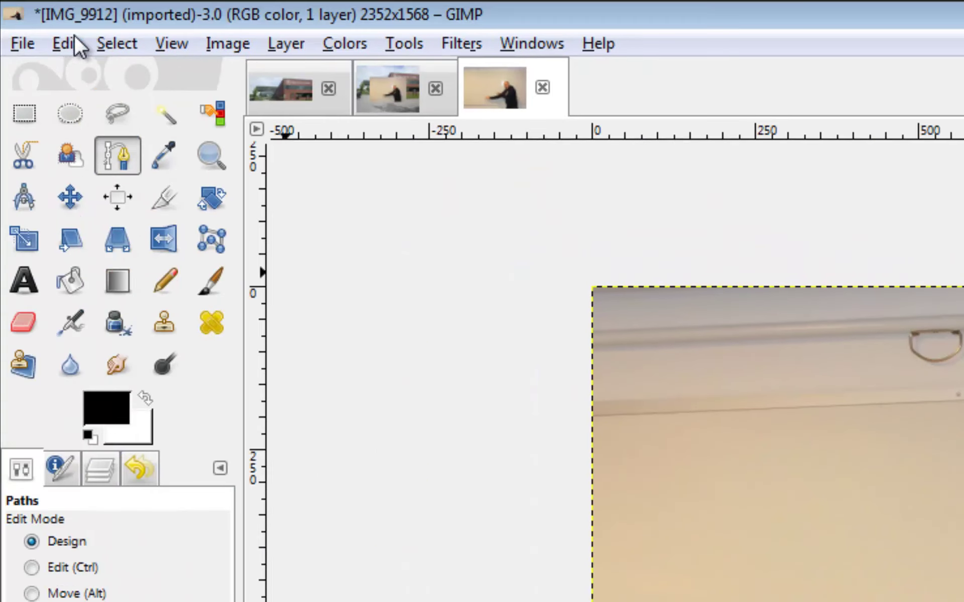
Turn on Quick Mask for the selection and pick the Pencil tool.
left_click(106, 44)
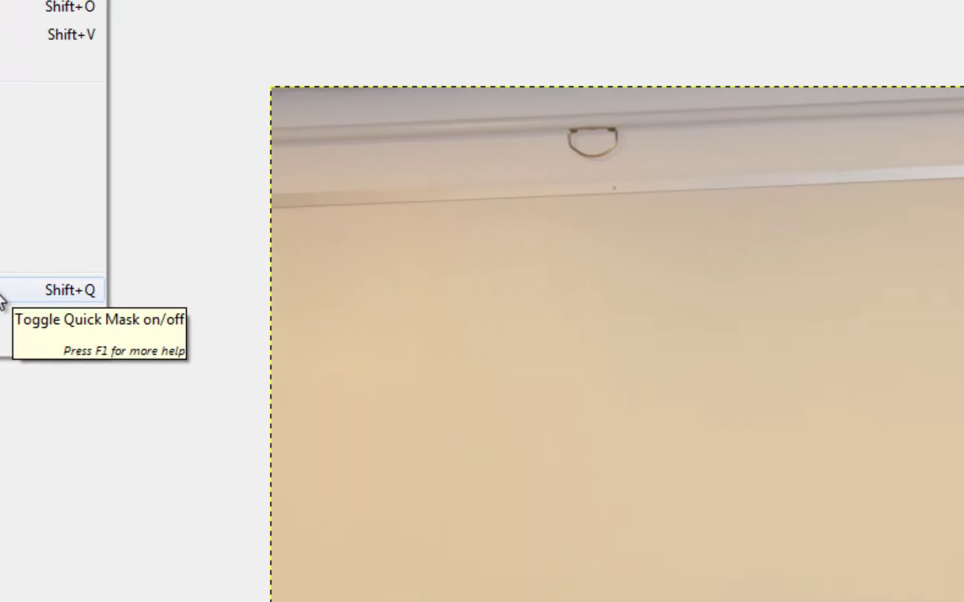
left_click(296, 502)
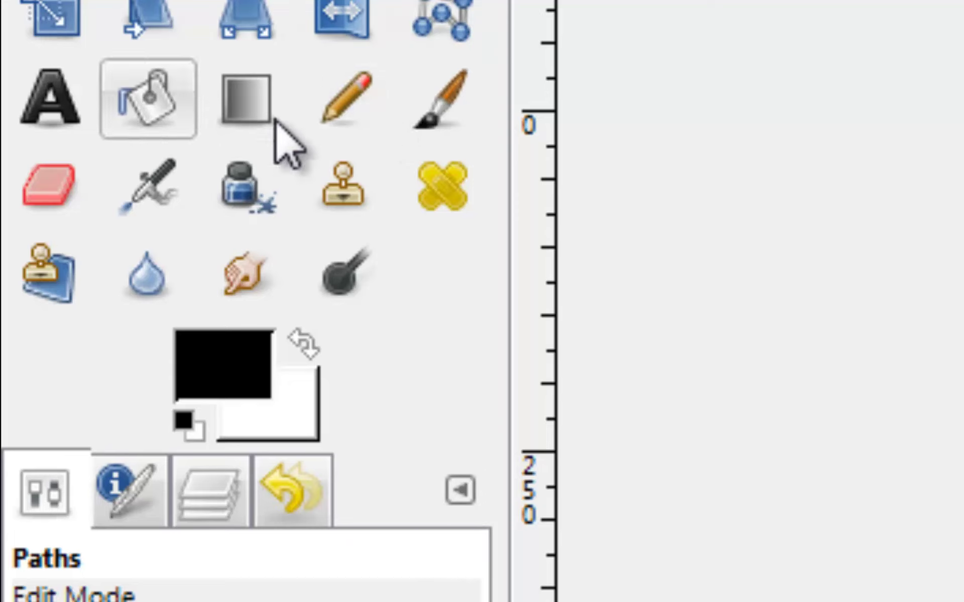
left_click(333, 120)
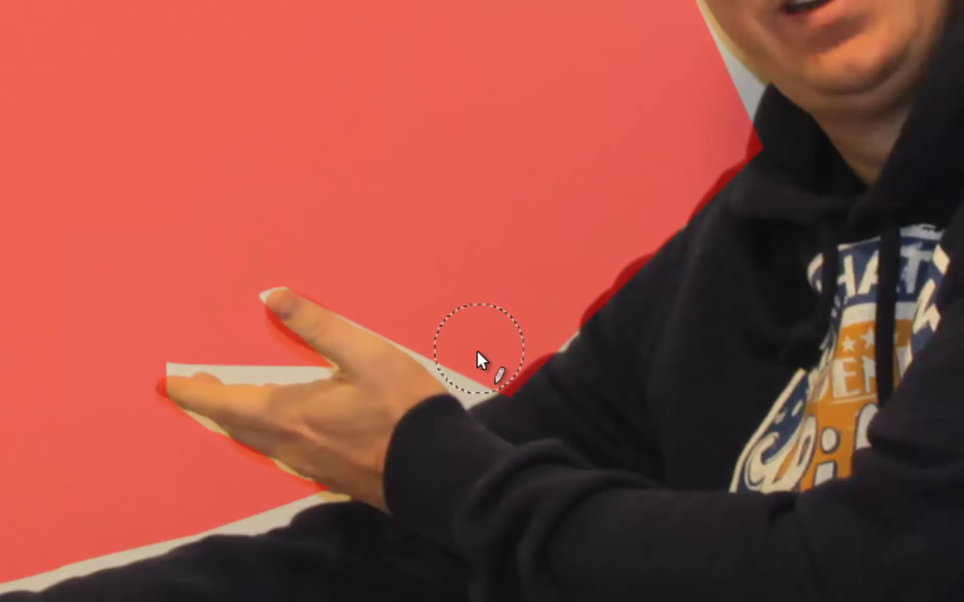
Paint away mask fringes along the hand and hoodie, with Pencil size 10 and black foreground.
left_click_drag(477, 350, 390, 288)
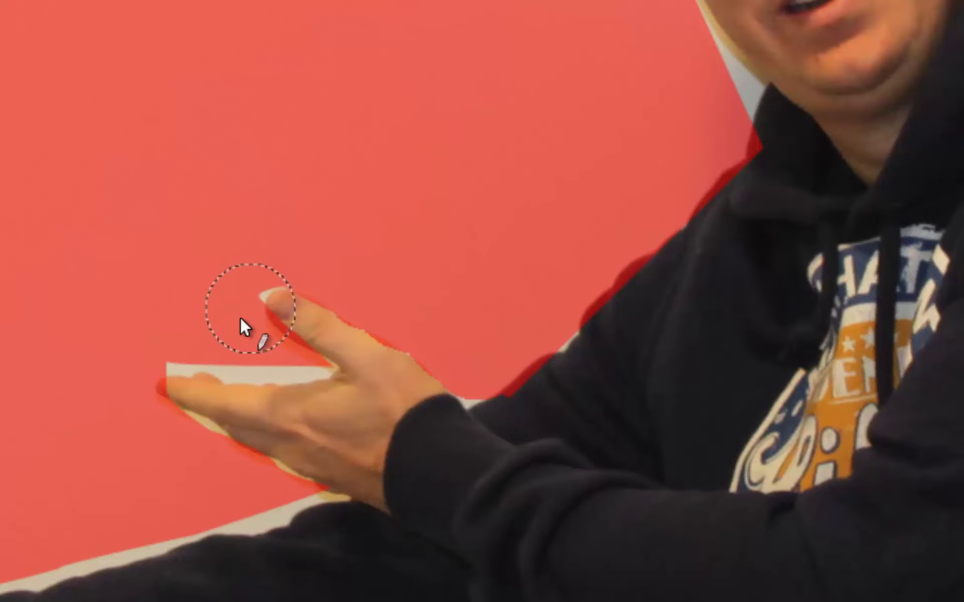
left_click_drag(192, 327, 200, 335)
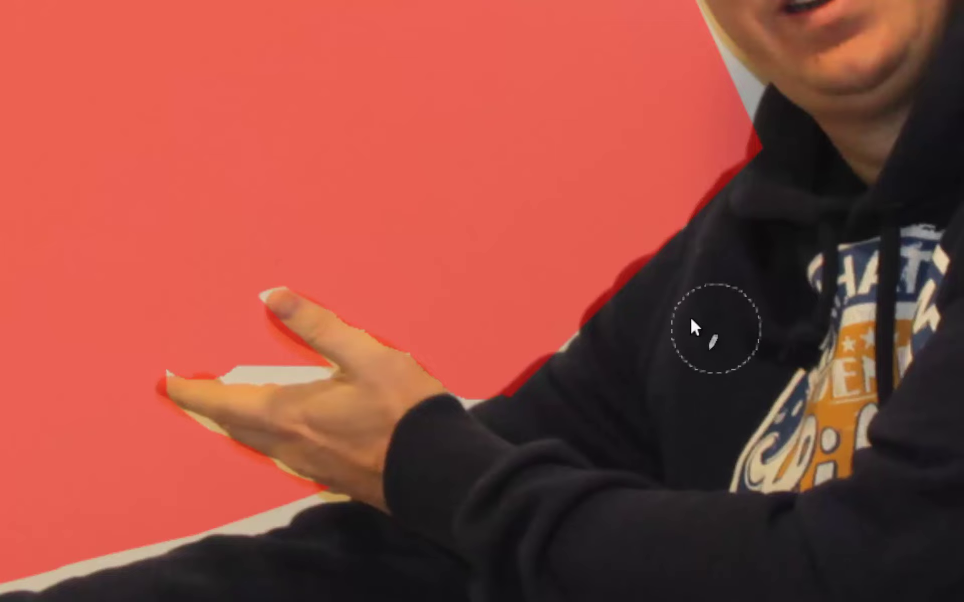
left_click(634, 329)
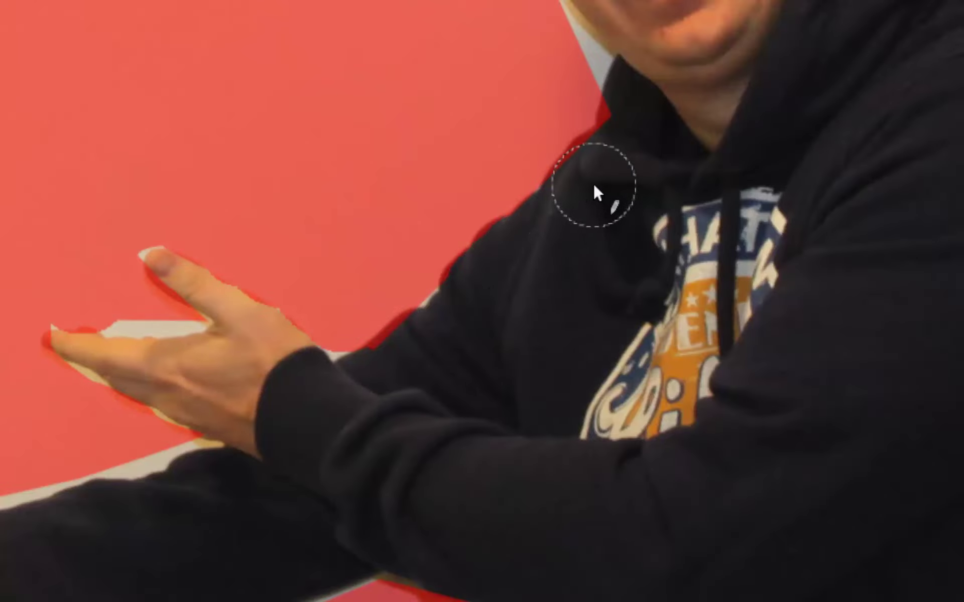
left_click(637, 124)
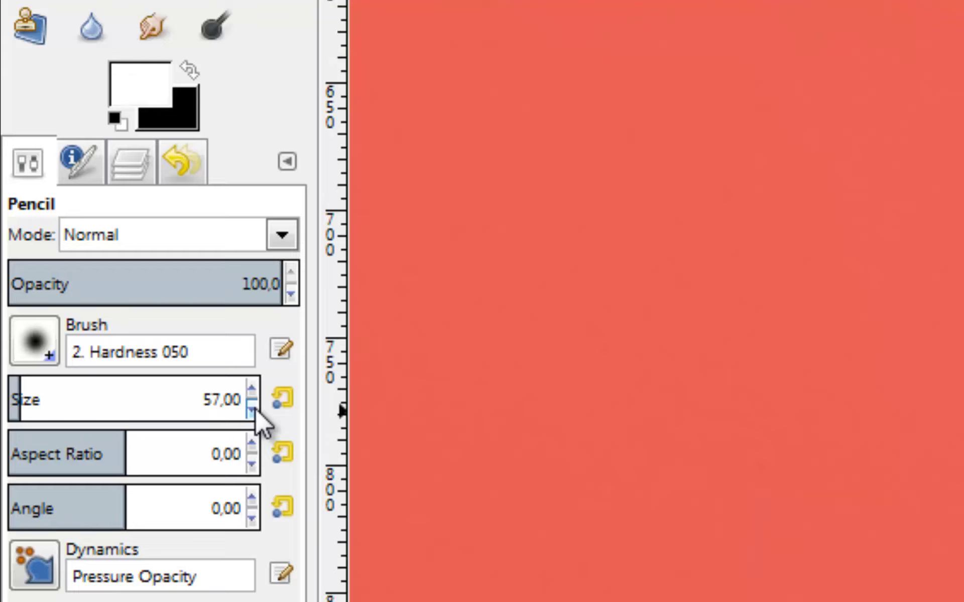
left_click(253, 411)
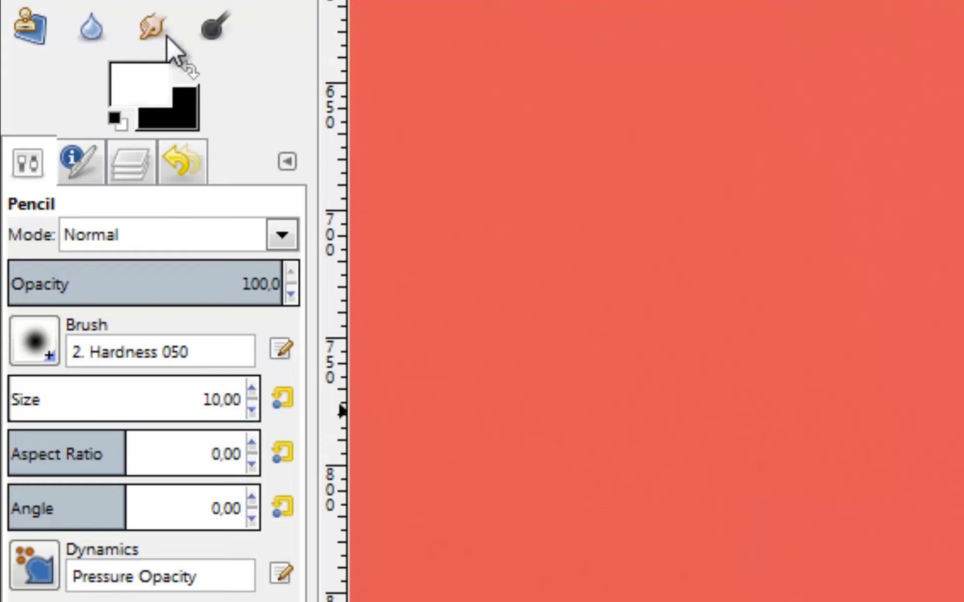
left_click(189, 71)
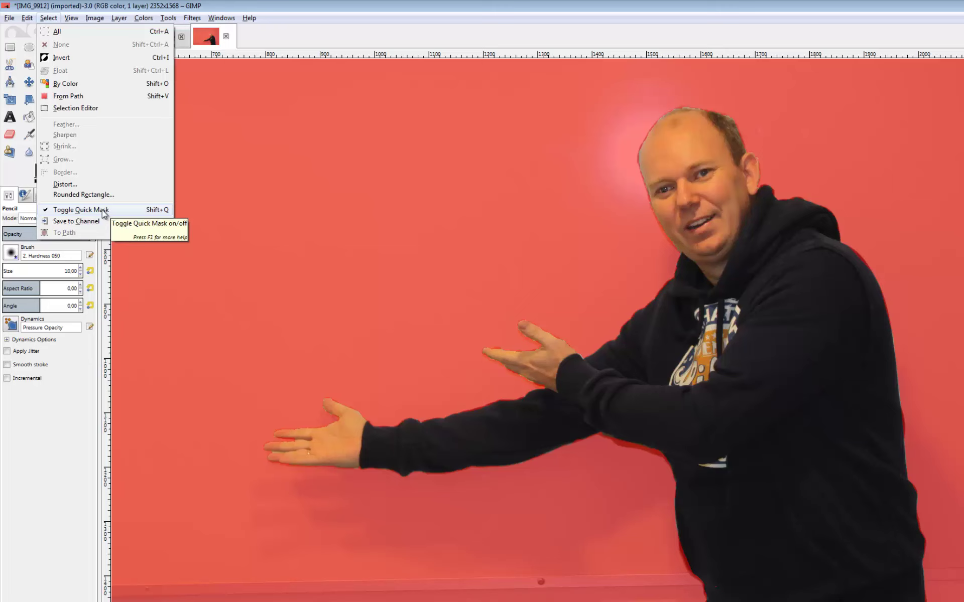
Turn Quick Mask off, copy the selected person and paste him into the Untitled cover image.
left_click(104, 210)
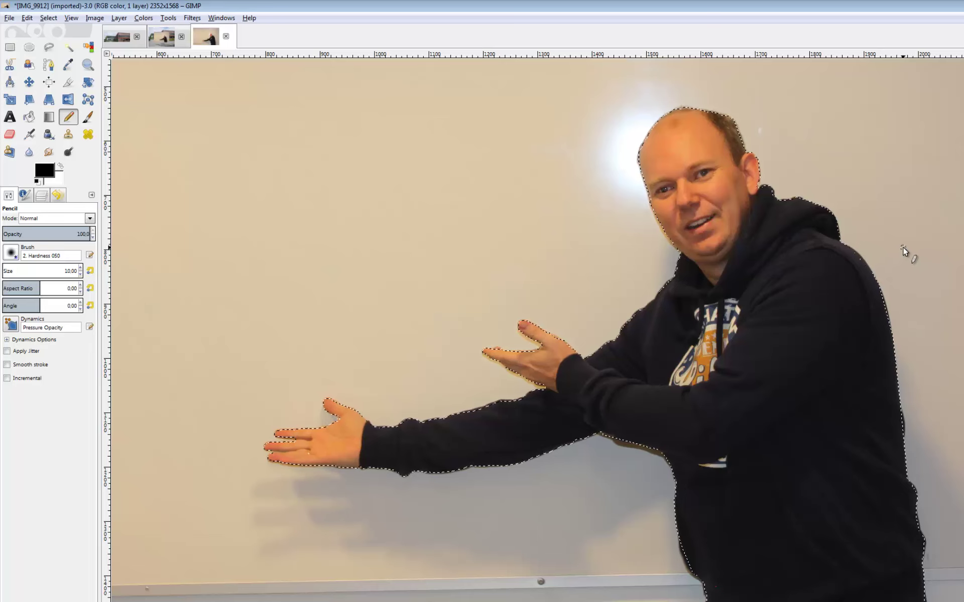
key("ctrl+c")
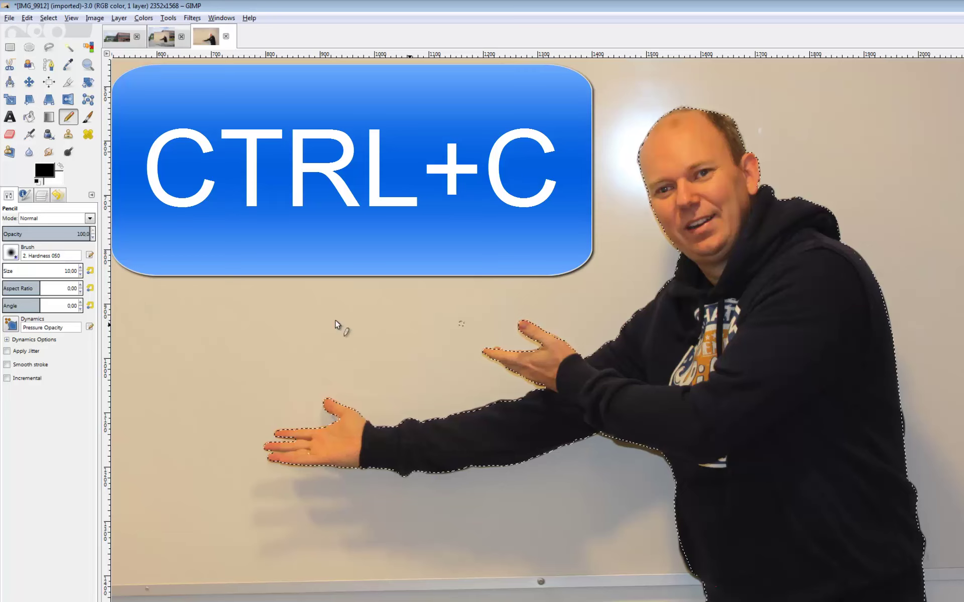
left_click(120, 39)
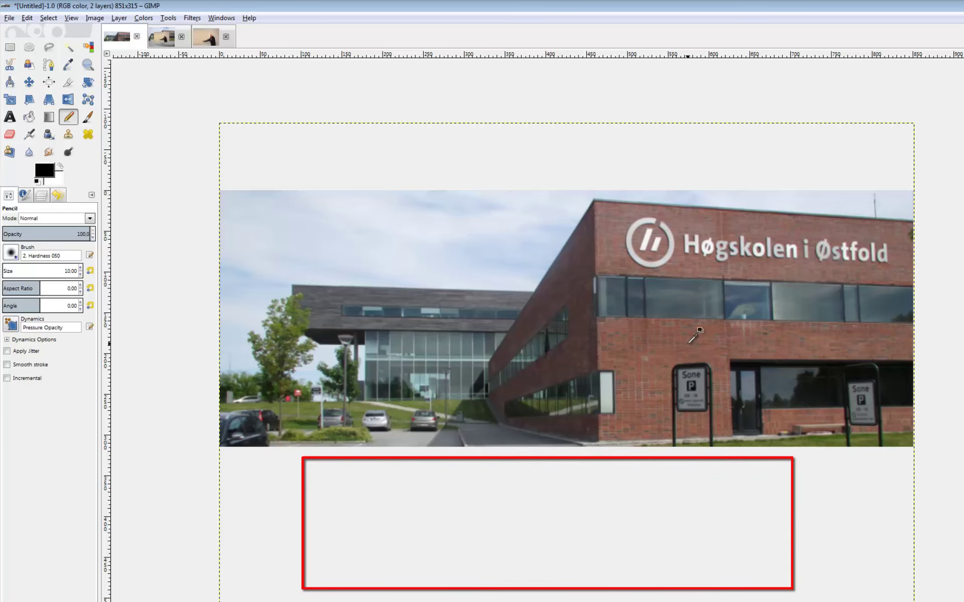
key("ctrl+v")
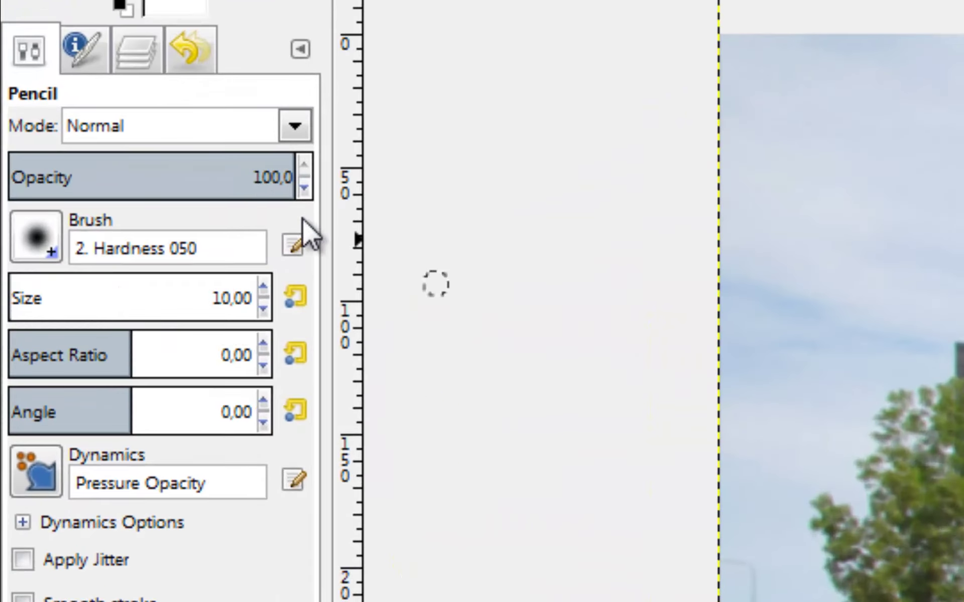
Rename the pasted floating layer to 'magnus' in the Layers panel.
left_click(151, 59)
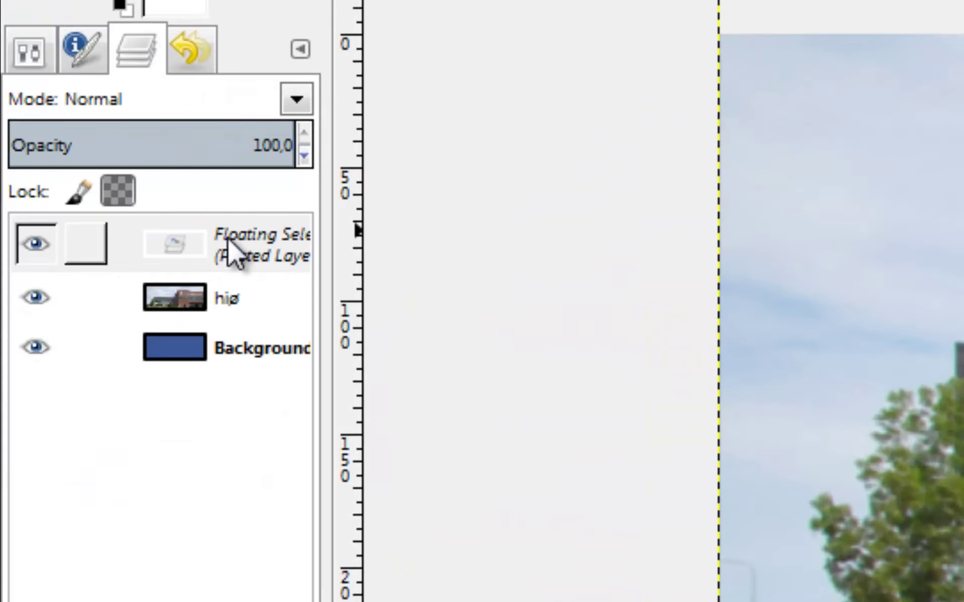
left_click(263, 252)
double_click(264, 252)
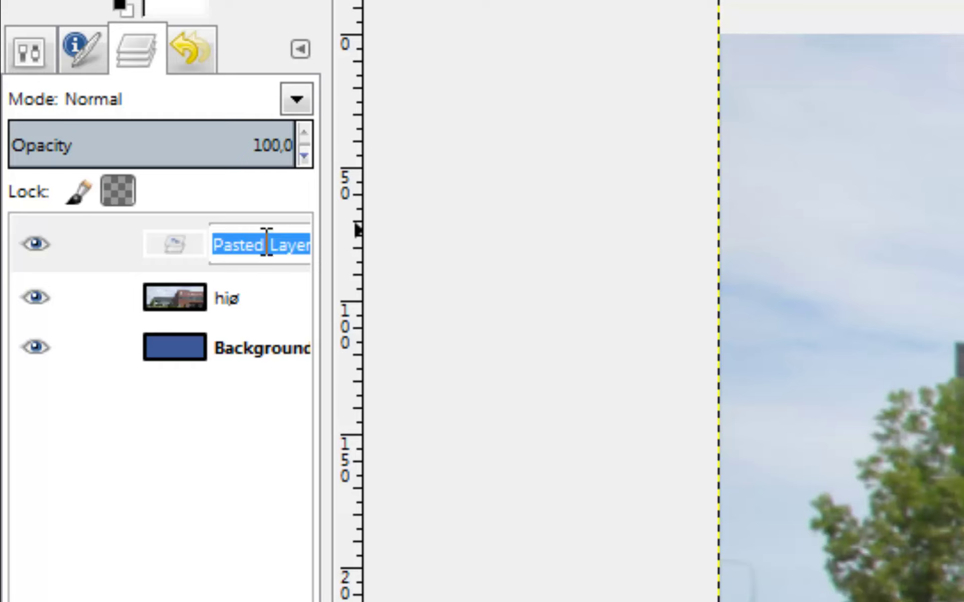
type("magnus")
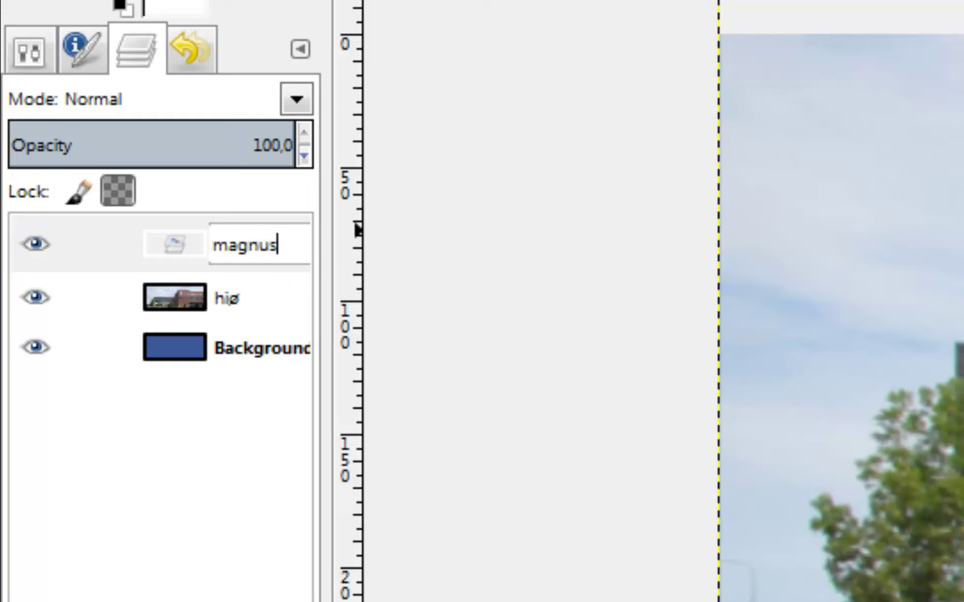
key("Return")
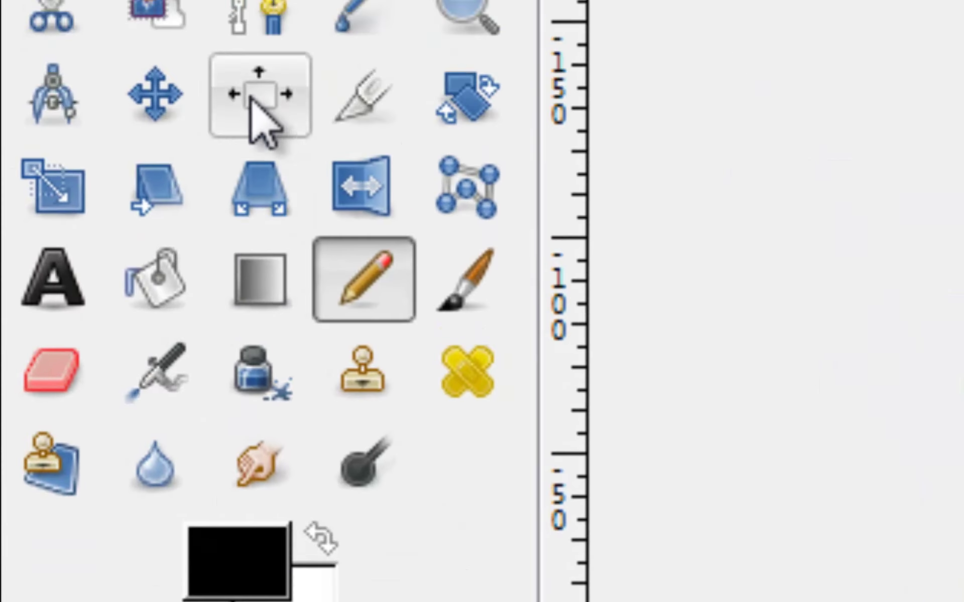
Scale the magnus layer down and move it onto the right of the building photo.
left_click(186, 117)
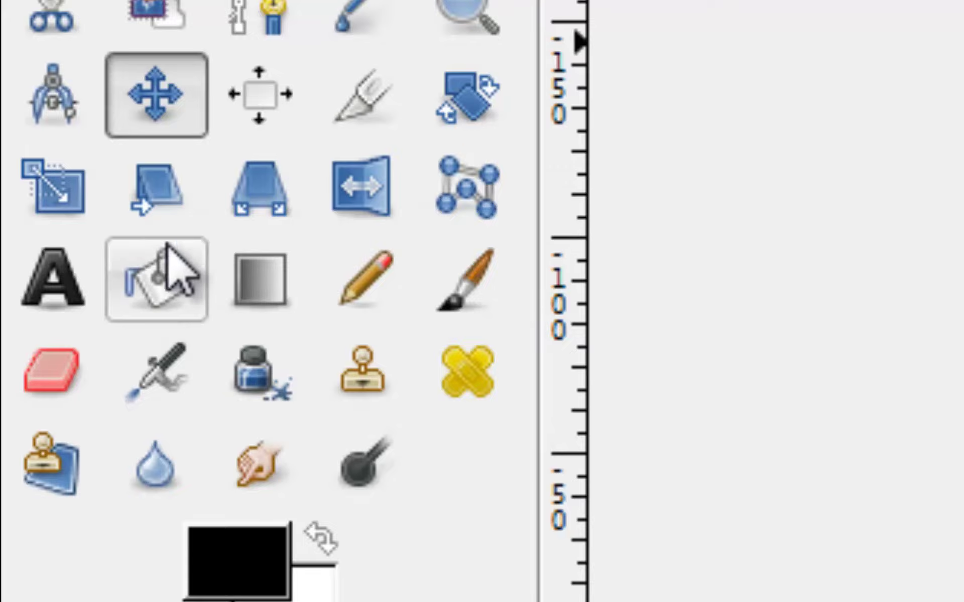
left_click(55, 205)
left_click(713, 275)
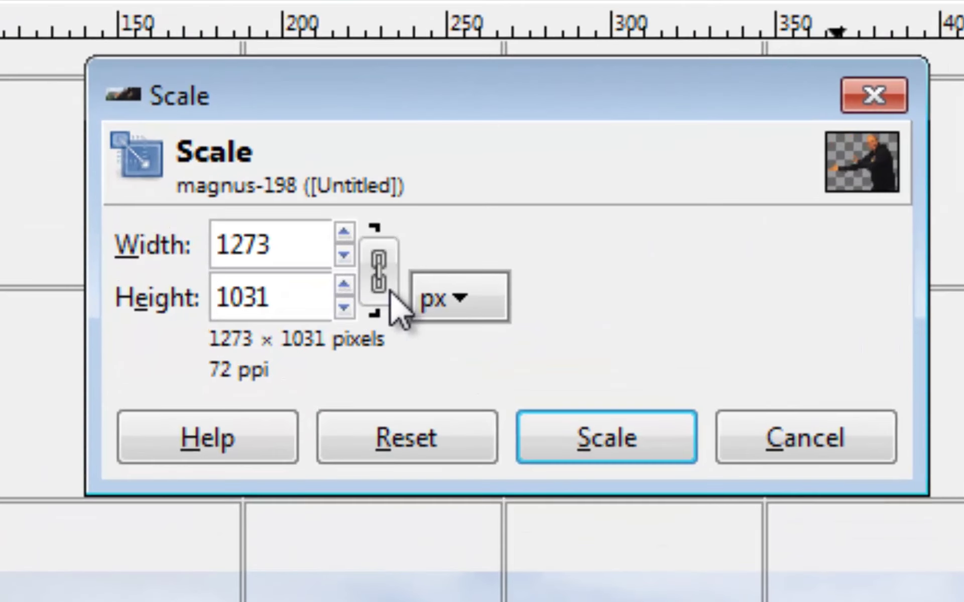
left_click(352, 256)
type("347")
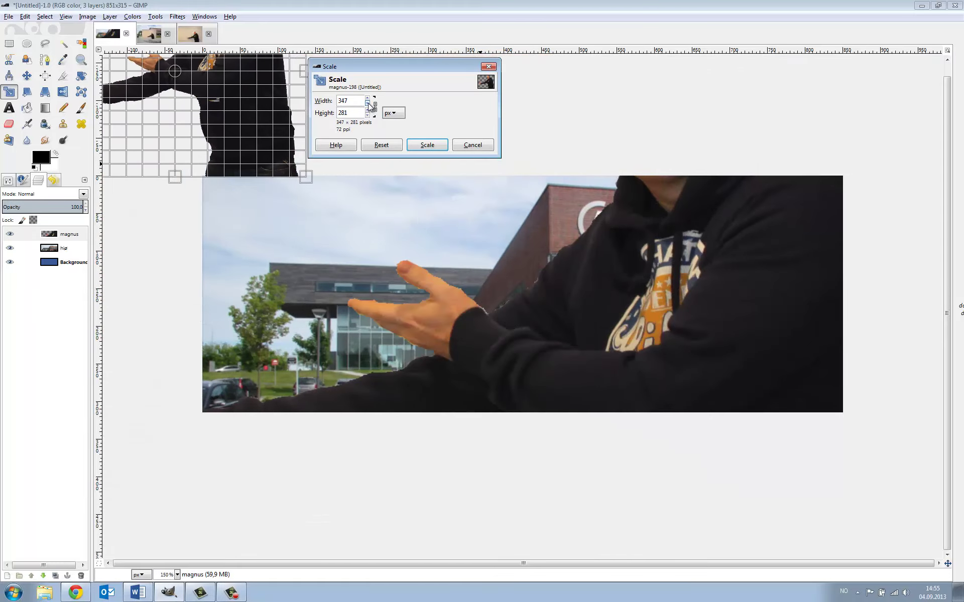
left_click(440, 148)
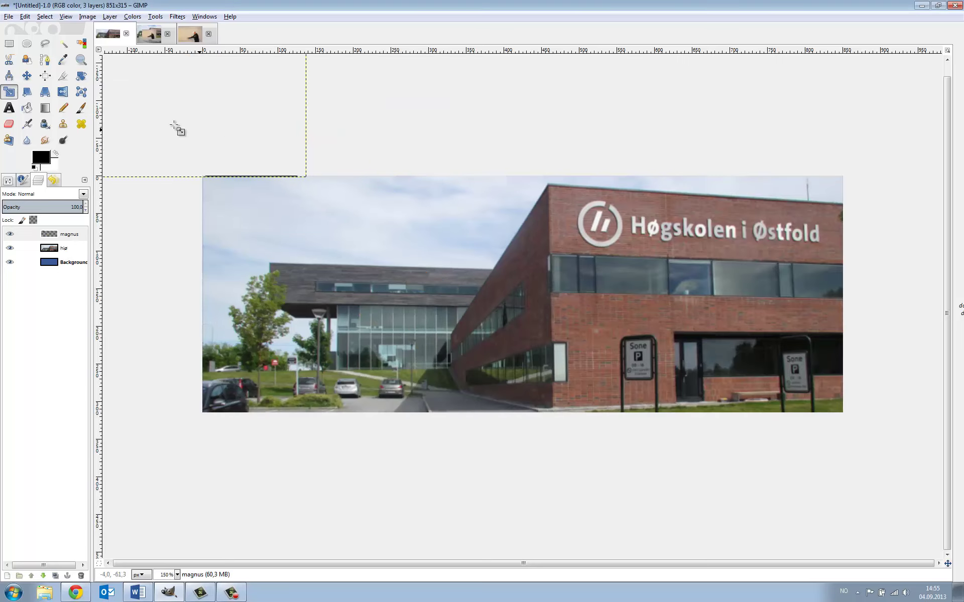
left_click(27, 75)
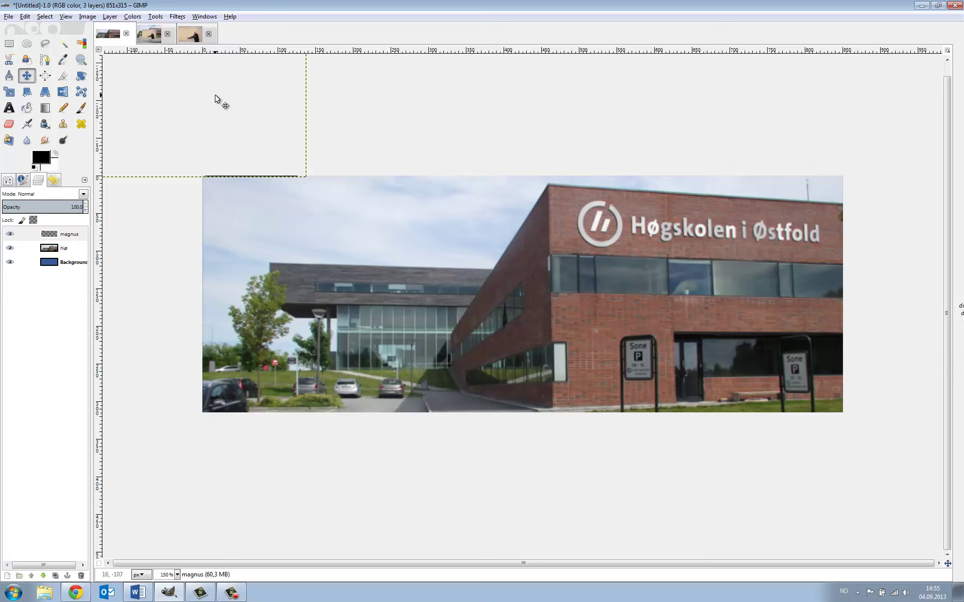
mouse_move(215, 99)
left_mouse_down()
mouse_move(741, 344)
mouse_move(762, 334)
mouse_move(757, 323)
left_mouse_up()
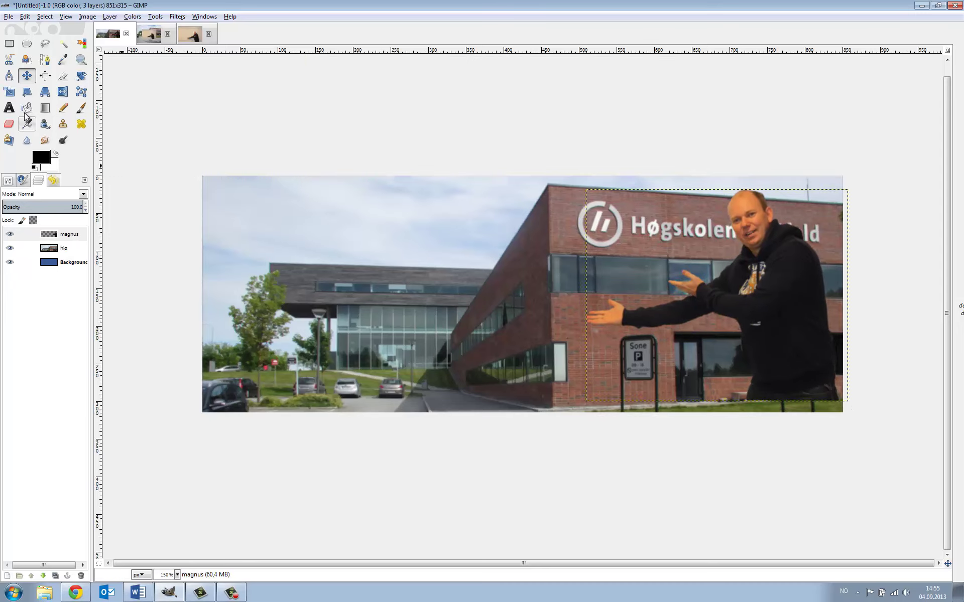
Shrink the person further to about 285×231 px and settle him at the photo's lower right.
left_click(10, 92)
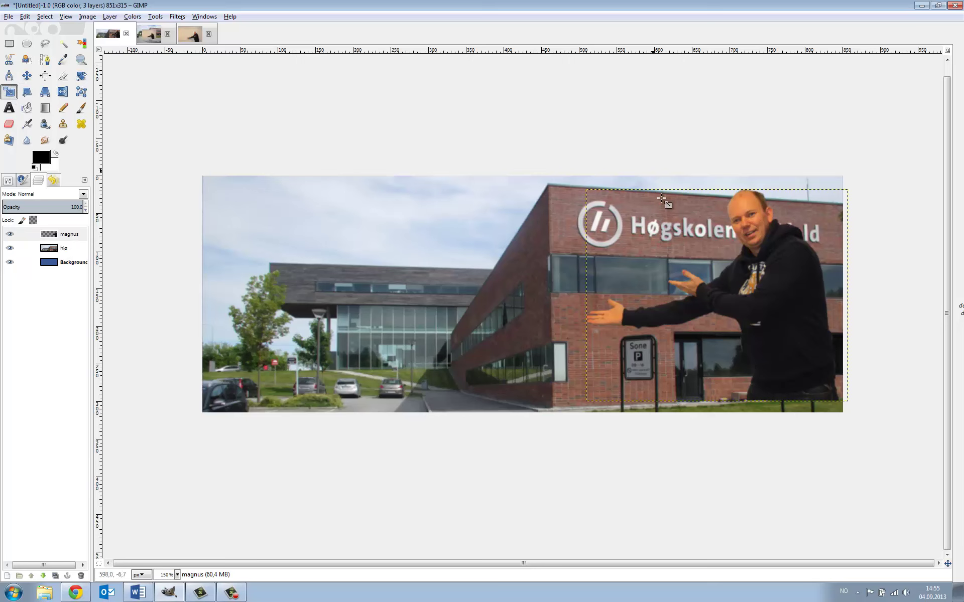
left_click(656, 224)
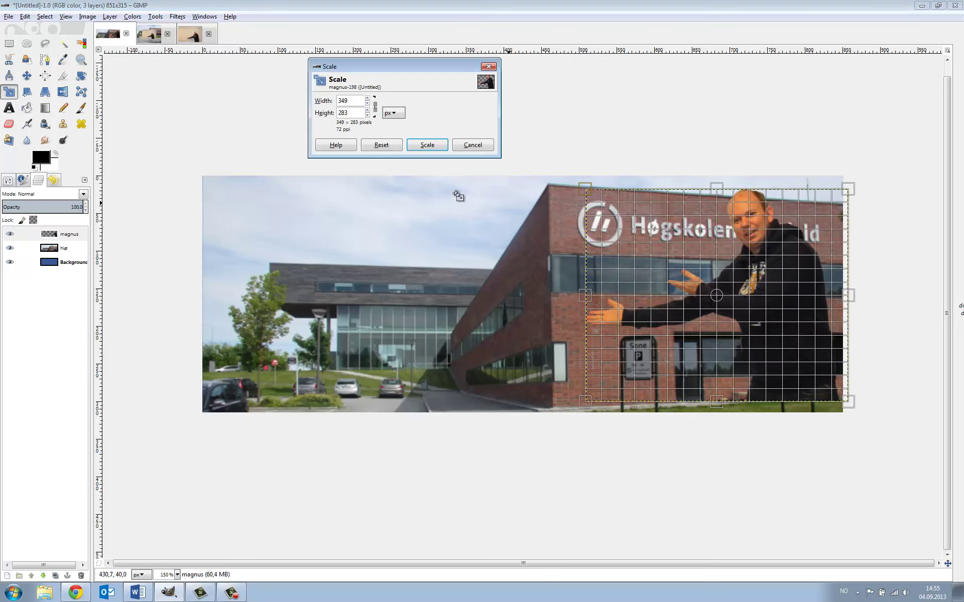
left_click(368, 104)
left_click(367, 103)
left_click(367, 103)
left_click_drag(368, 103, 367, 104)
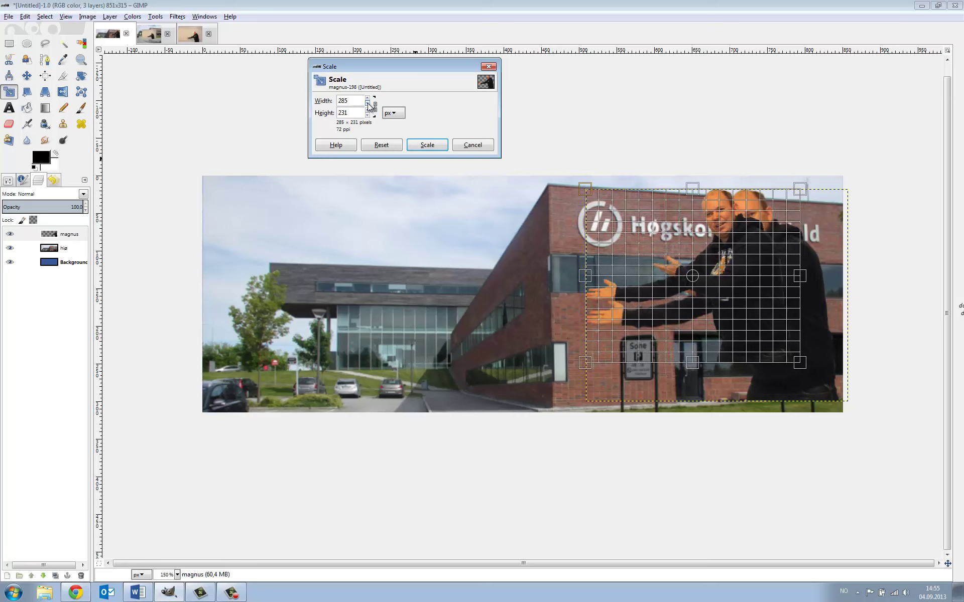
left_click(430, 146)
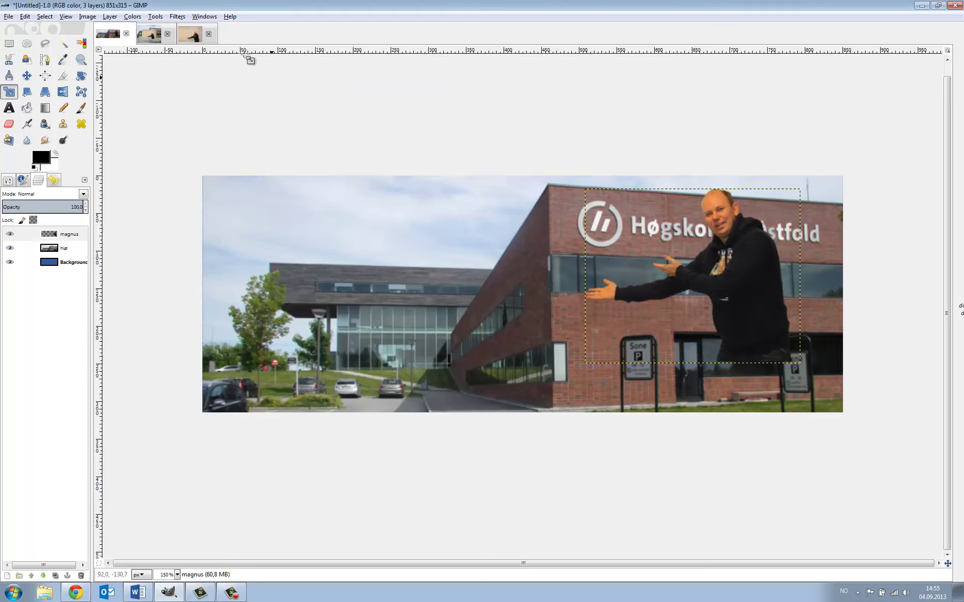
left_click(26, 75)
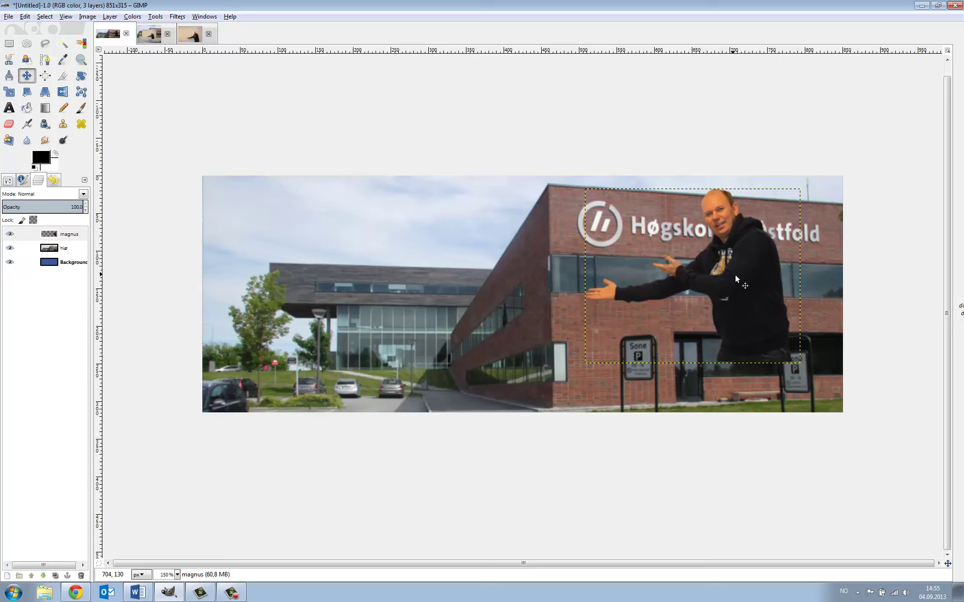
left_click_drag(736, 279, 789, 332)
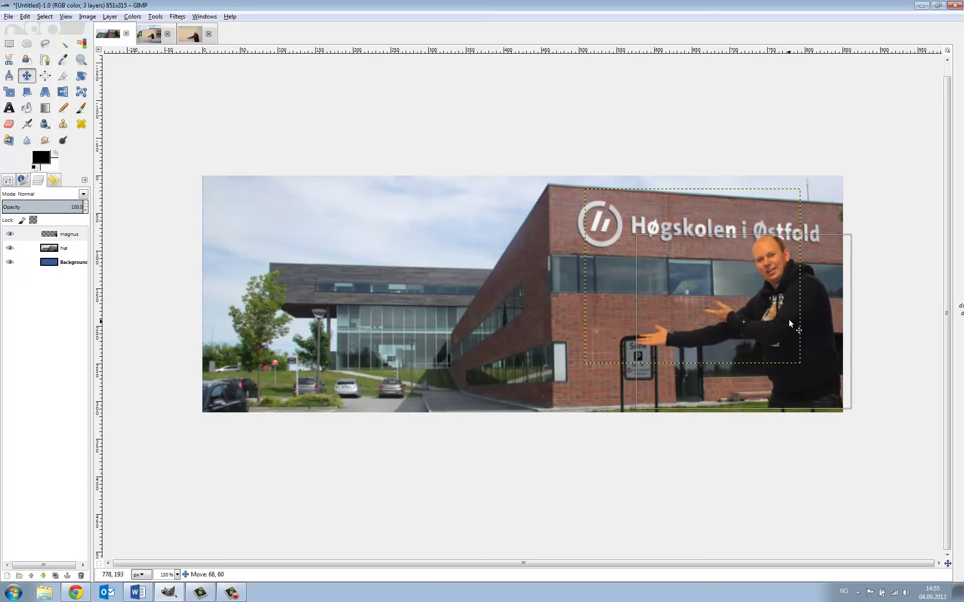
left_click_drag(788, 332, 788, 334)
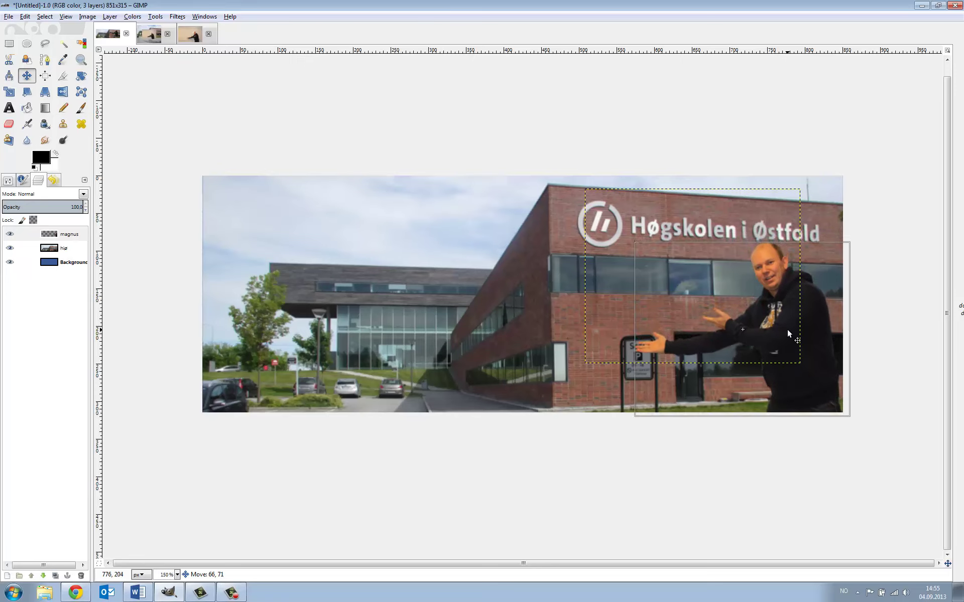
left_click_drag(788, 334, 788, 334)
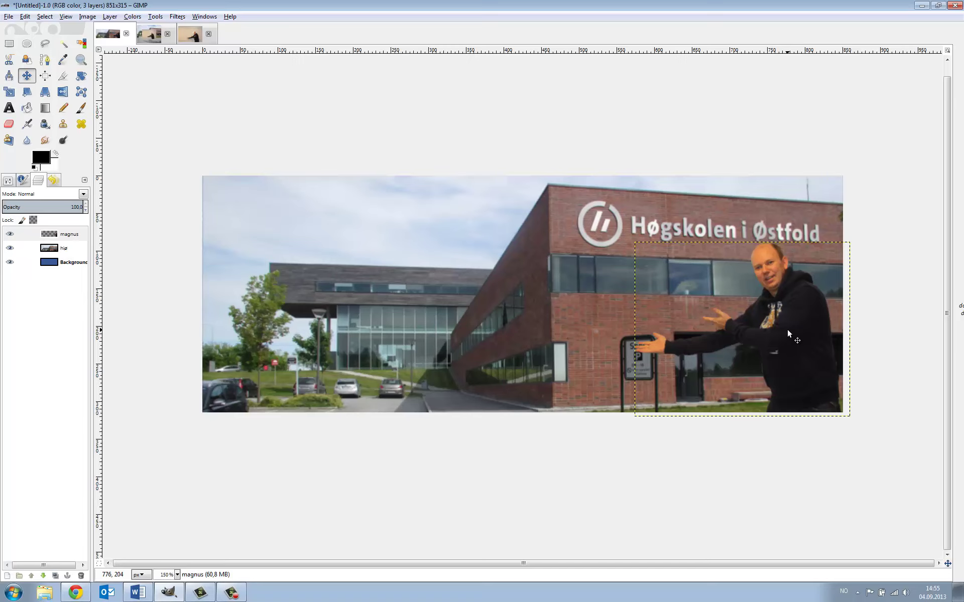
left_click_drag(788, 334, 790, 335)
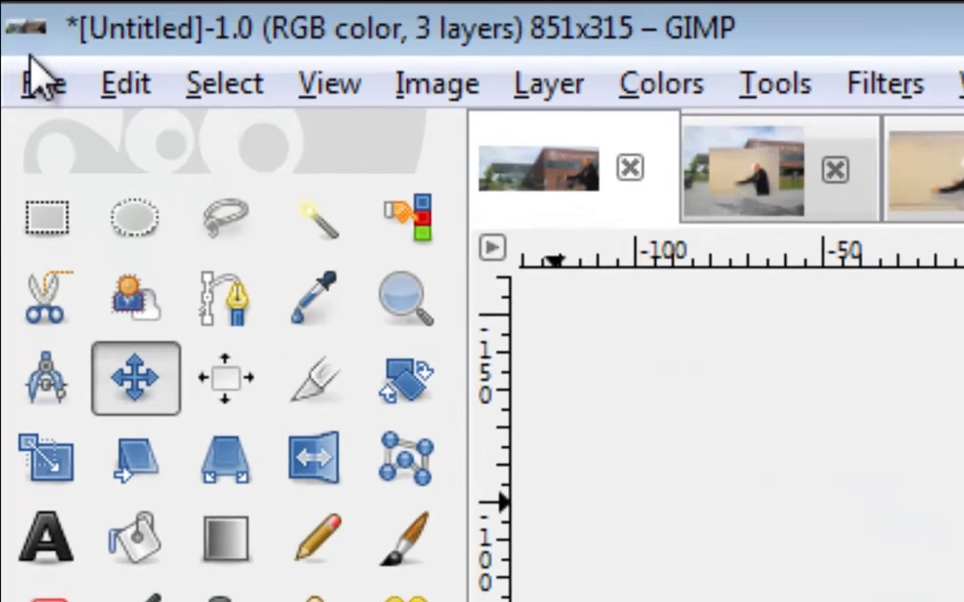
Open the blue logo safe_image.png from the bildebehandling folder.
left_click(8, 16)
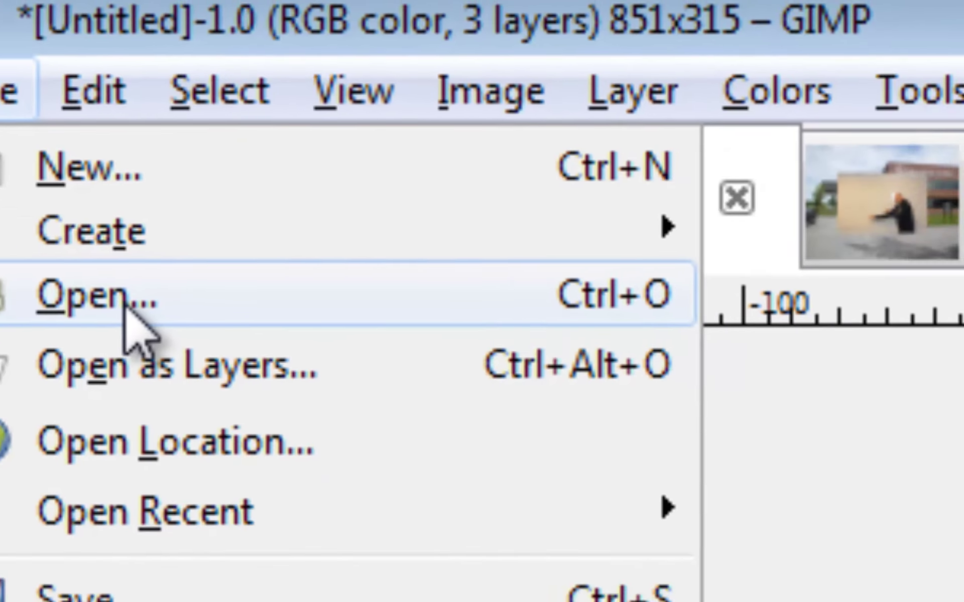
left_click(219, 366)
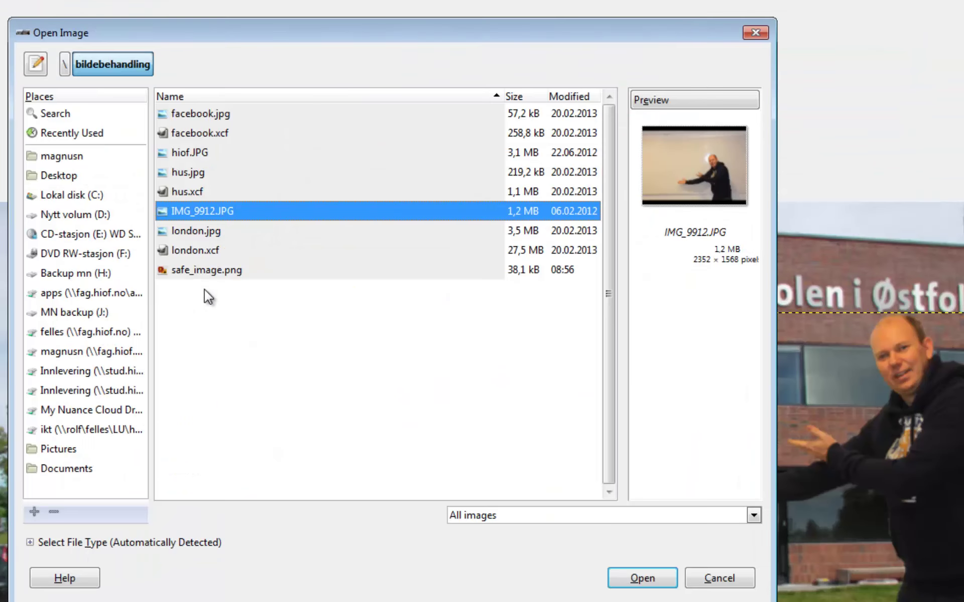
left_click(202, 153)
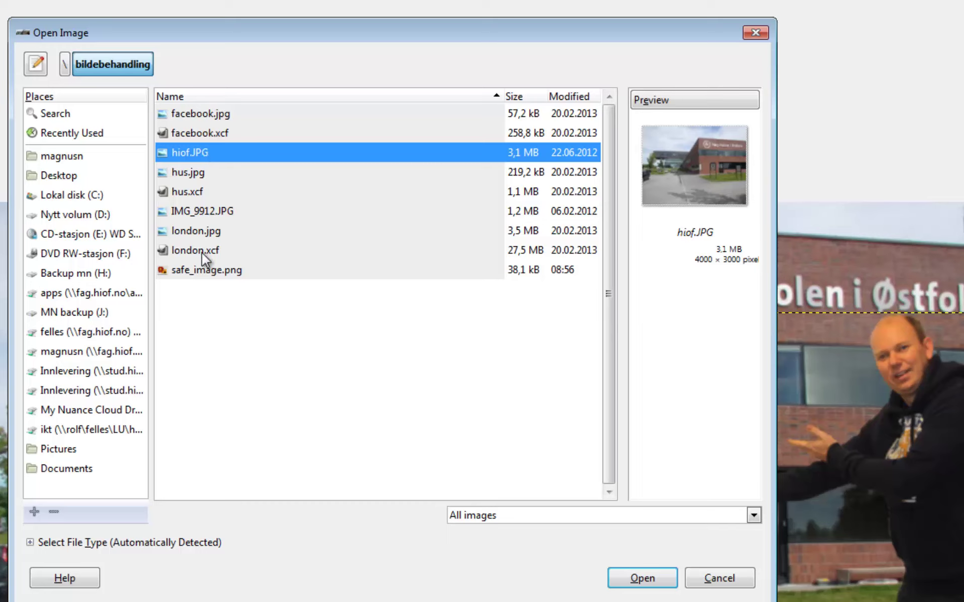
left_click(206, 271)
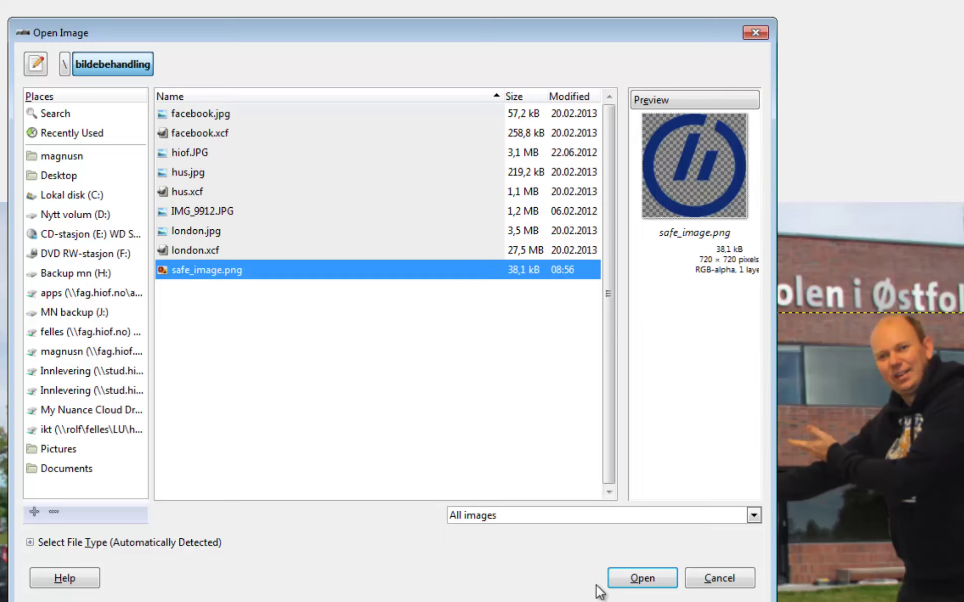
left_click(640, 578)
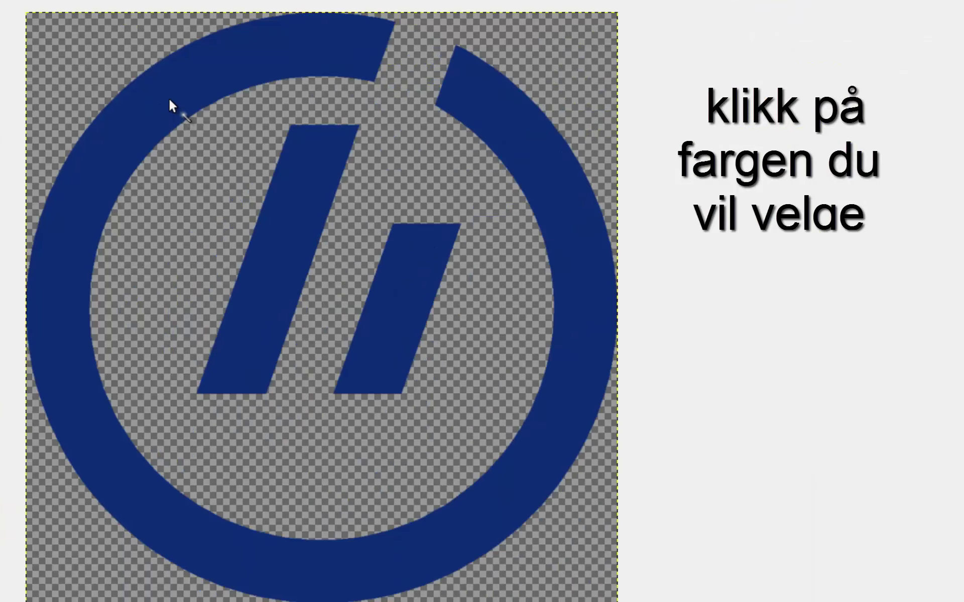
Fuzzy-select the logo's blue ring, then add the left and right slanted bars.
left_click(170, 100)
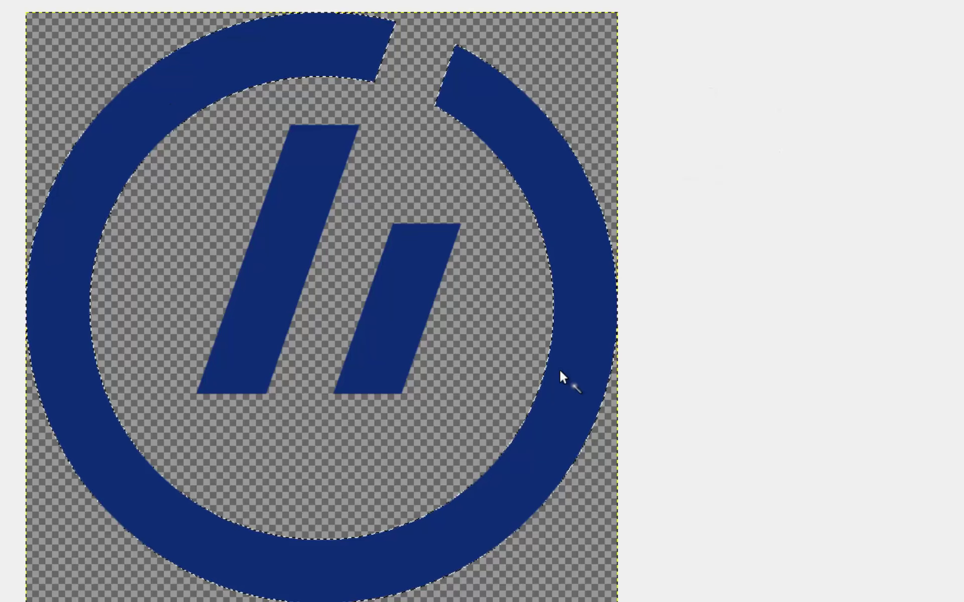
left_click(285, 253, "shift")
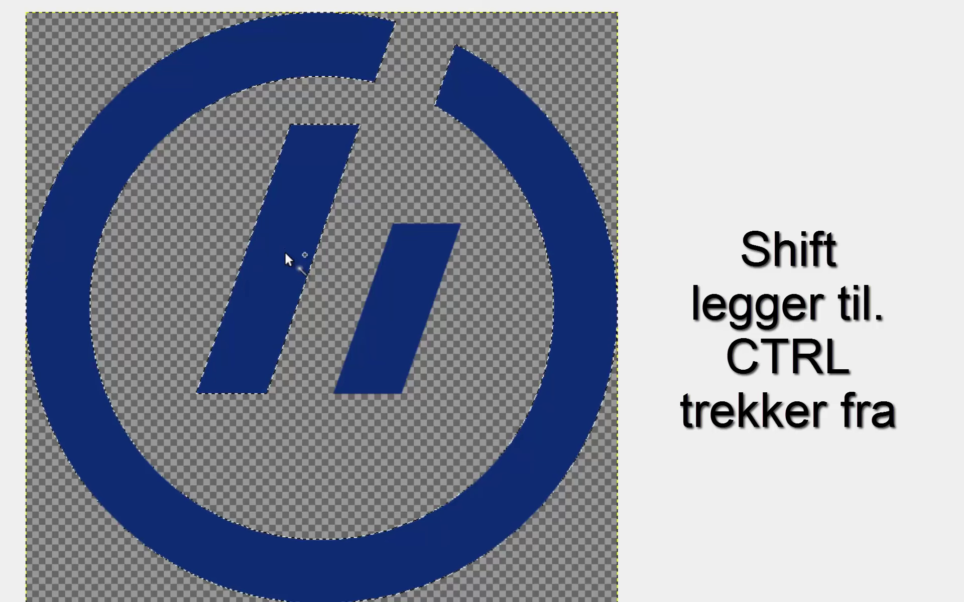
left_click(393, 329, "shift")
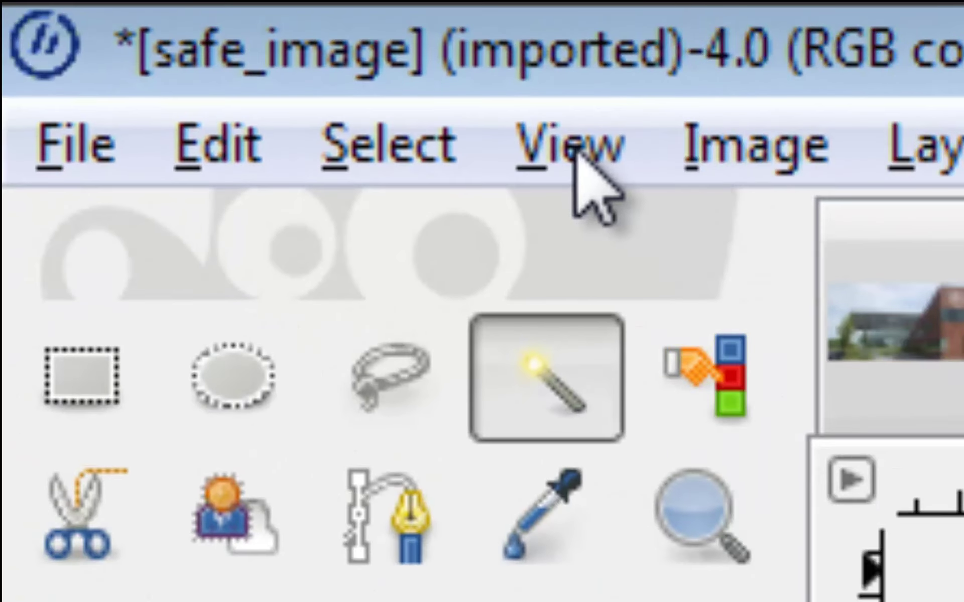
Invert the selection, adjust it around the right bar, and copy the blue logo shapes.
left_click(430, 129)
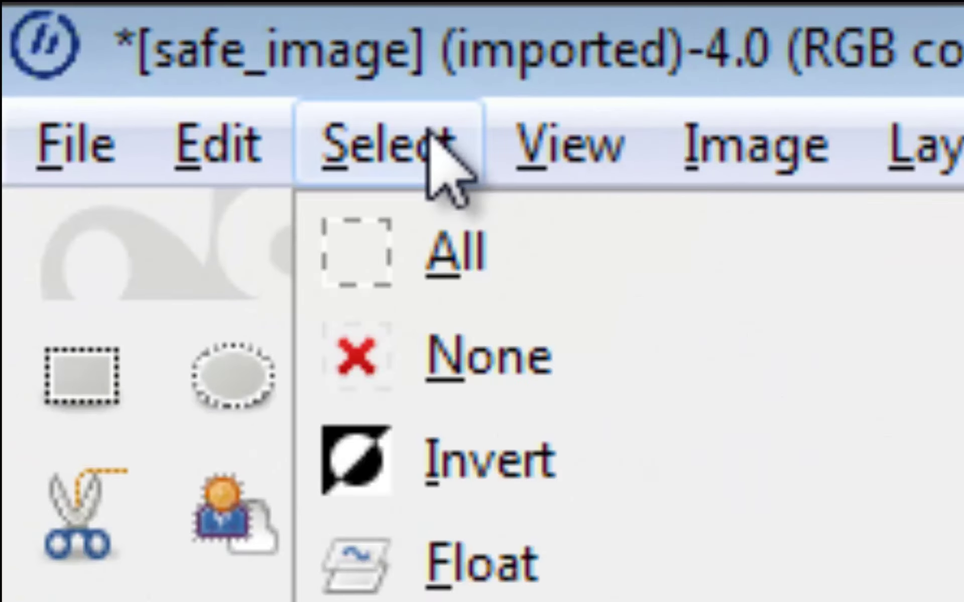
left_click(494, 460)
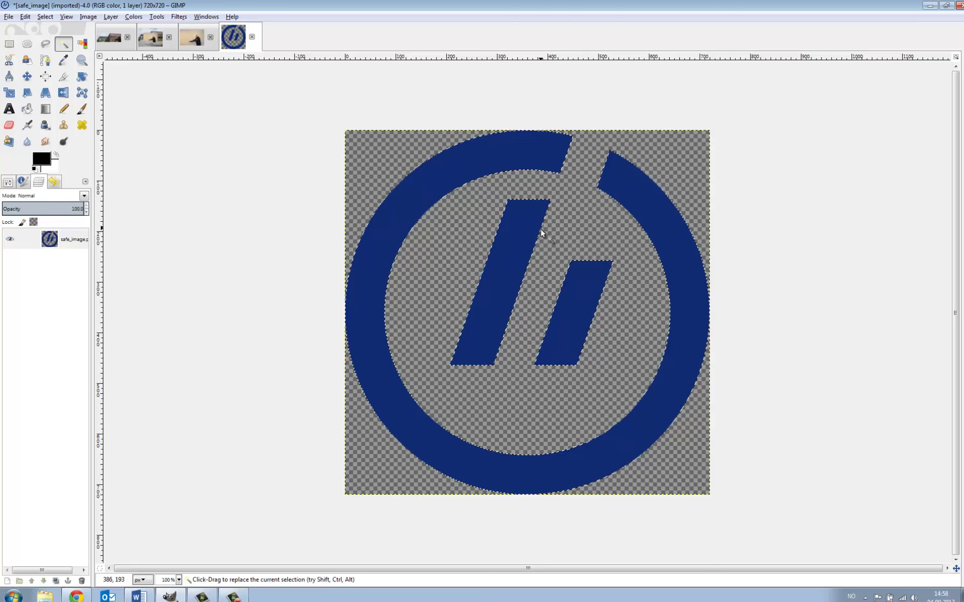
key("ctrl")
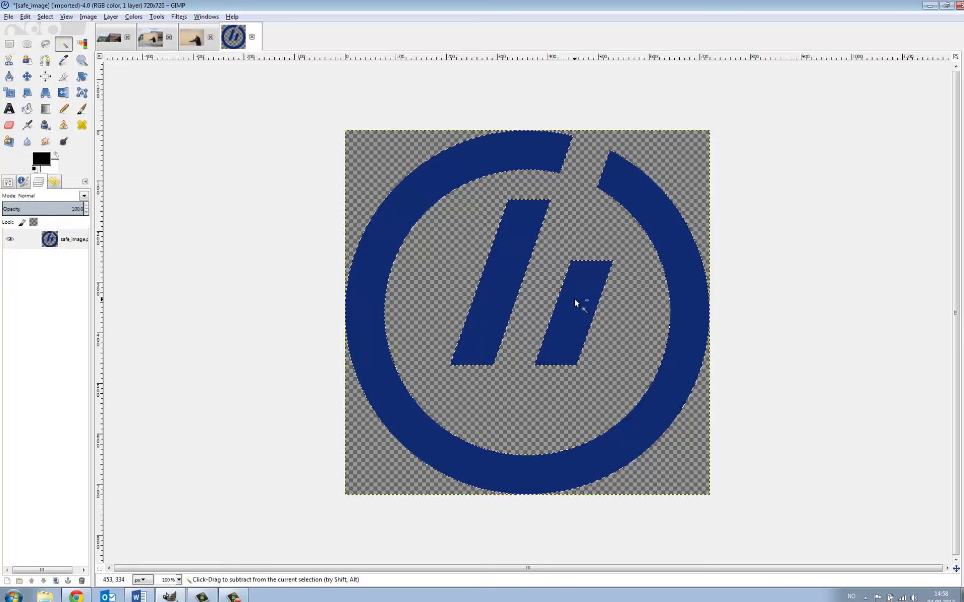
left_click(574, 299, "ctrl")
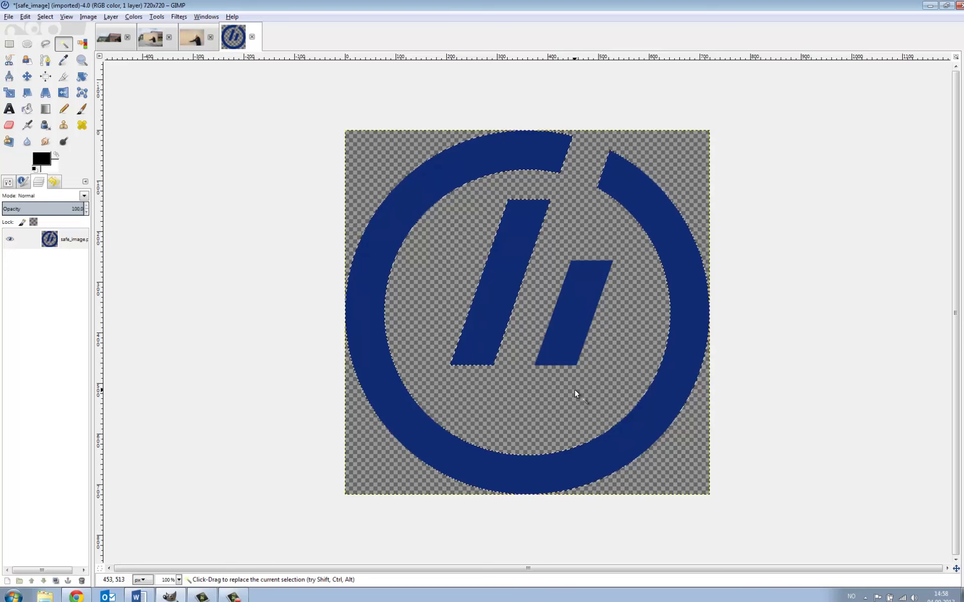
key("ctrl")
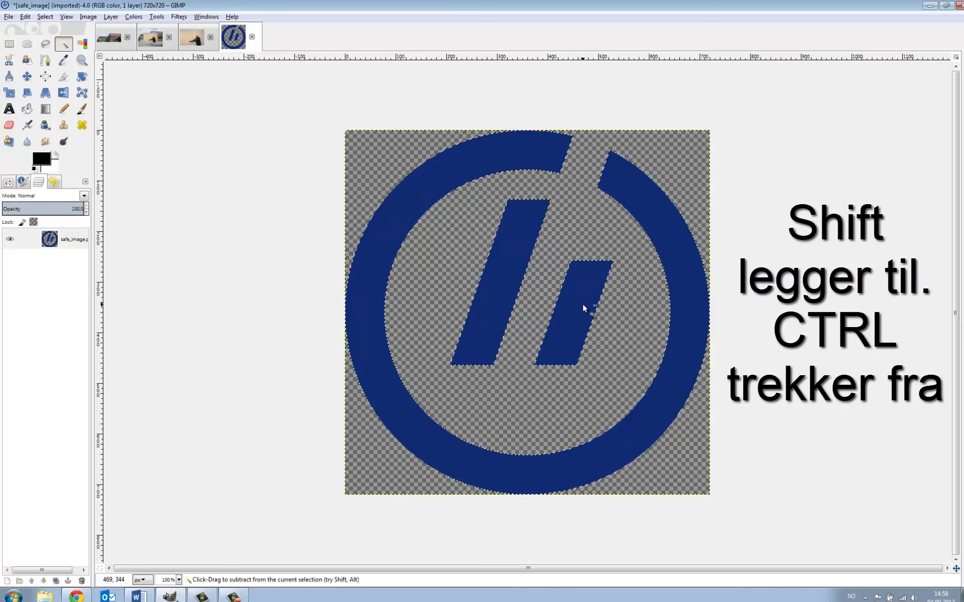
left_click(582, 304, "ctrl")
key("shift")
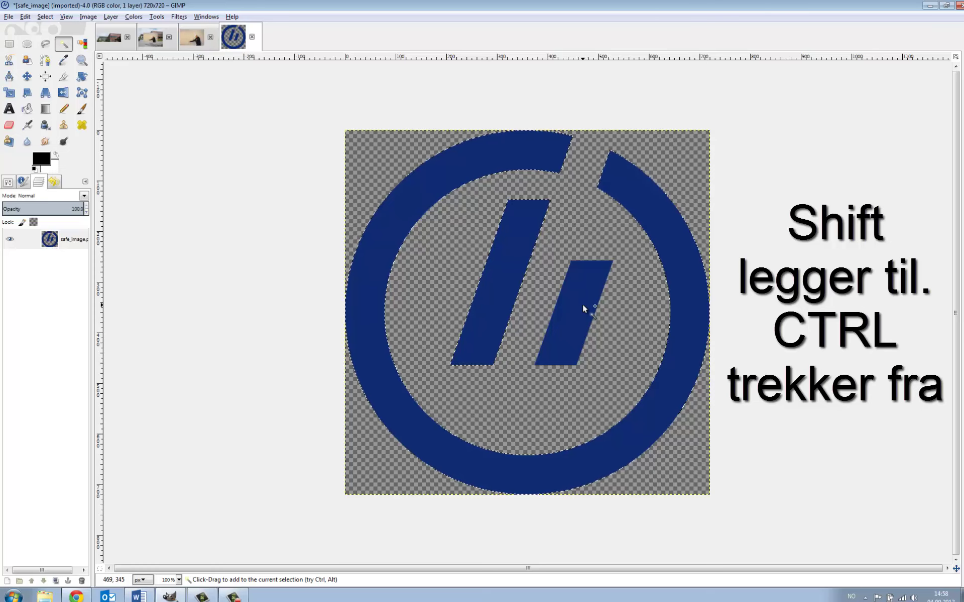
left_click(583, 305, "shift")
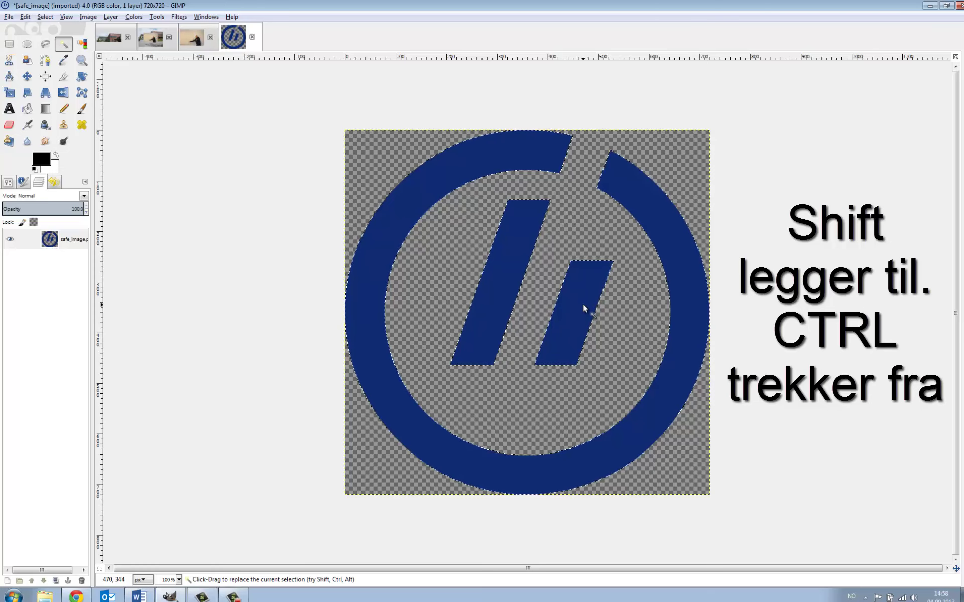
key("ctrl+c")
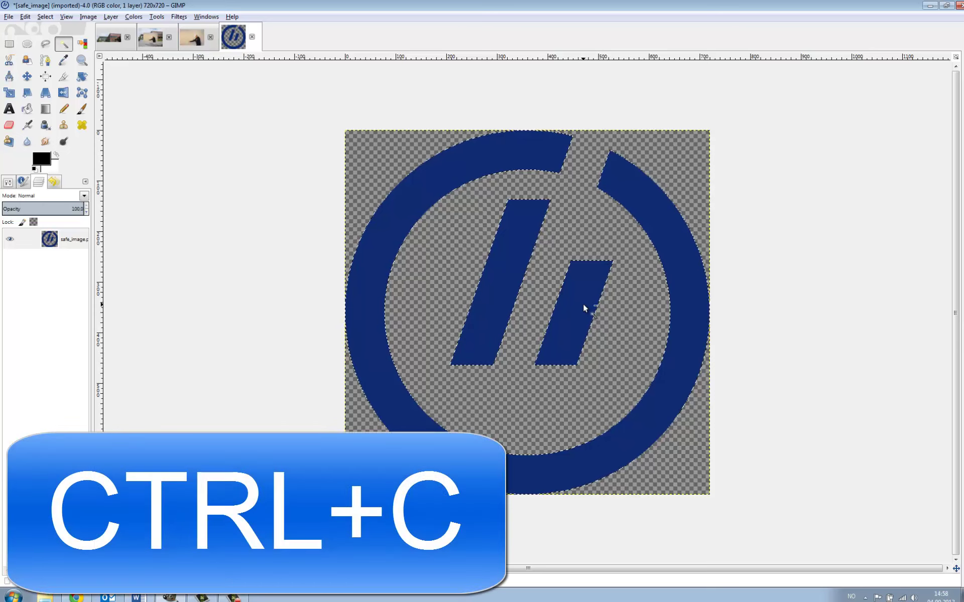
left_click(111, 43)
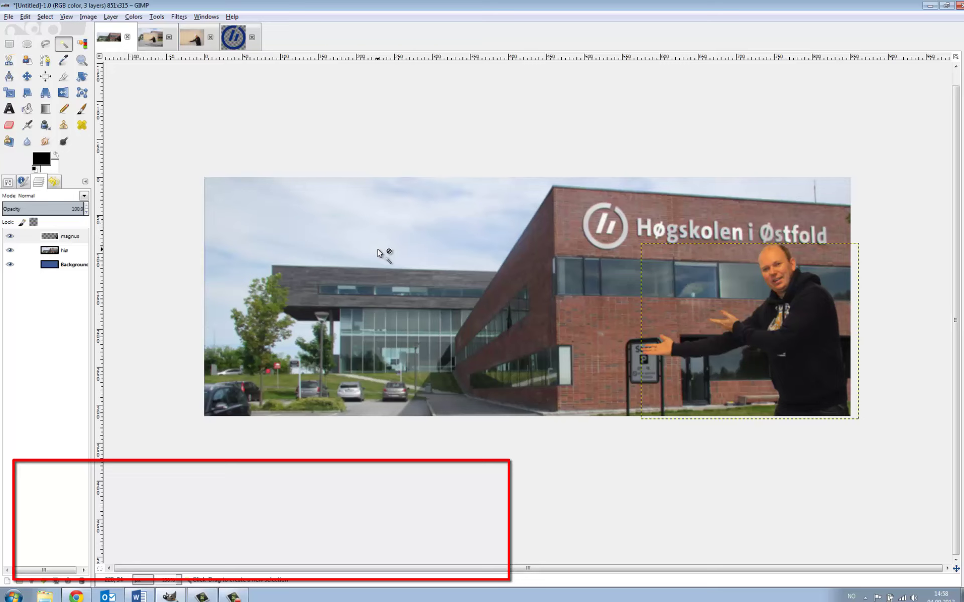
Paste the copied logo into the cover and make it a new layer named 'HiØ logo'.
key("ctrl+v")
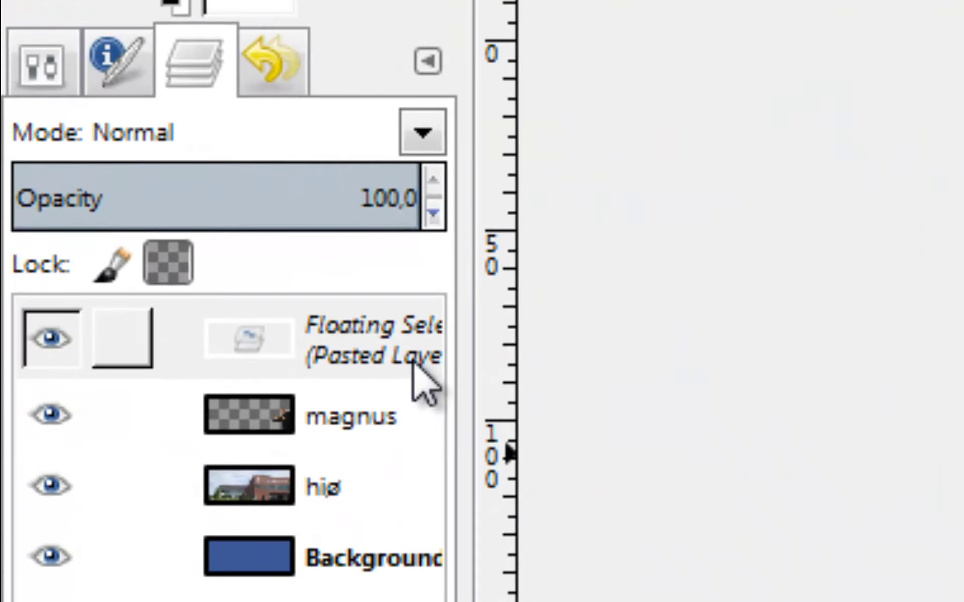
double_click(413, 361)
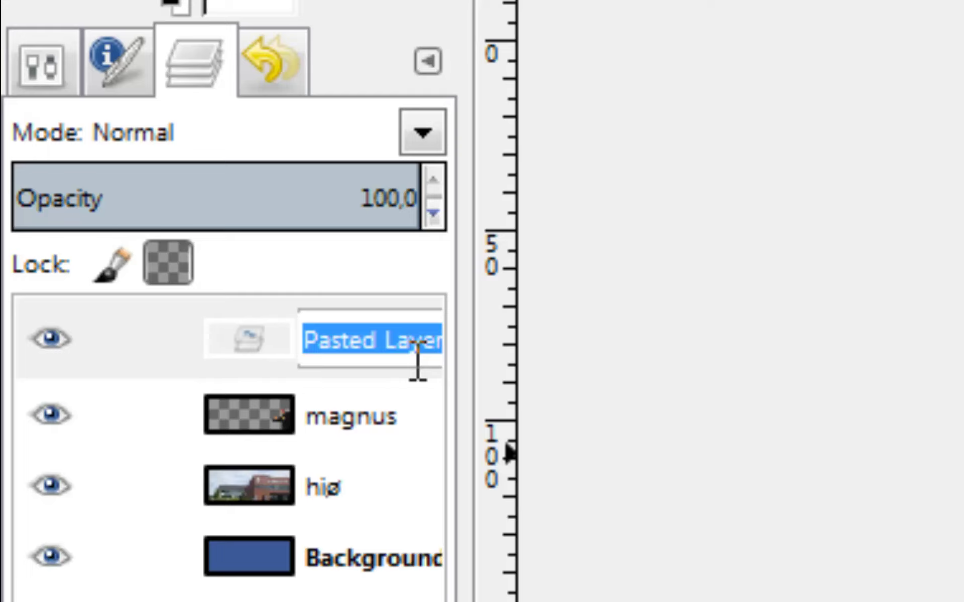
type("Hi")
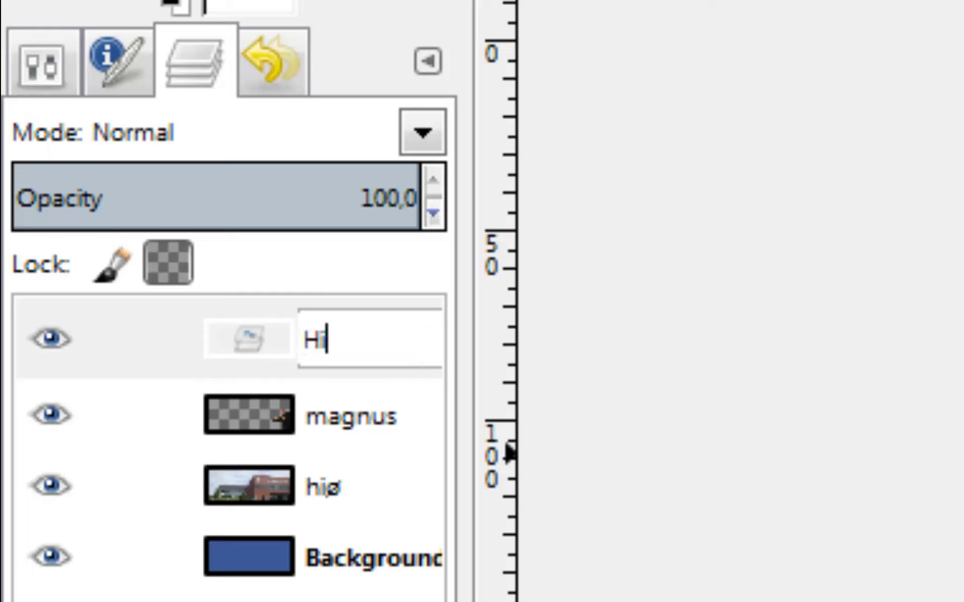
type("Ø logo")
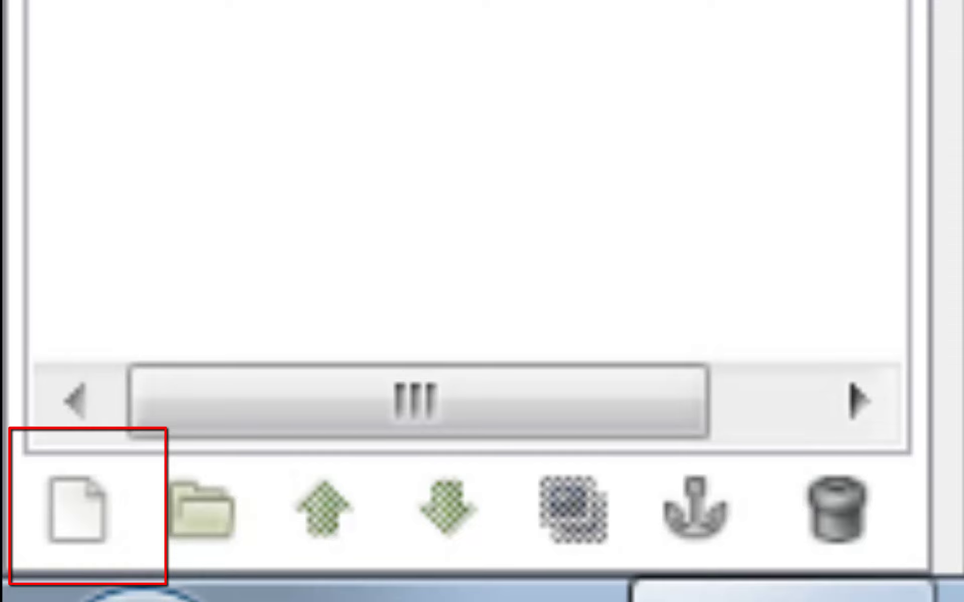
key("shift+ctrl+n")
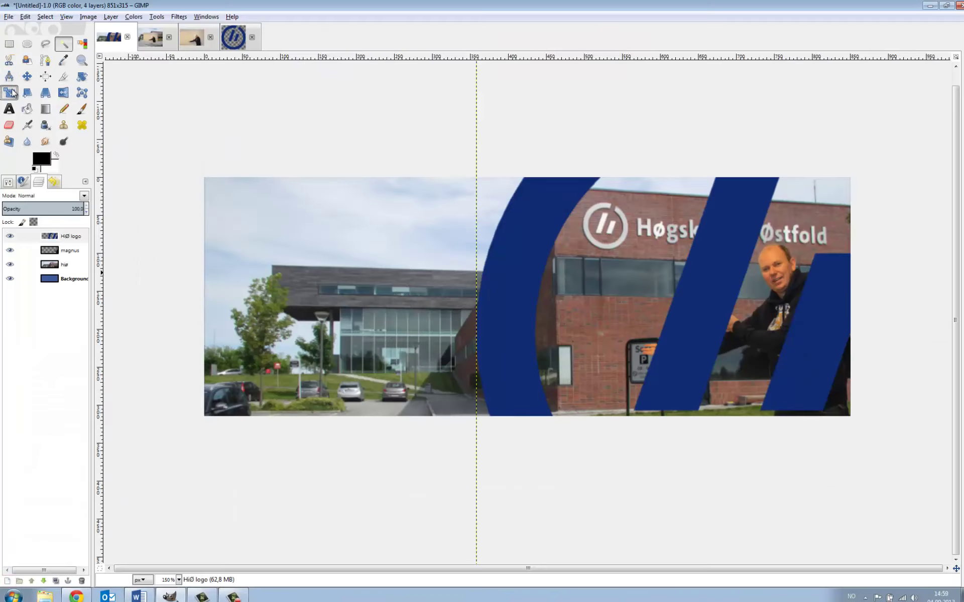
Scale the HiØ logo layer down to 129 × 129 pixels.
left_click(11, 93)
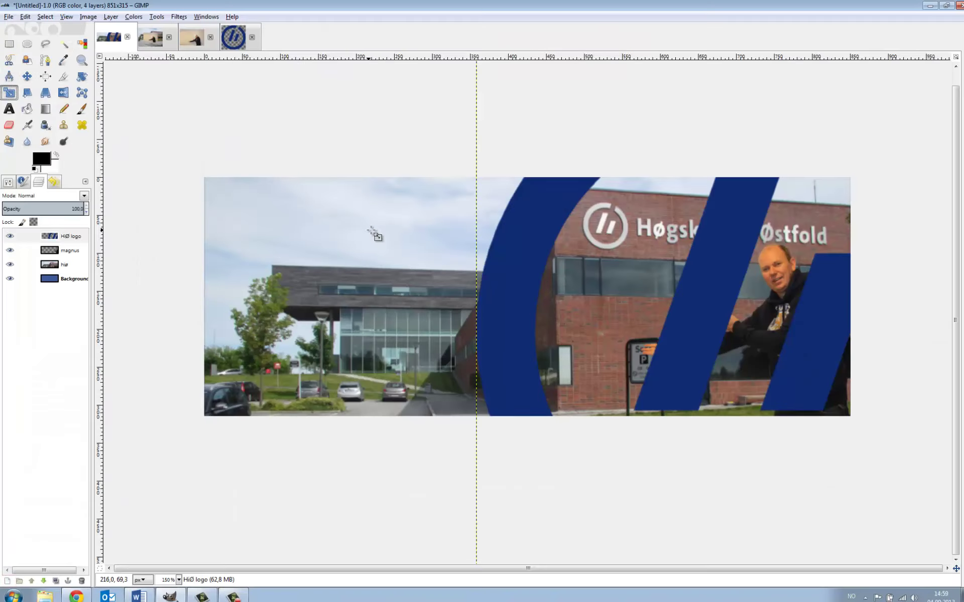
left_click(545, 214)
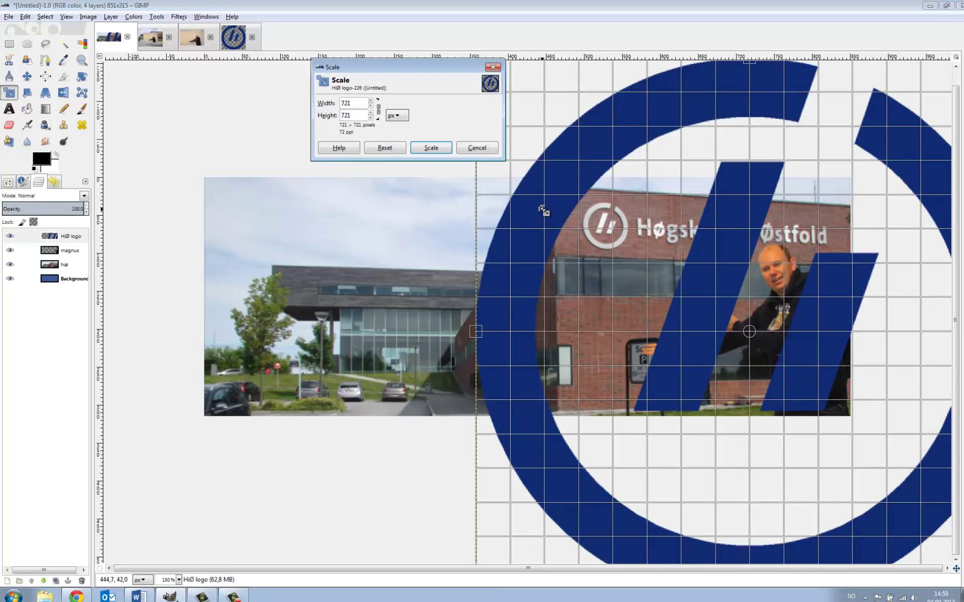
left_click(371, 107)
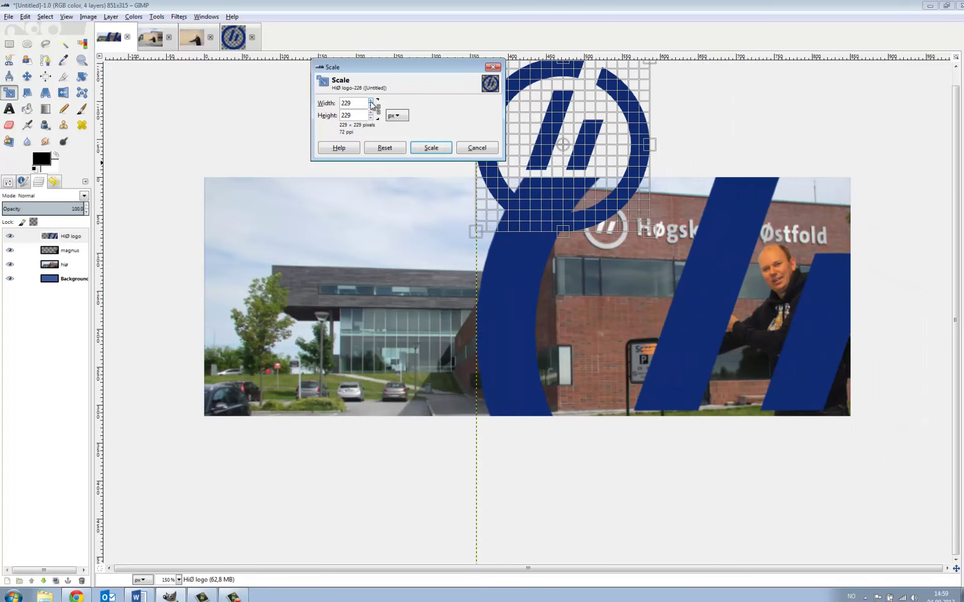
left_click(371, 106)
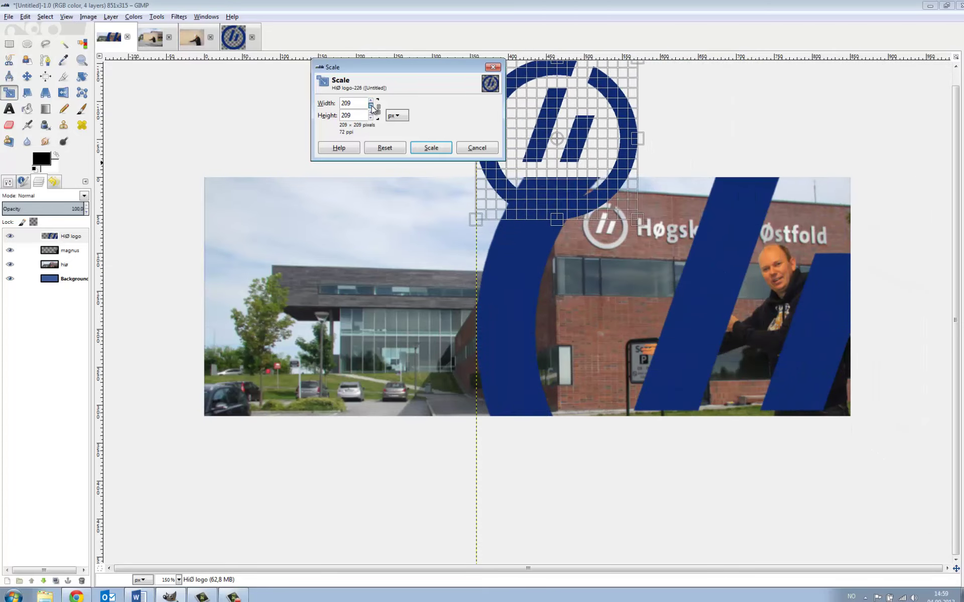
left_click(371, 105)
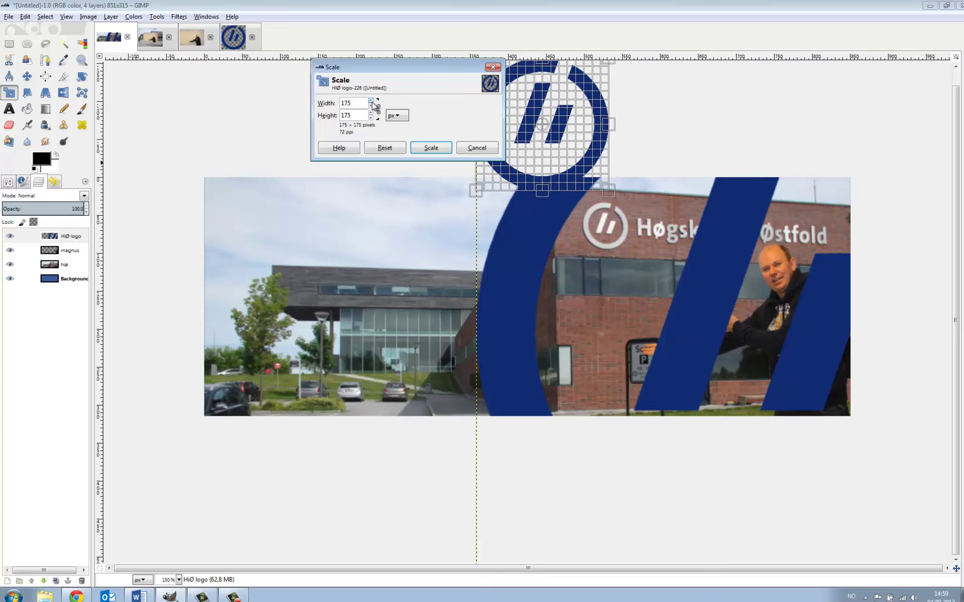
left_click(371, 106)
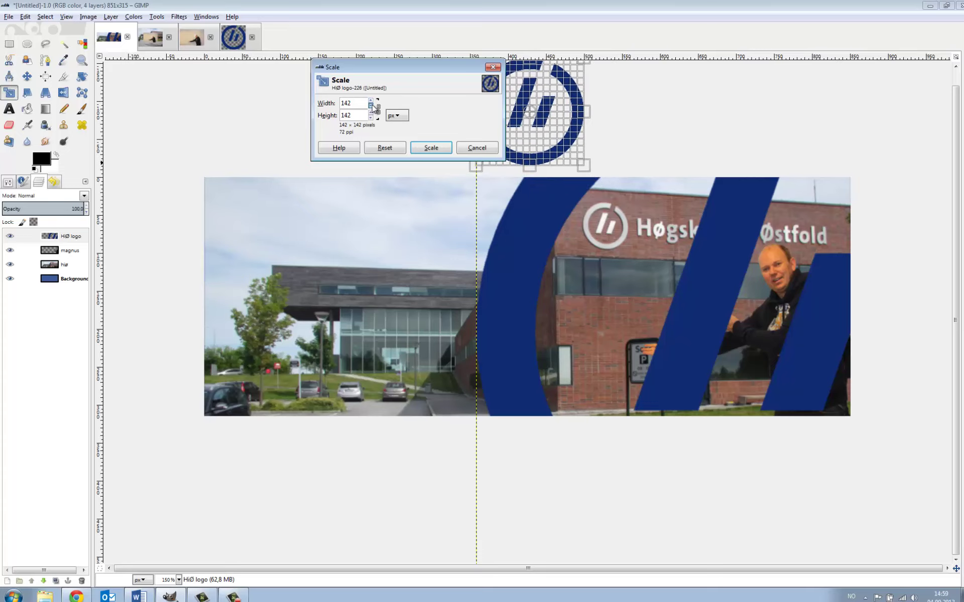
left_click(371, 107)
left_click(371, 107)
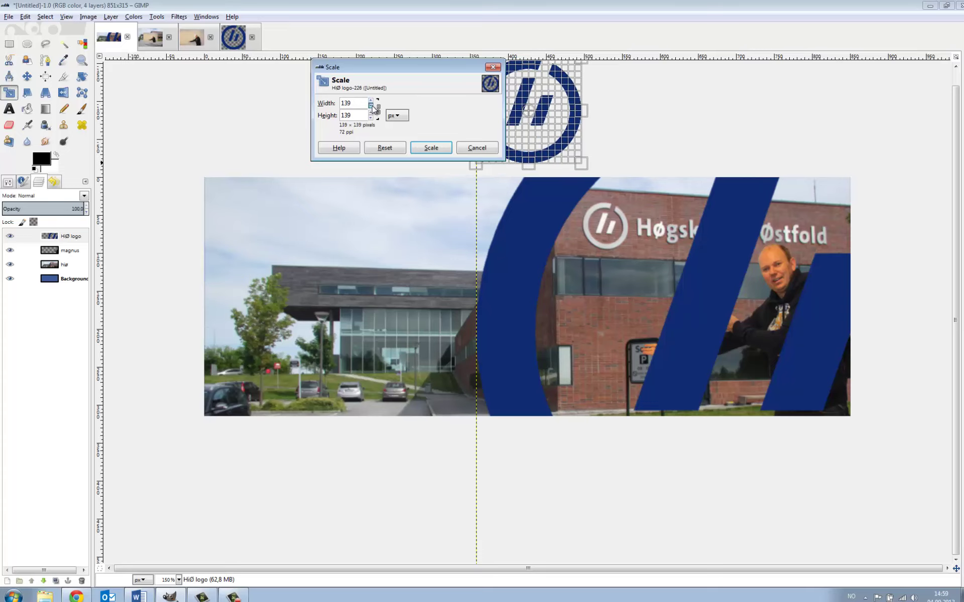
left_click(431, 148)
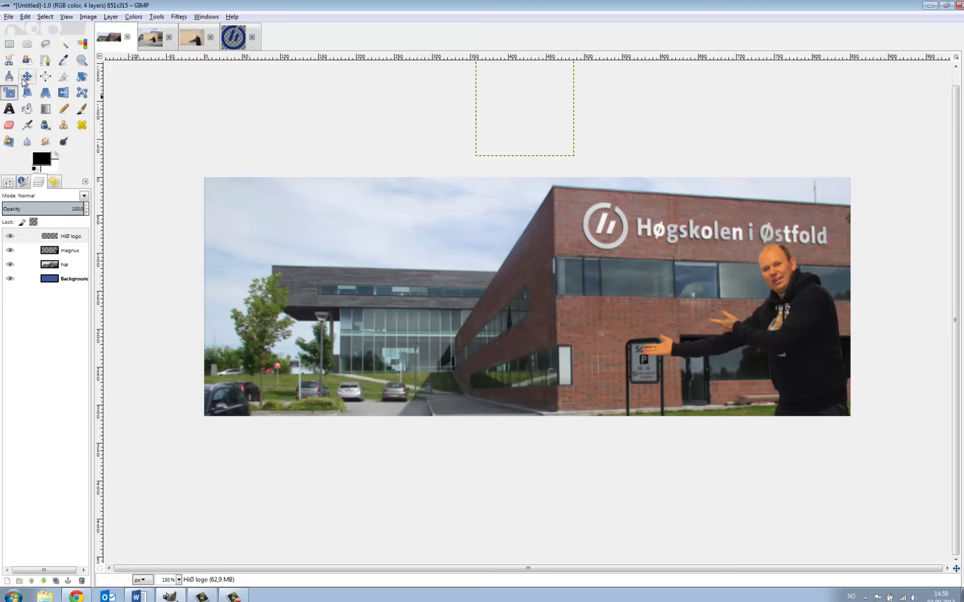
Move the HiØ logo onto the brick wall beside the man's hand, undoing an accidental photo shift.
left_click(24, 78)
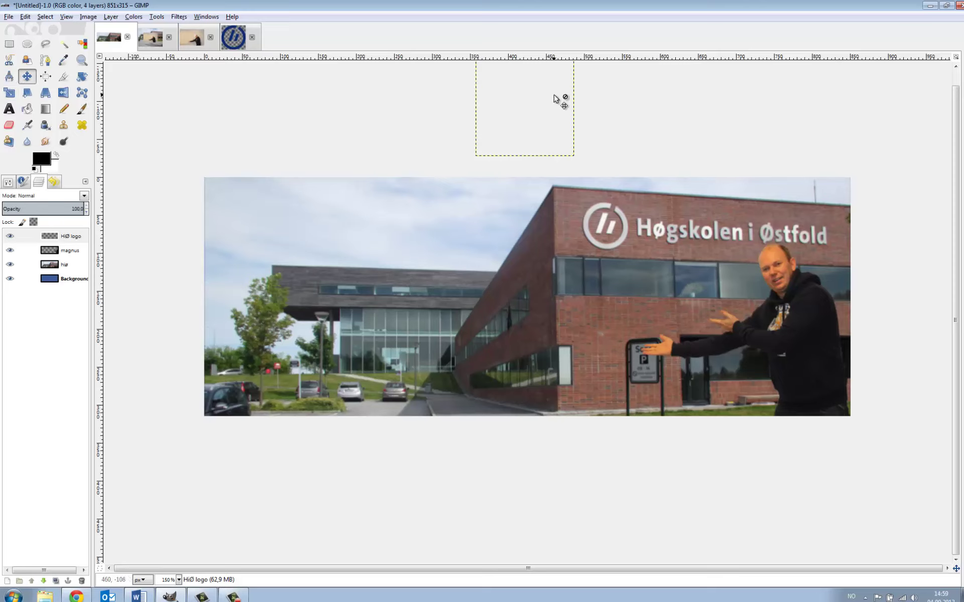
left_click_drag(528, 91, 535, 97)
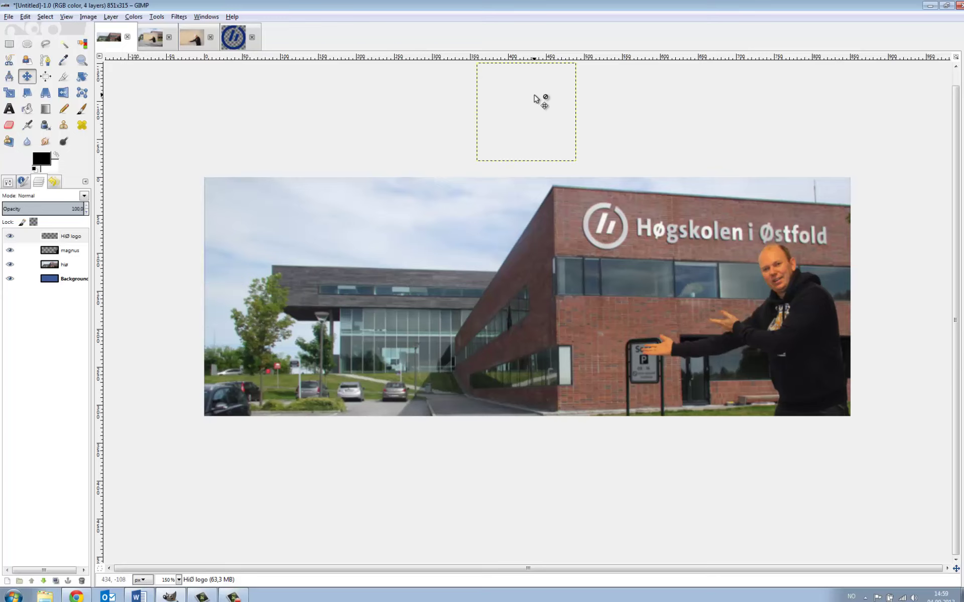
left_click_drag(563, 132, 601, 205)
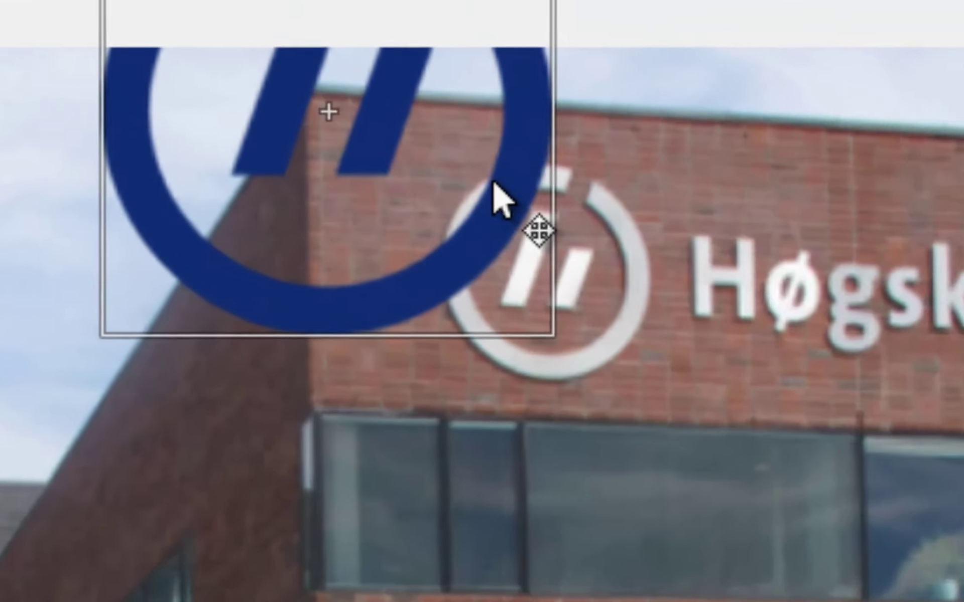
left_click_drag(600, 200, 597, 202)
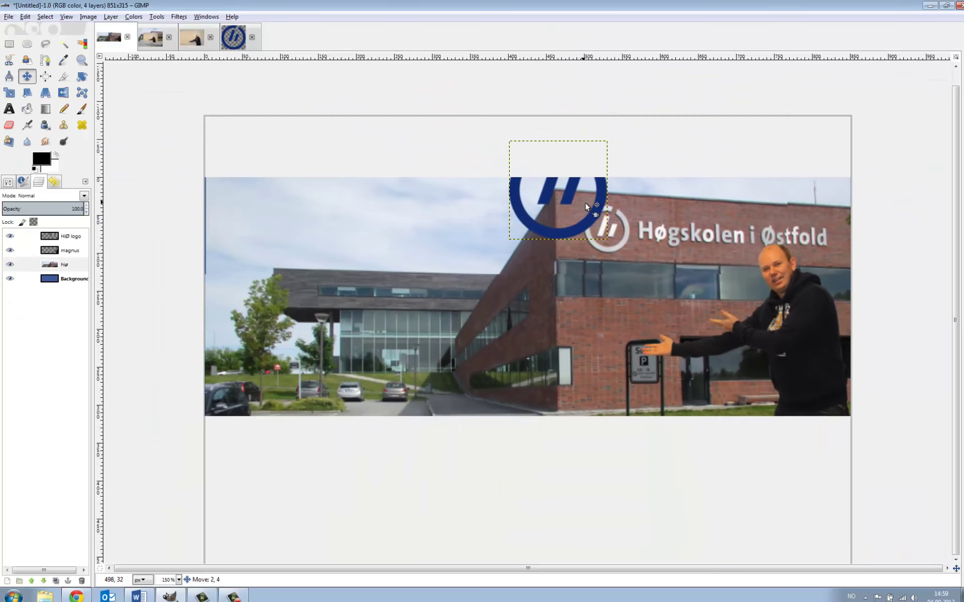
left_click_drag(585, 202, 612, 215)
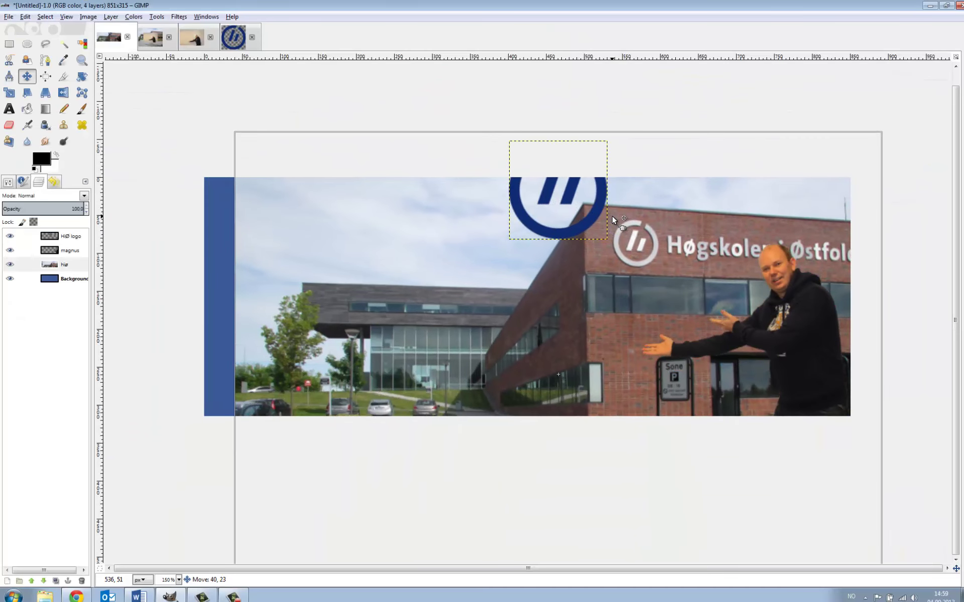
key("ctrl+z")
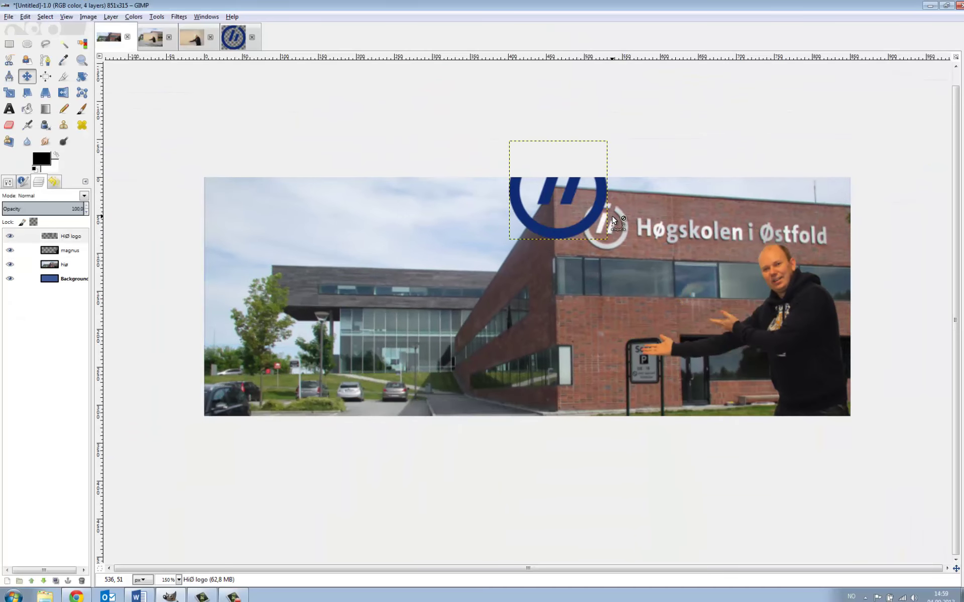
left_click_drag(601, 200, 704, 307)
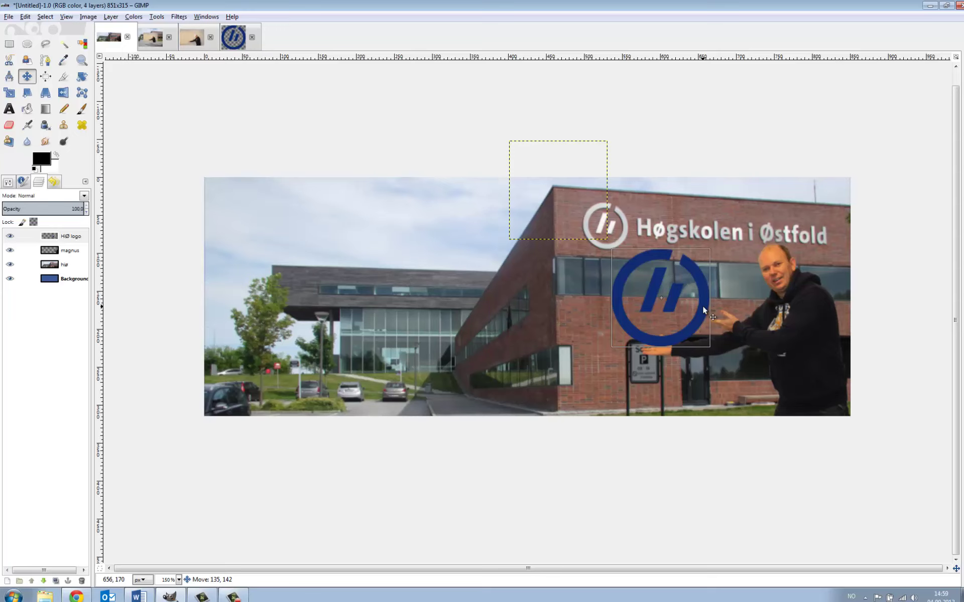
left_click_drag(703, 309, 708, 301)
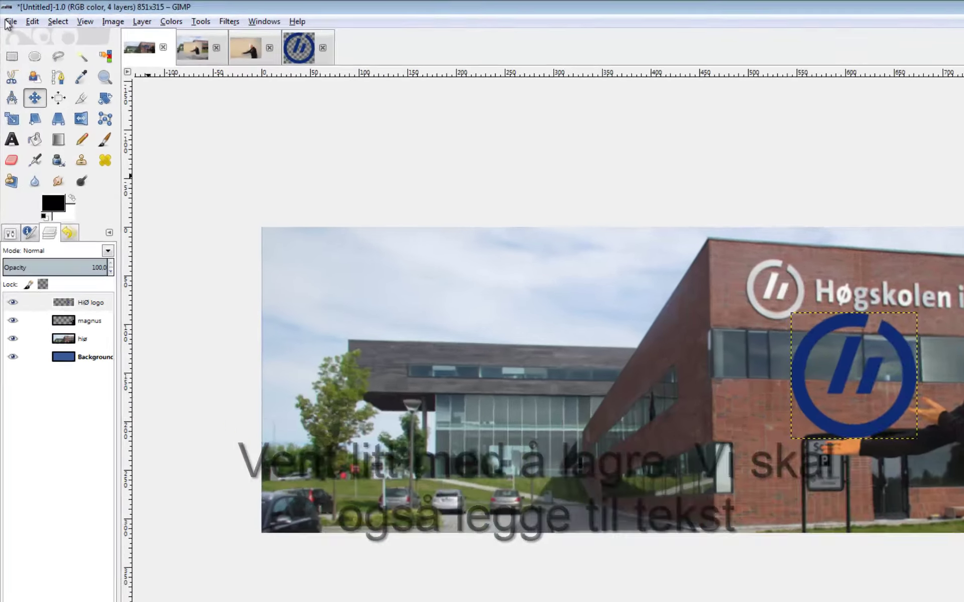
Save the cover composition as facebook.xcf.
left_click(9, 17)
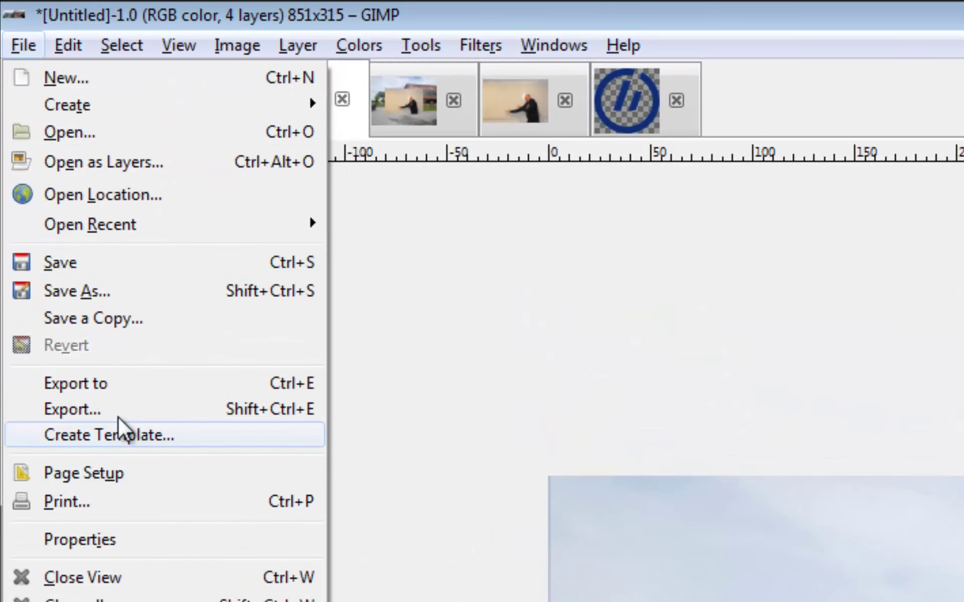
left_click(93, 295)
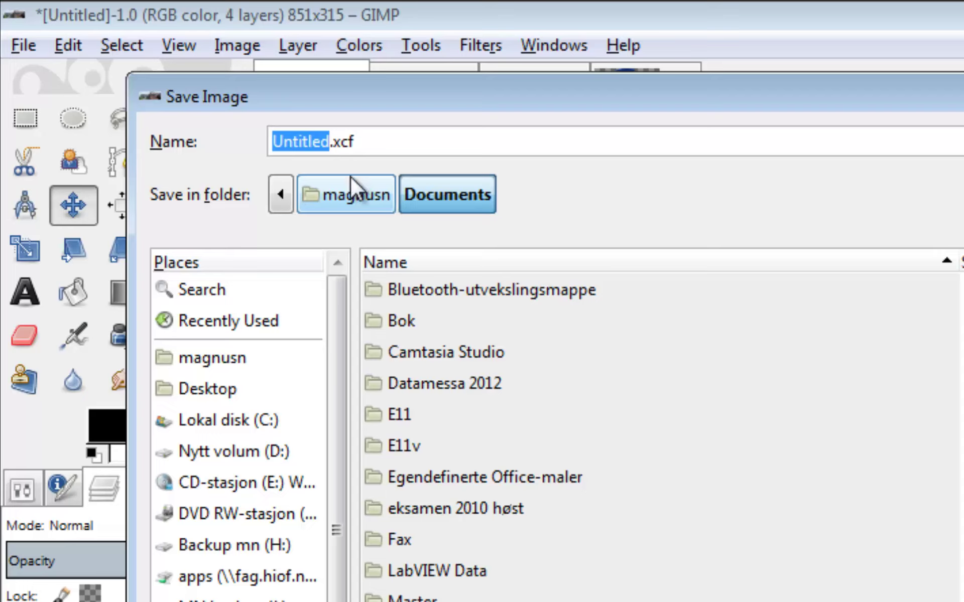
type("faceboo")
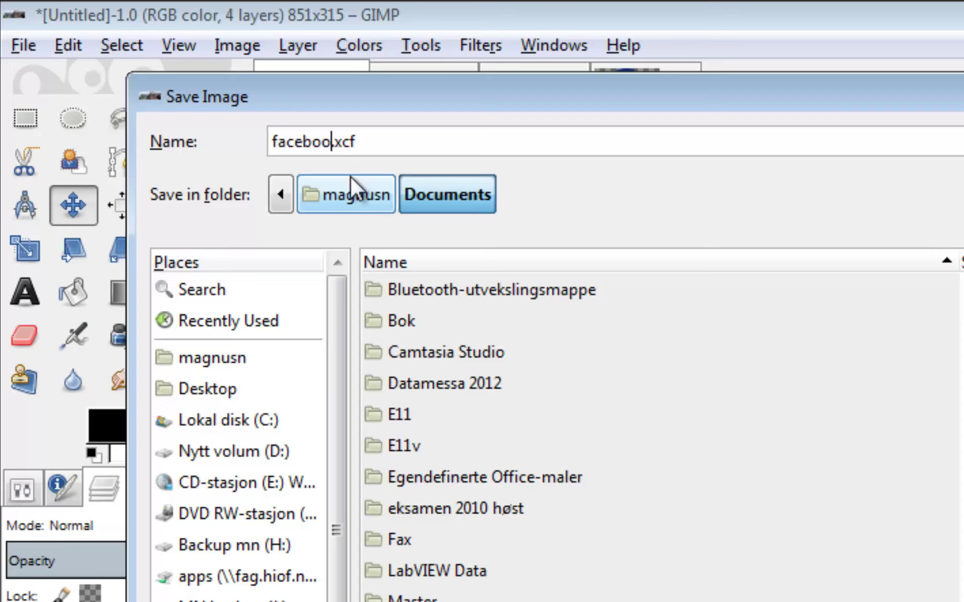
type("k")
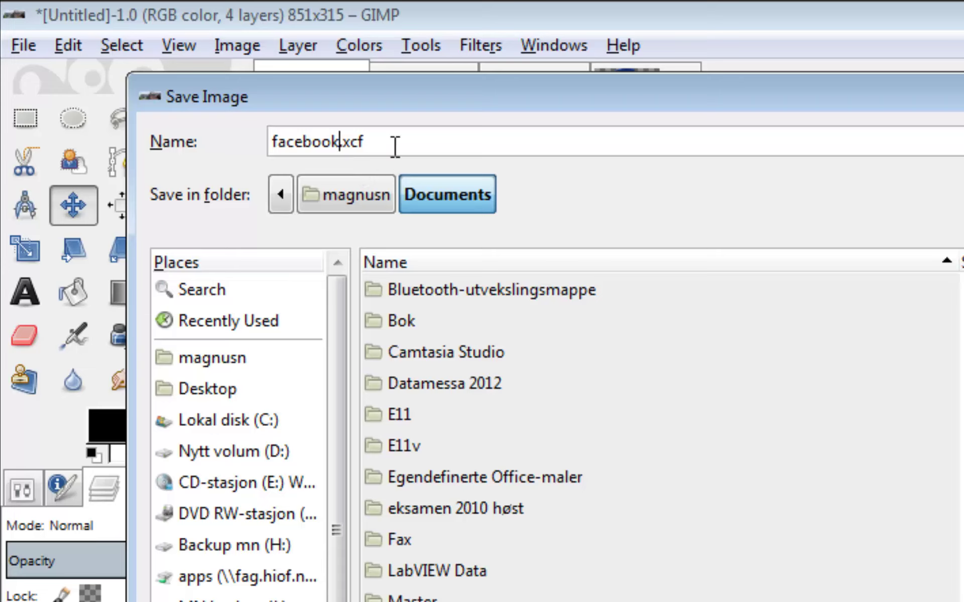
key("Return")
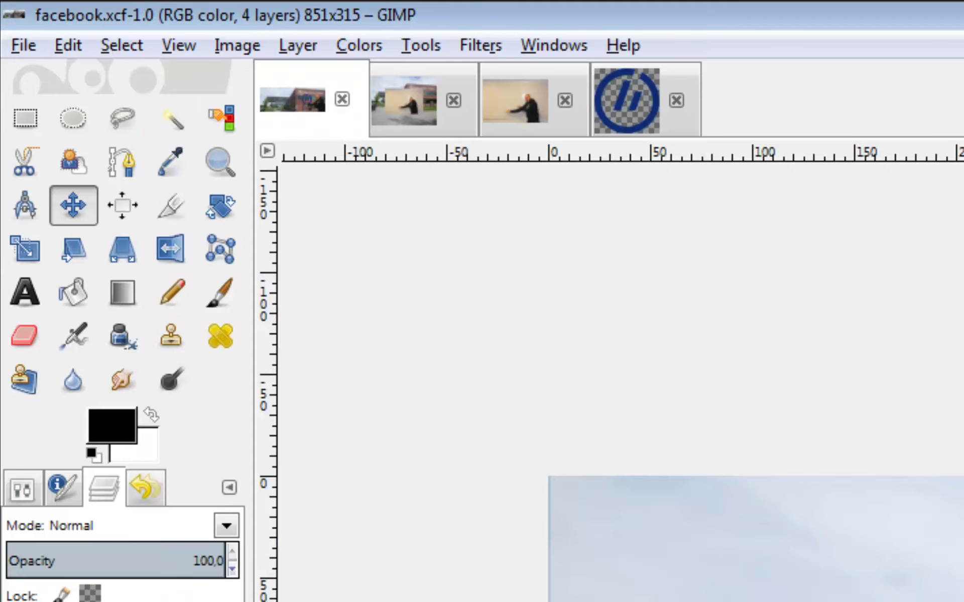
left_click(28, 40)
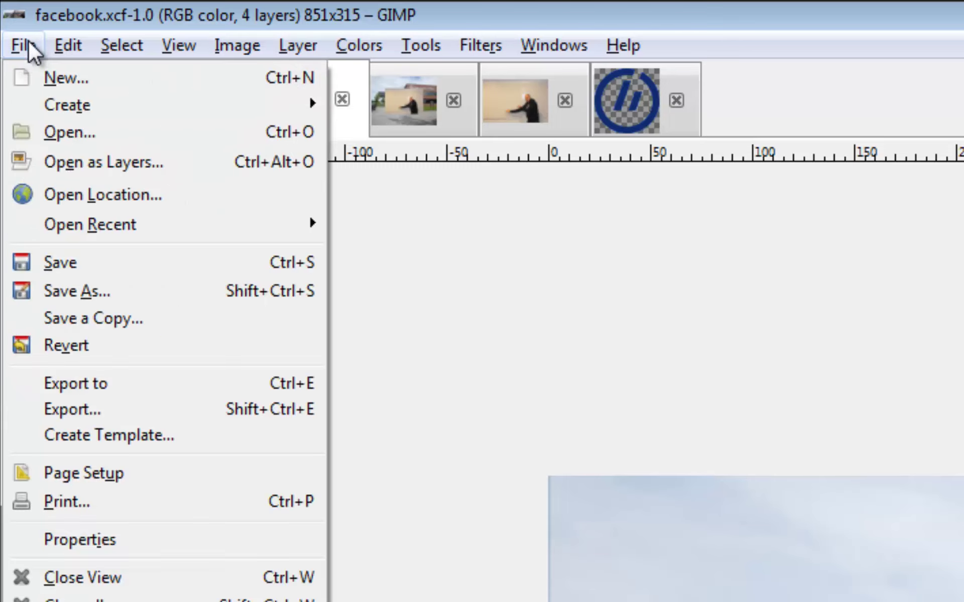
Set the export name to facebook.jpg in the C:\bildebehandling folder.
left_click(96, 384)
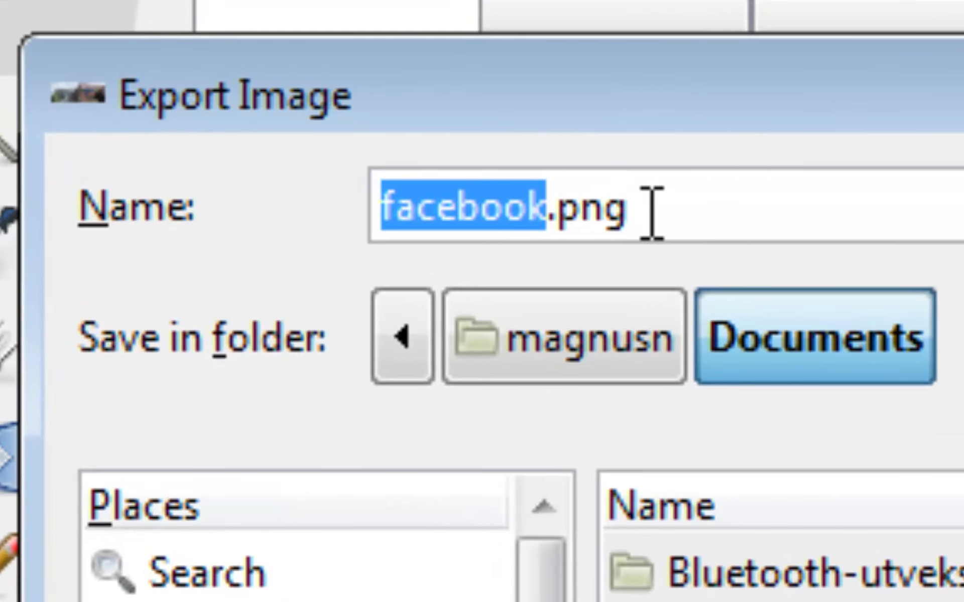
left_click(651, 213)
key("BackSpace")
key("BackSpace")
key("BackSpace")
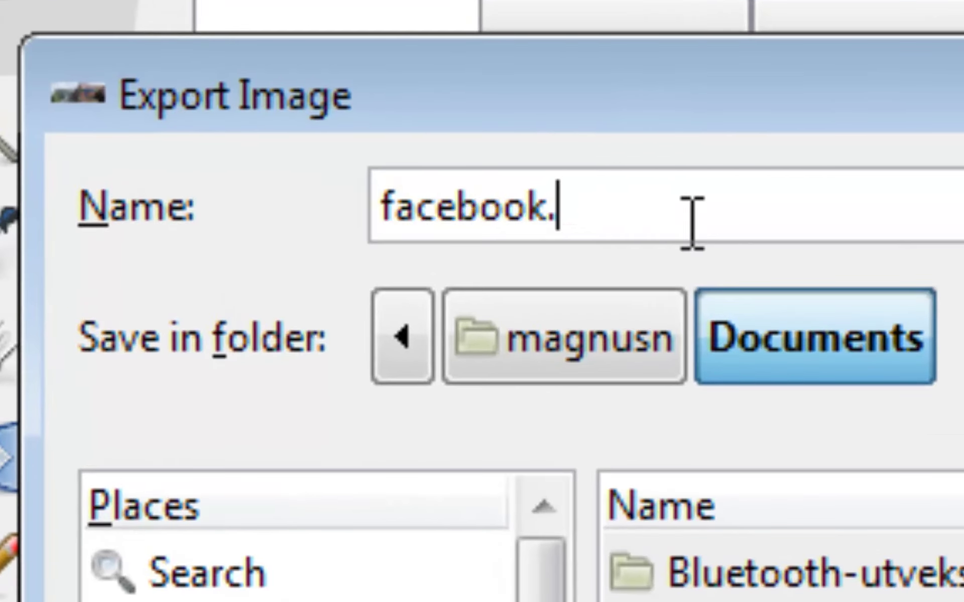
type("jpg")
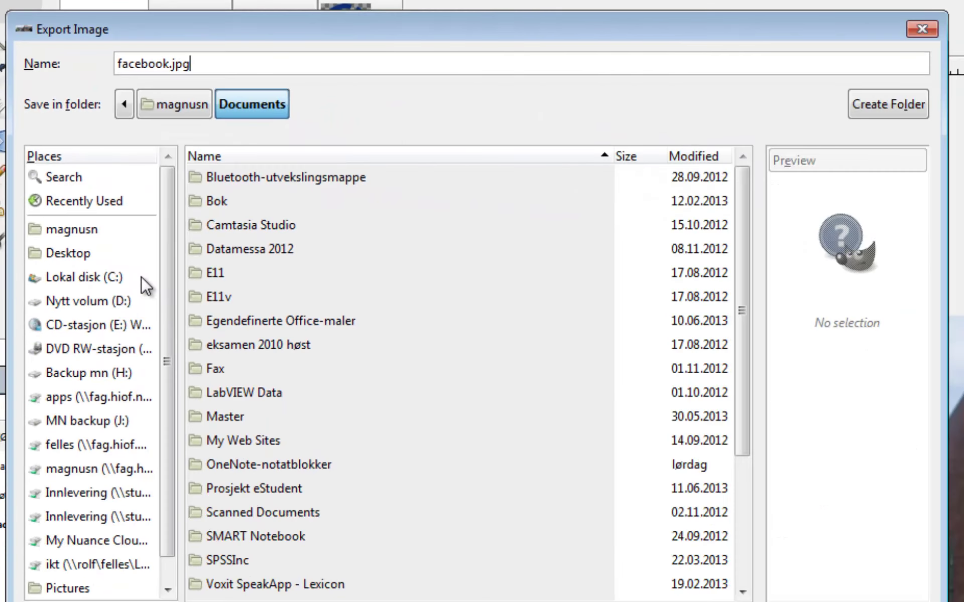
scroll(167, 295, "down", 1)
left_click(89, 279)
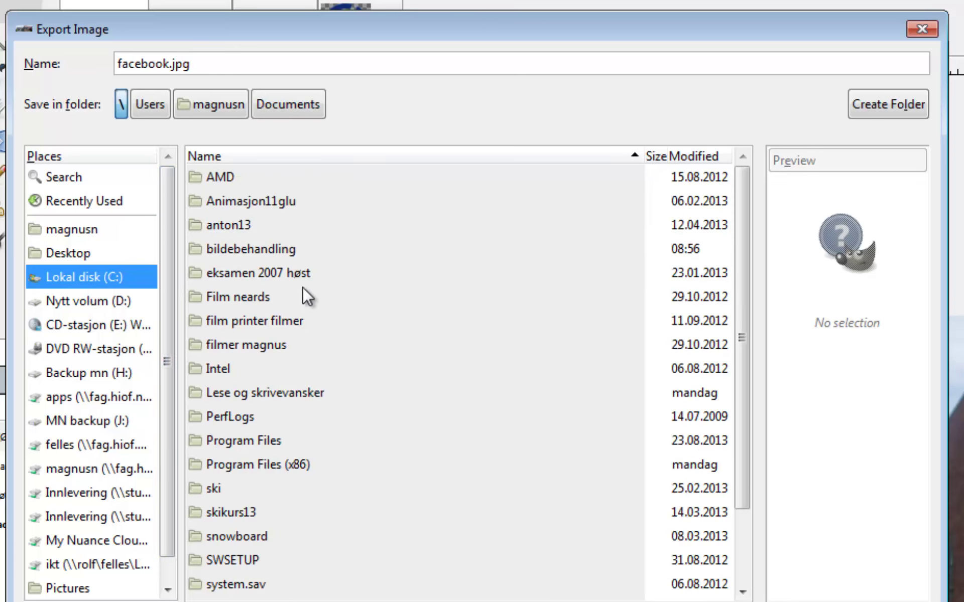
double_click(270, 248)
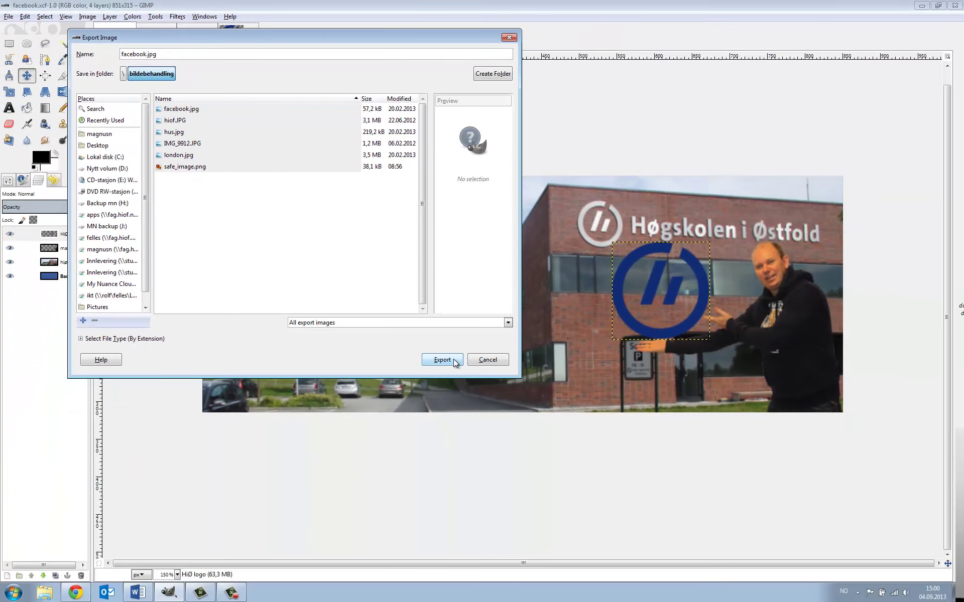
Decline overwriting facebook.jpg and export as facebook2.jpg at JPEG quality 90.
left_click(455, 363)
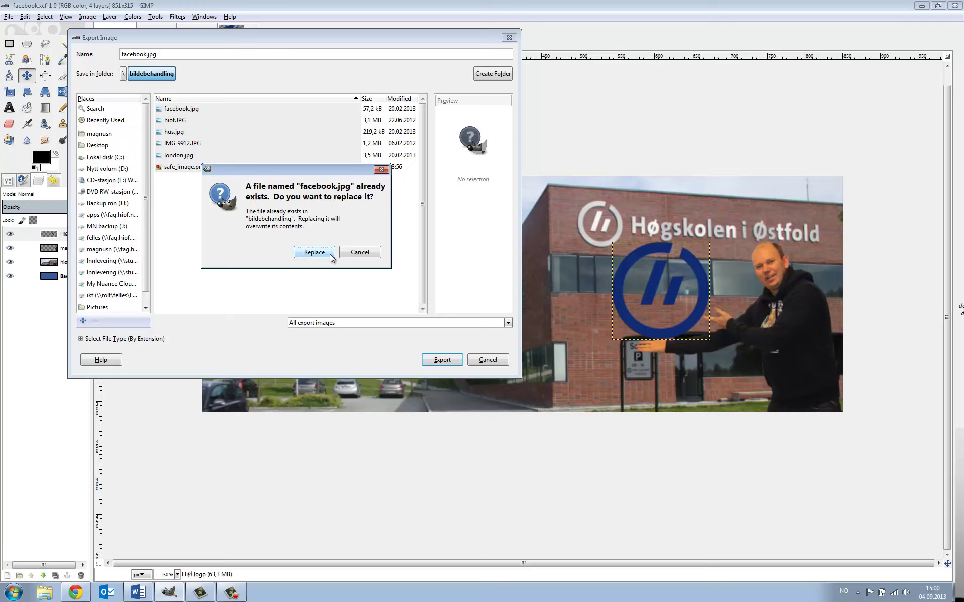
left_click(314, 252)
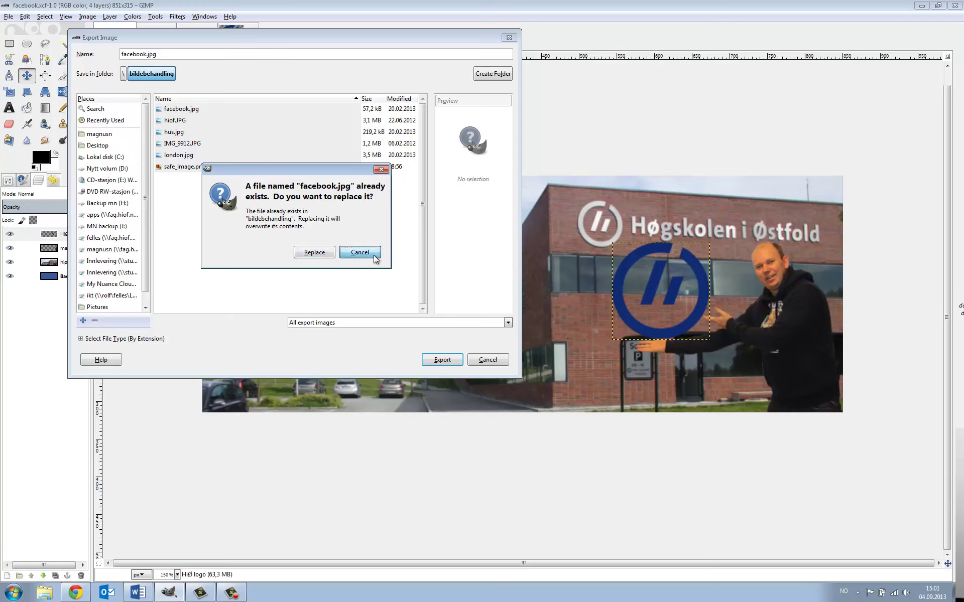
left_click(359, 252)
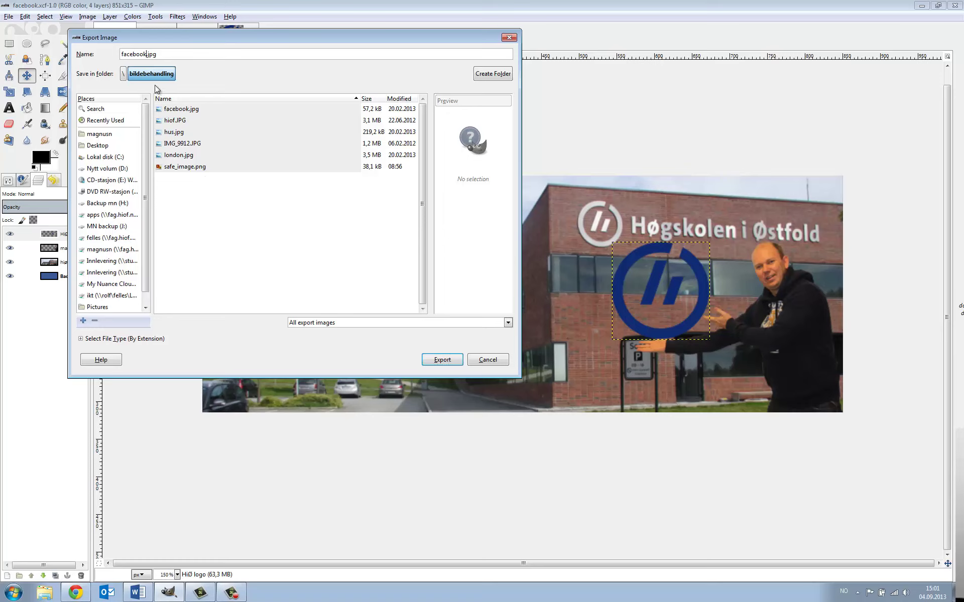
type("2")
left_click(440, 362)
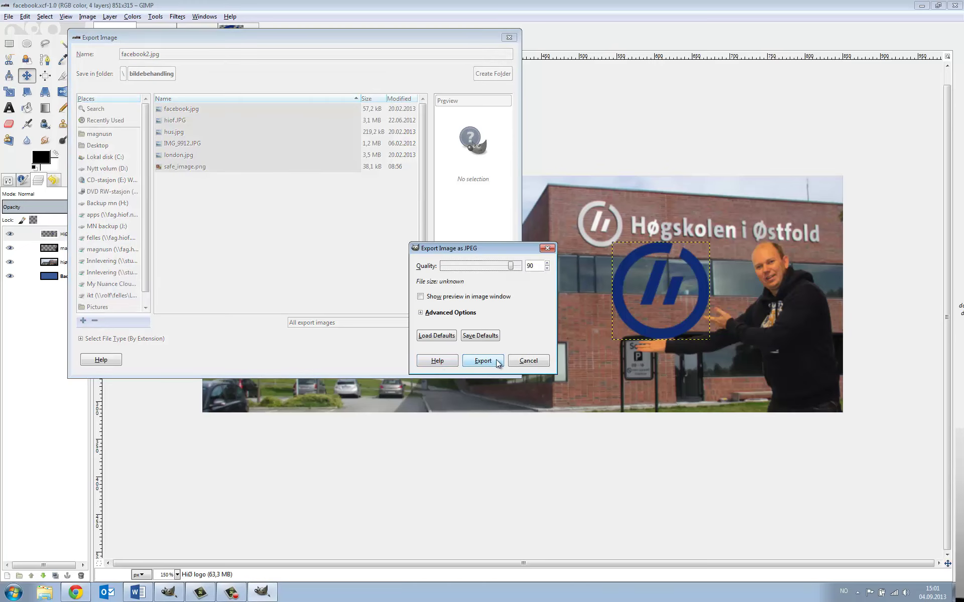
left_click(497, 362)
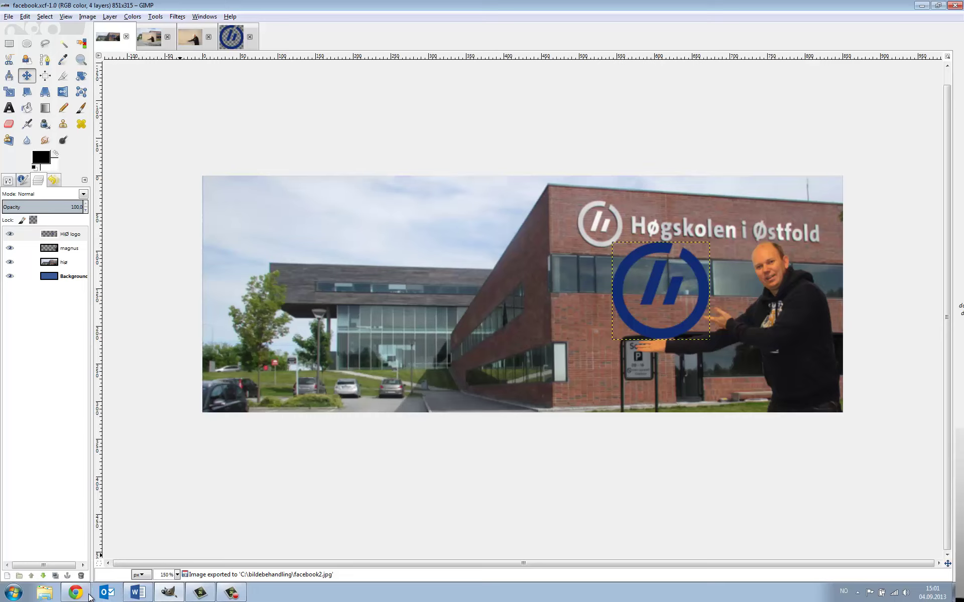
Upload facebook2.jpg from C:\bildebehandling as the Facebook cover photo, then return to GIMP.
left_click(89, 596)
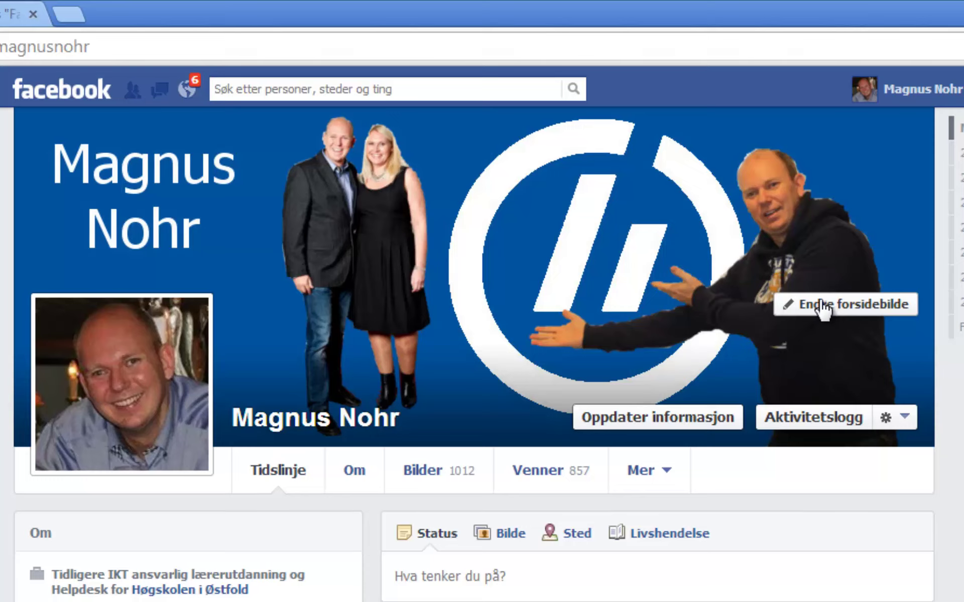
left_click(823, 307)
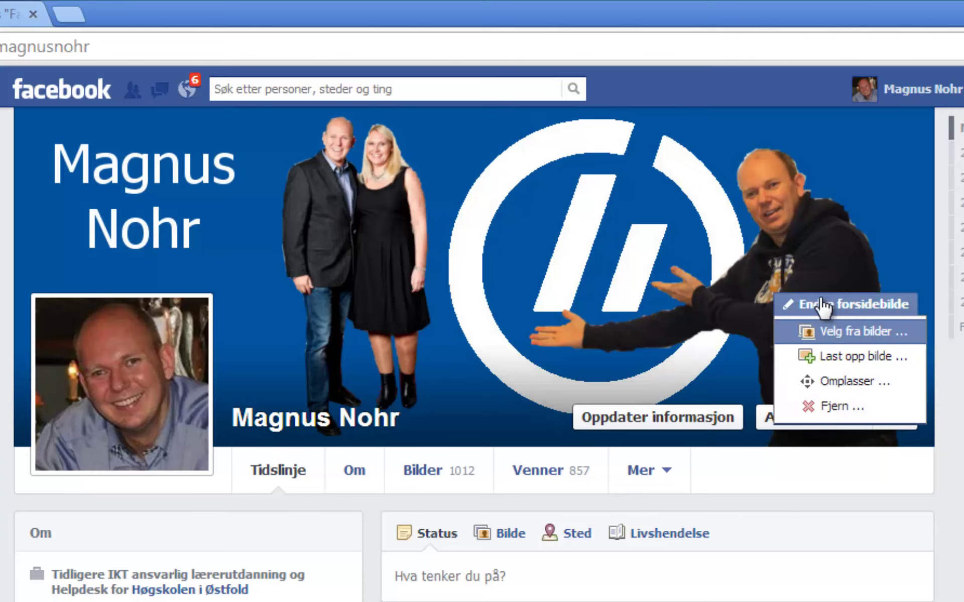
left_click(889, 358)
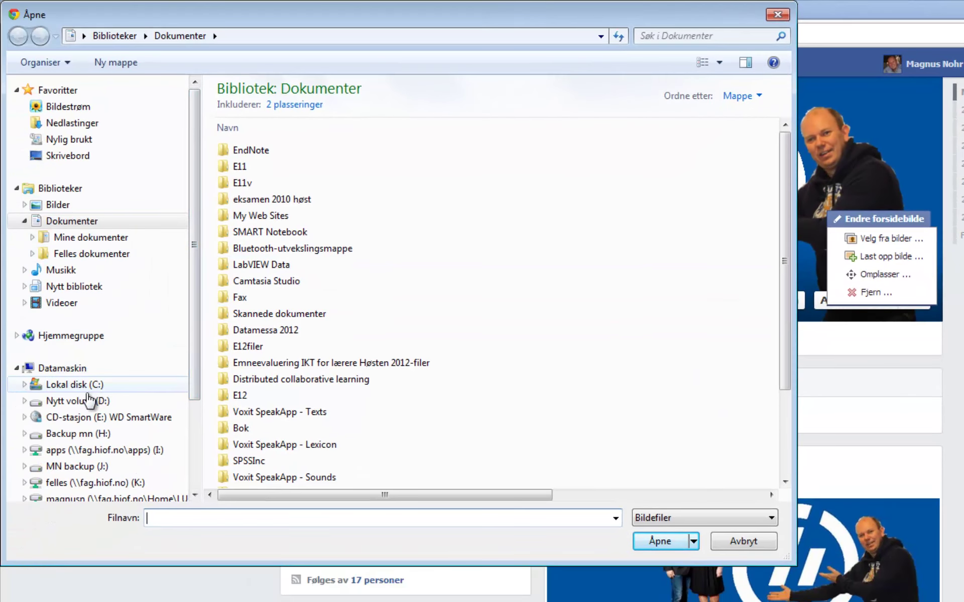
left_click(89, 400)
left_click(80, 385)
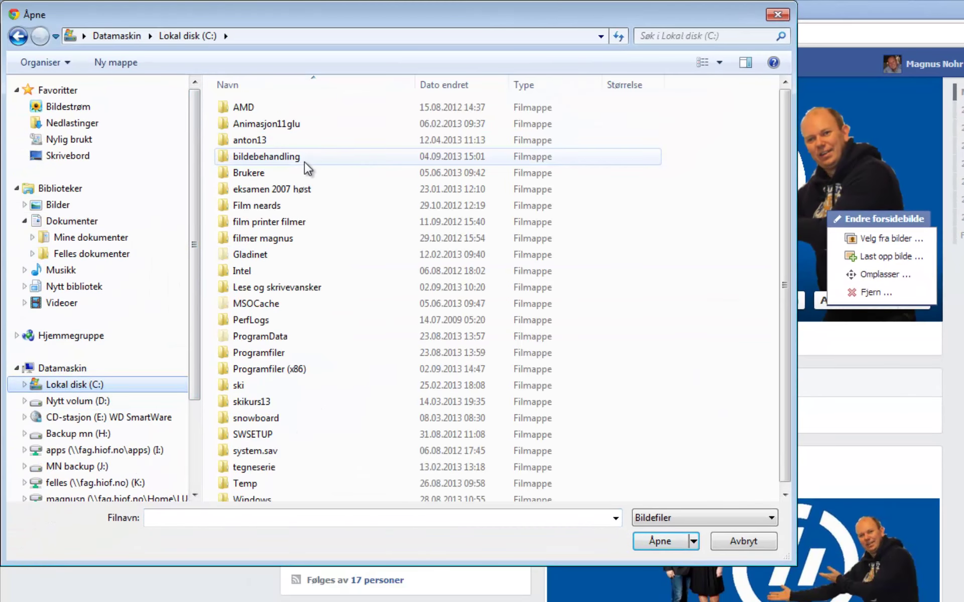
double_click(297, 156)
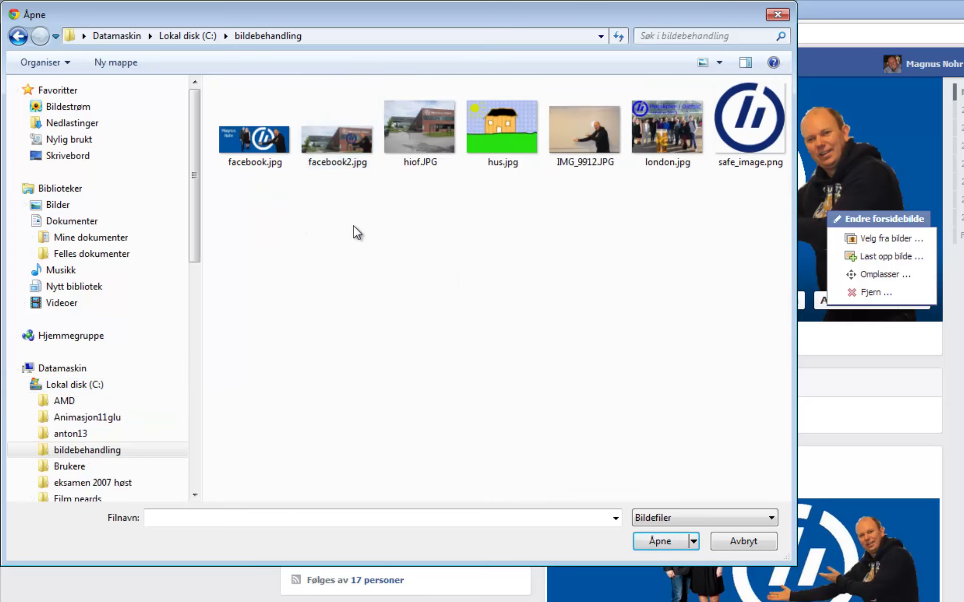
left_click(355, 152)
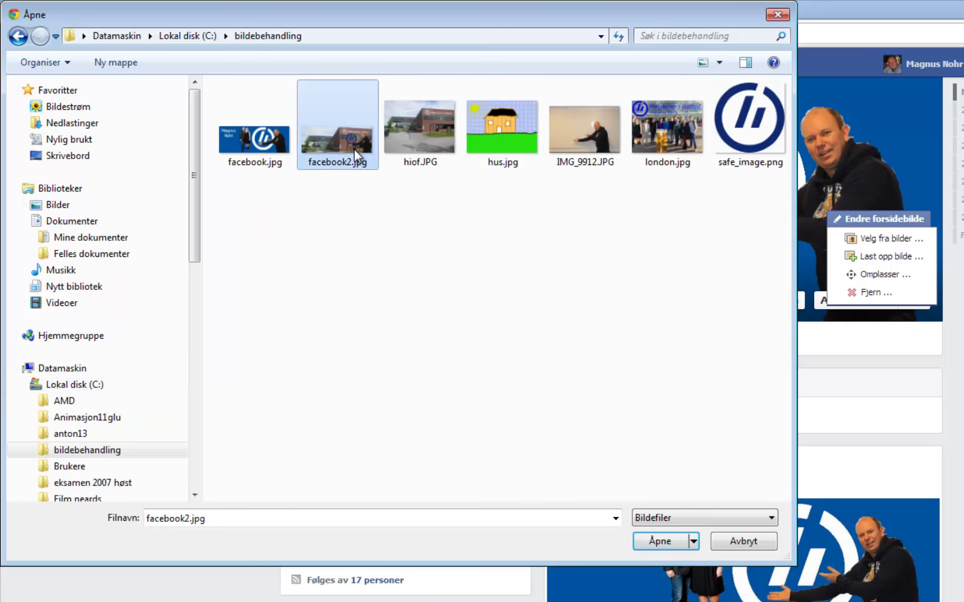
left_click(659, 541)
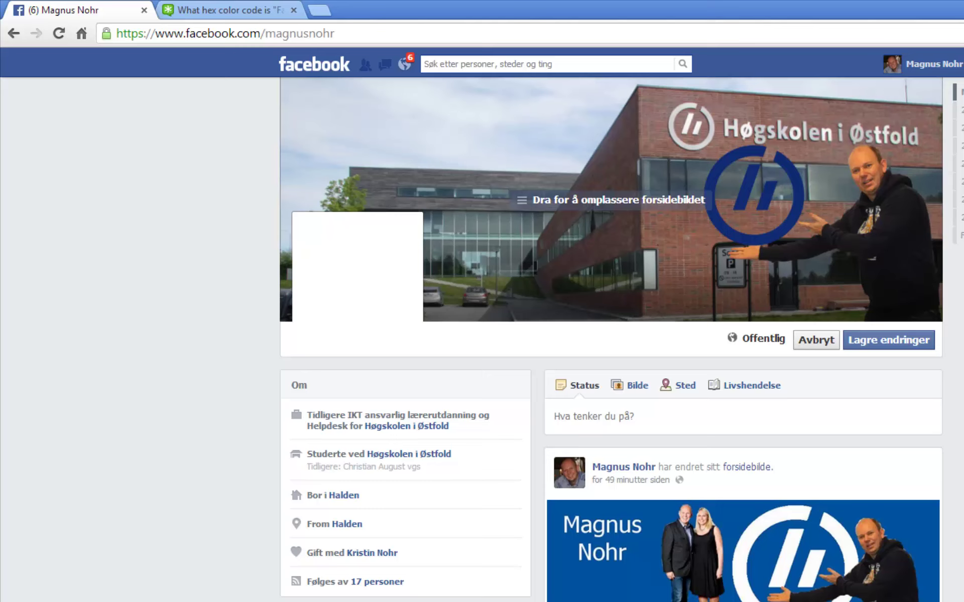
key("alt+Tab")
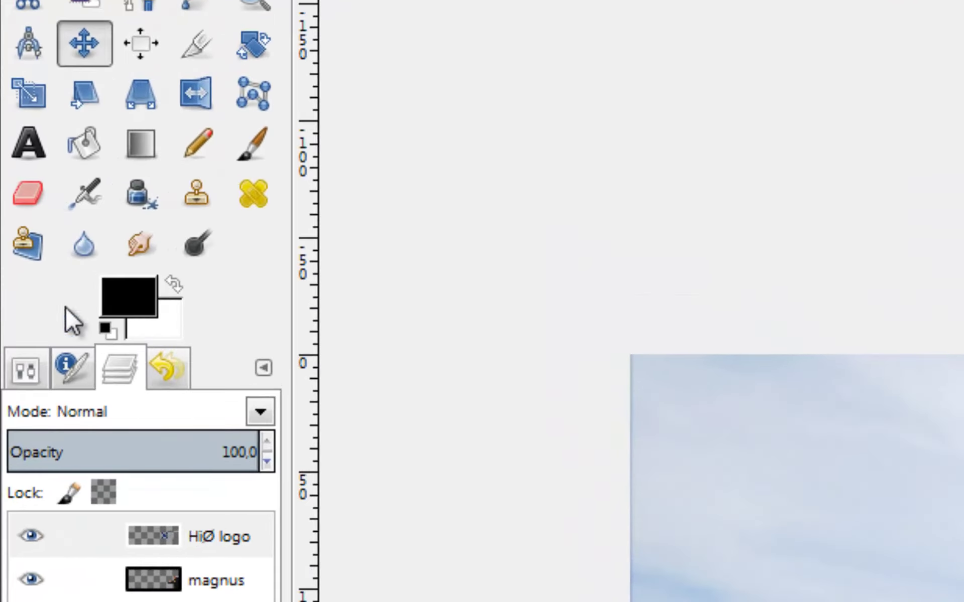
Start a text box at the cover's top-left using Sans Bold Italic in blue 3b5998.
left_click(36, 149)
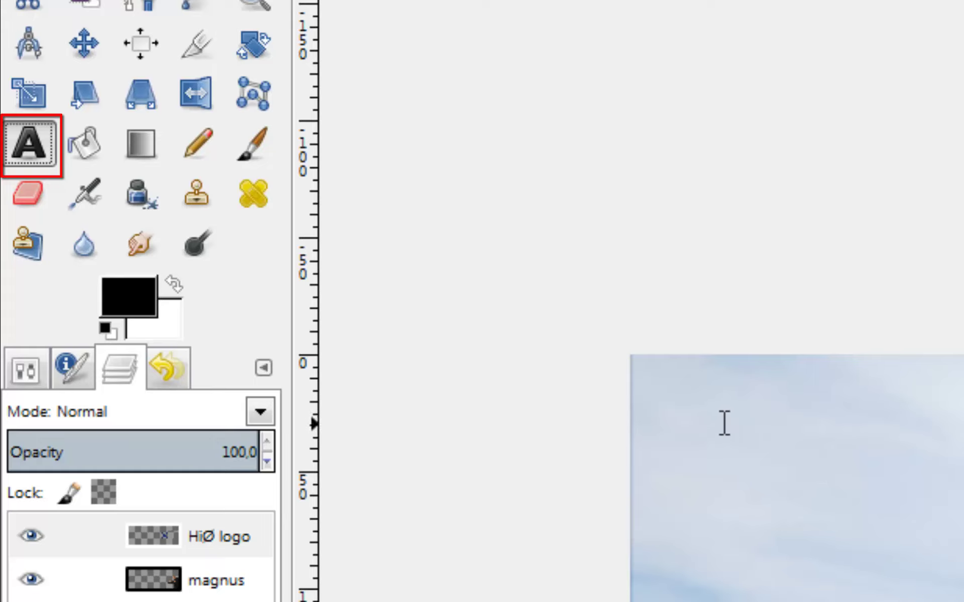
left_click(694, 408)
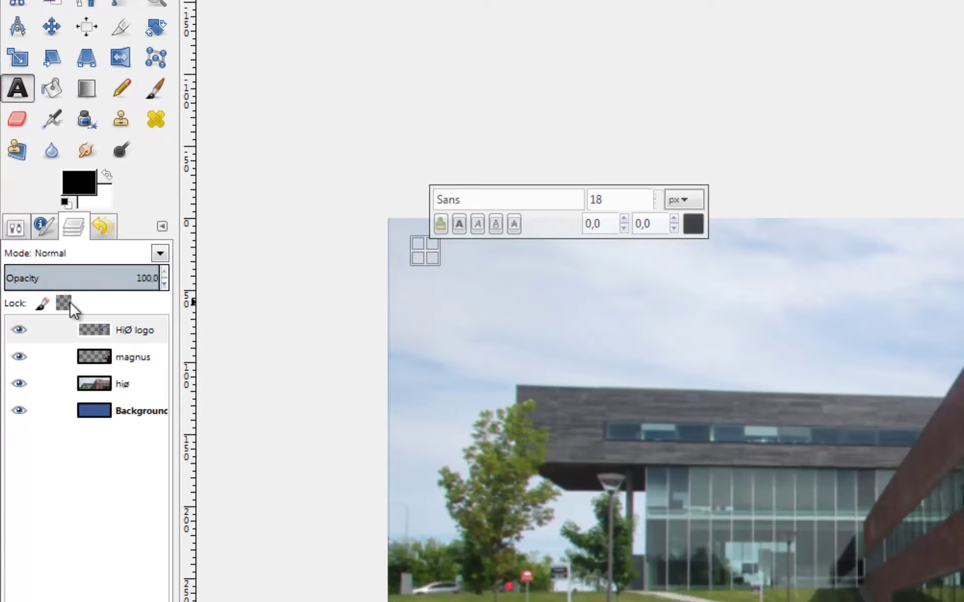
left_click(16, 229)
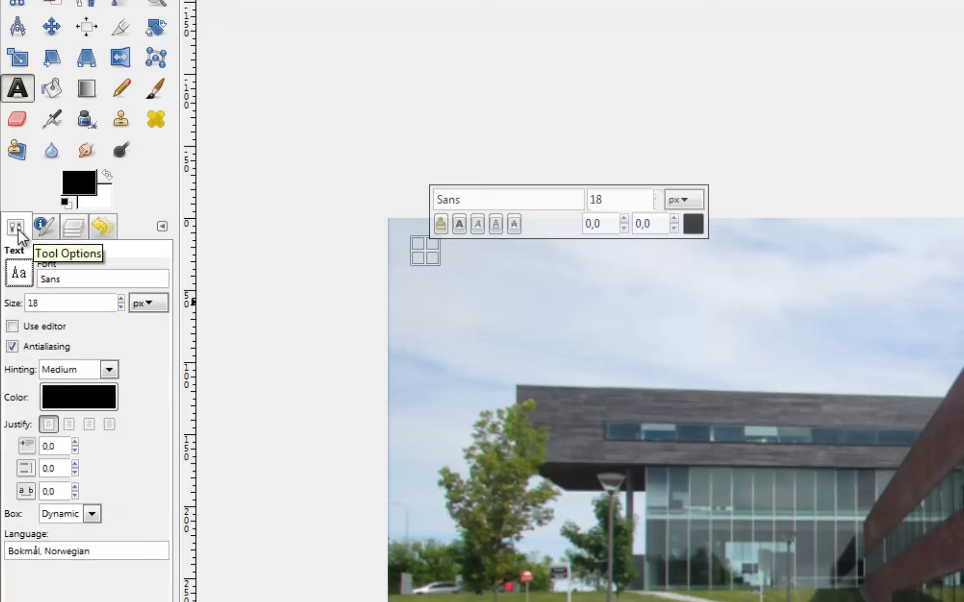
left_click(31, 280)
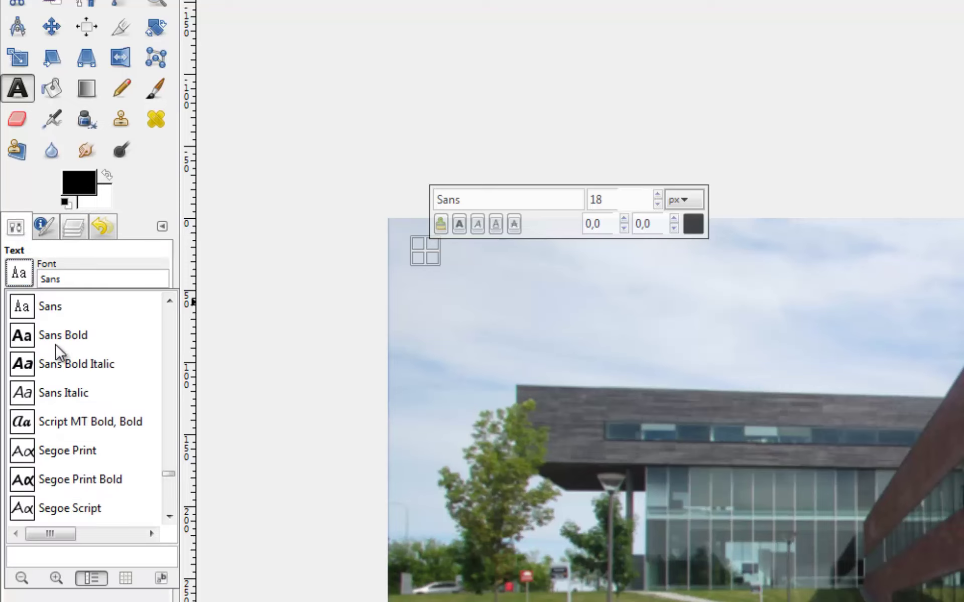
left_click(80, 365)
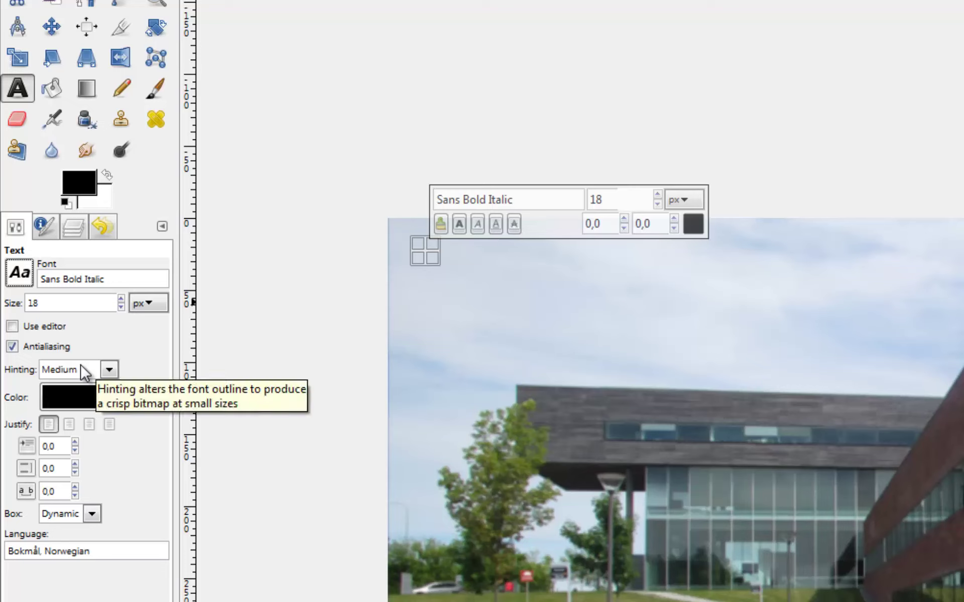
left_click(95, 399)
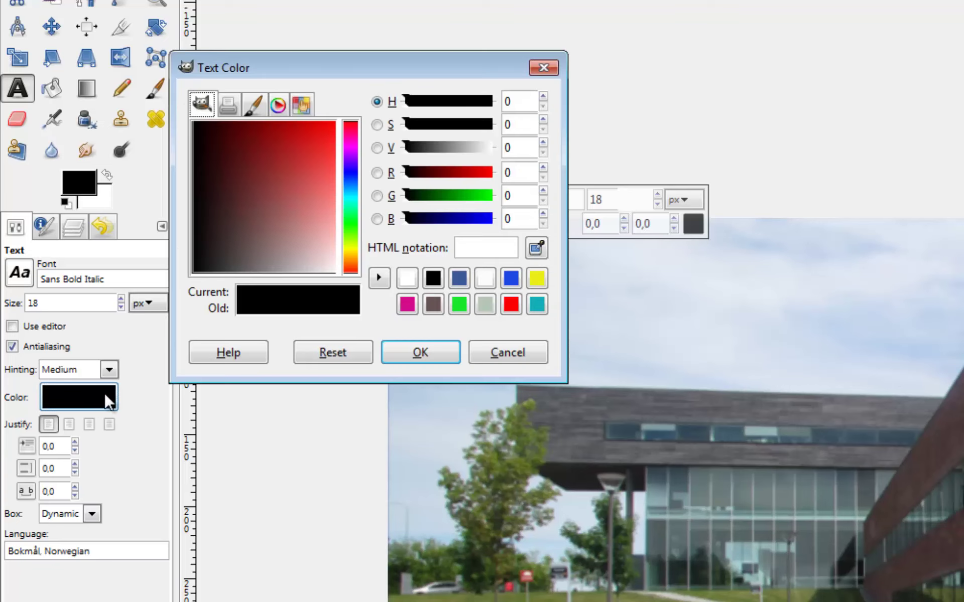
left_click(463, 280)
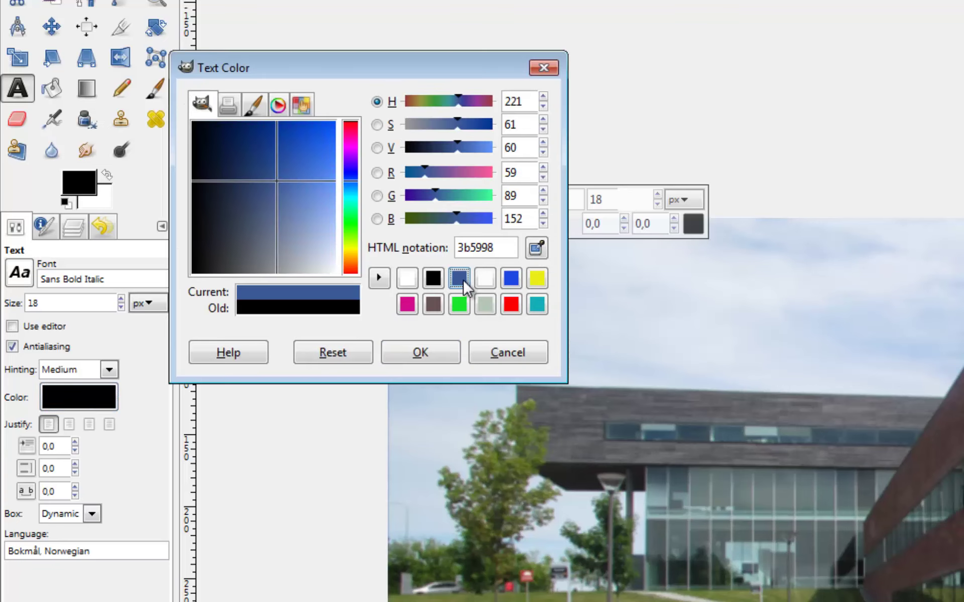
left_click(455, 354)
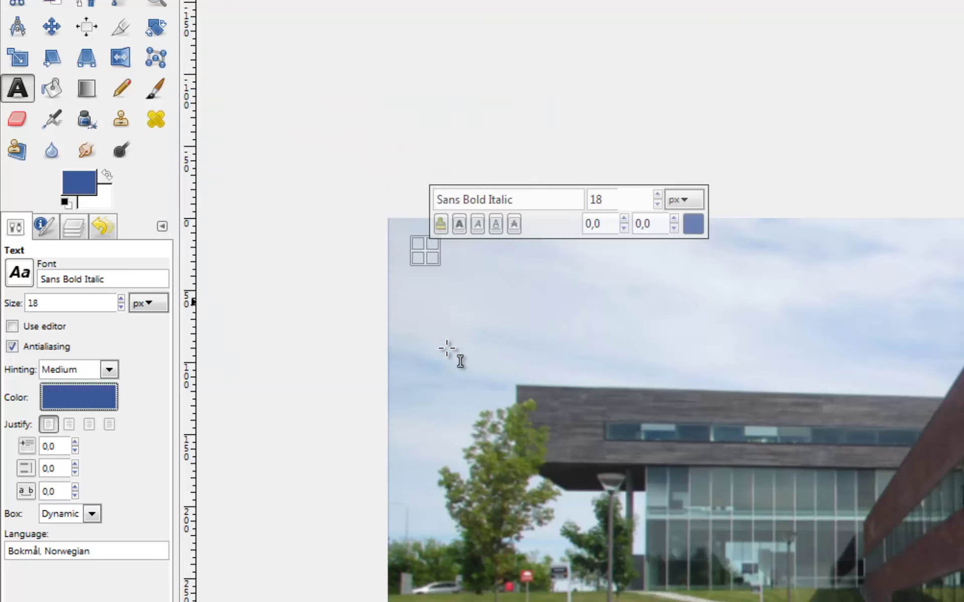
Raise the text size to 54 px and type the person's full name.
double_click(121, 298)
left_click(121, 298)
type("54")
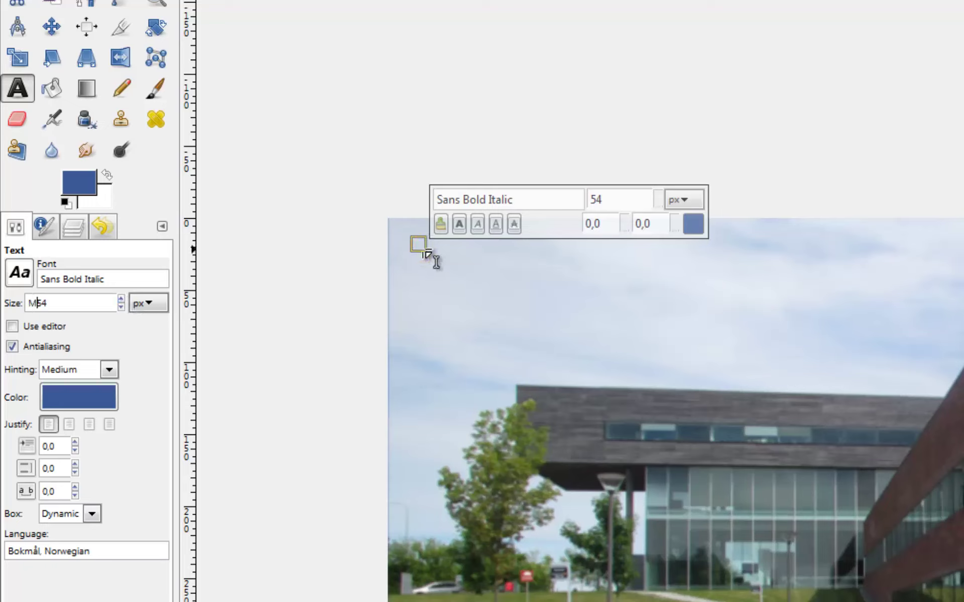
type("M")
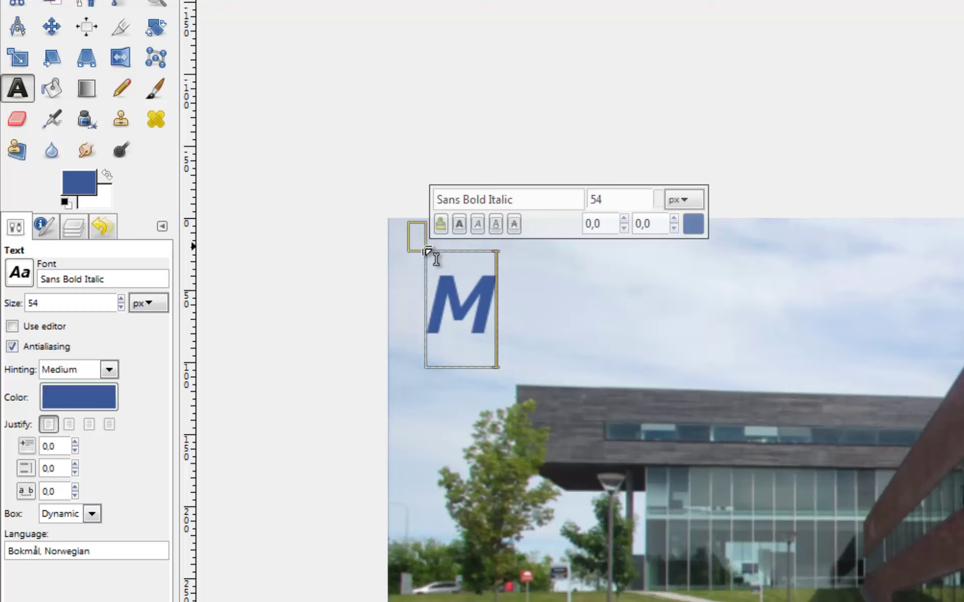
type("agnus ")
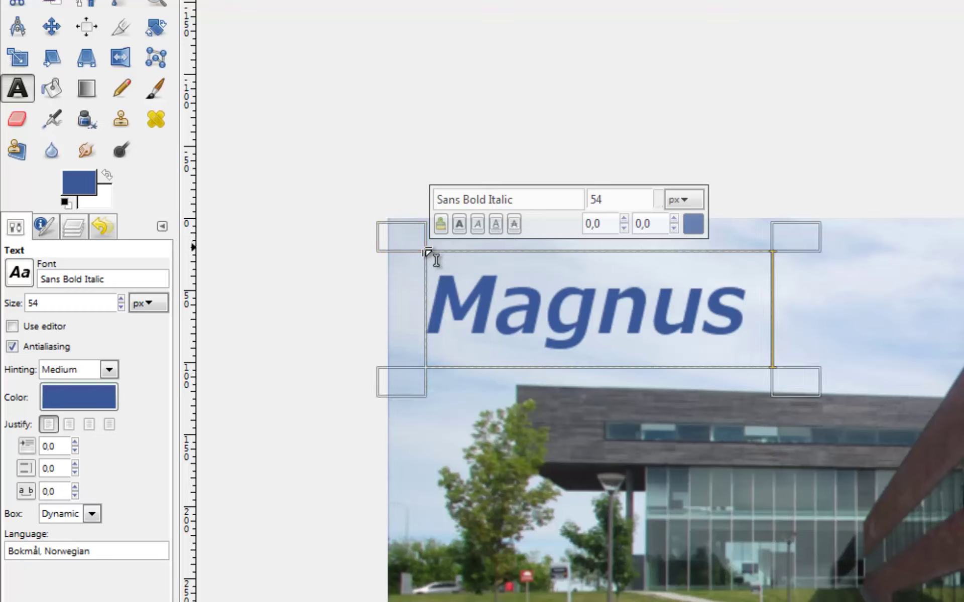
type("Nohr")
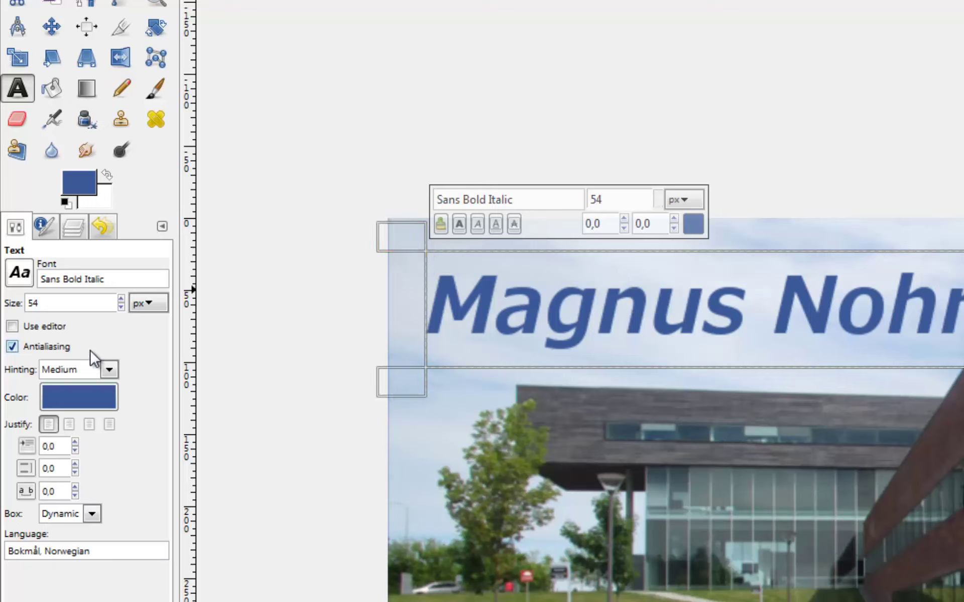
Adjust the name text size and settle it back at 54 px.
left_click(121, 306)
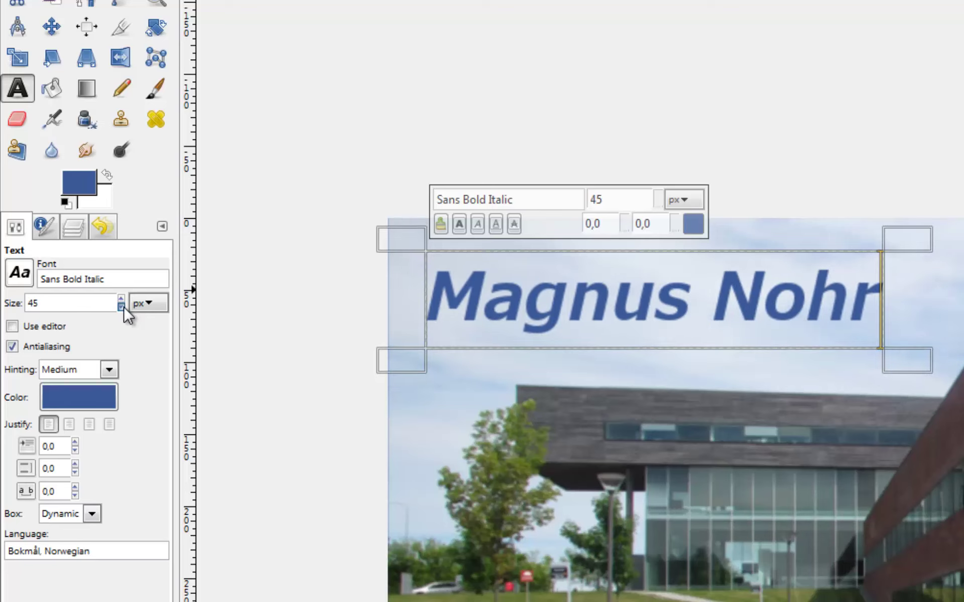
left_click(121, 307)
left_click(121, 306)
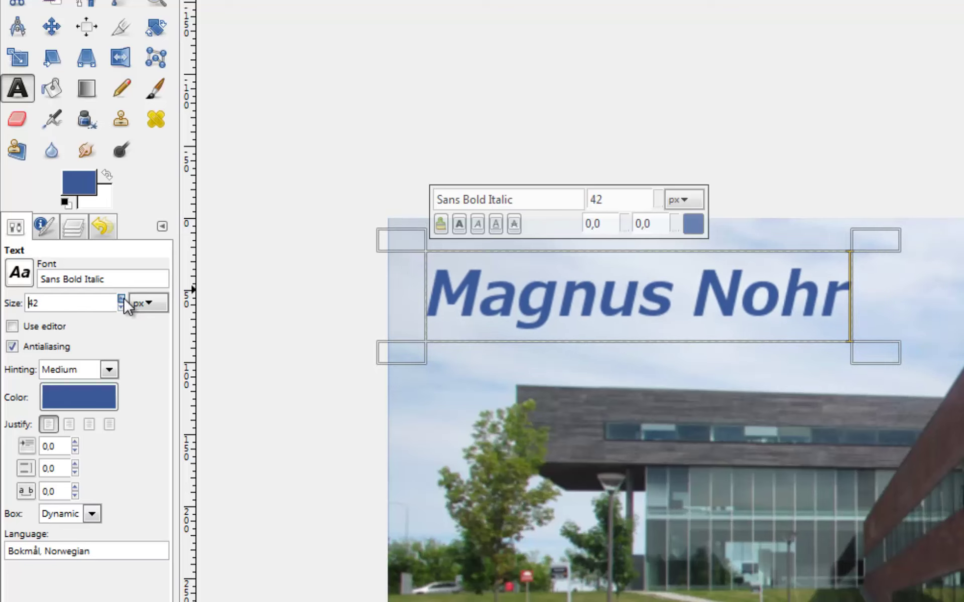
scroll(121, 299, "up", 2)
scroll(121, 300, "up", 5)
scroll(121, 300, "up", 1)
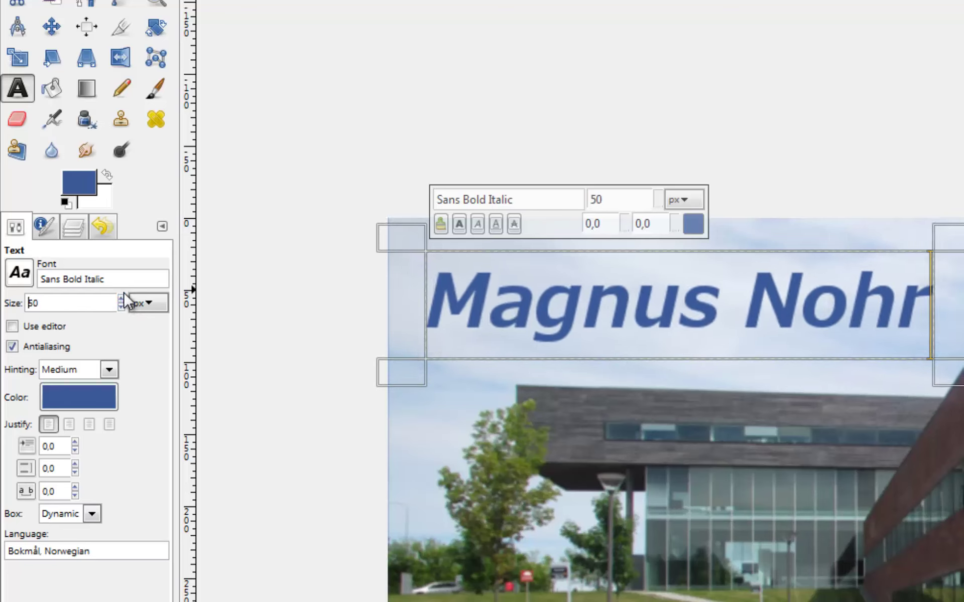
scroll(125, 300, "up", 1)
scroll(125, 300, "up", 2)
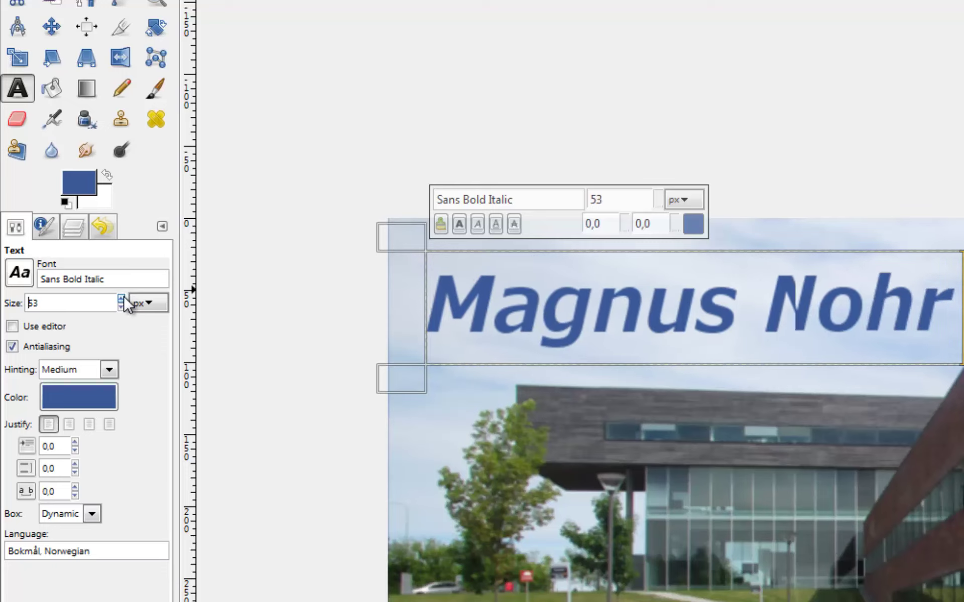
scroll(124, 299, "up", 1)
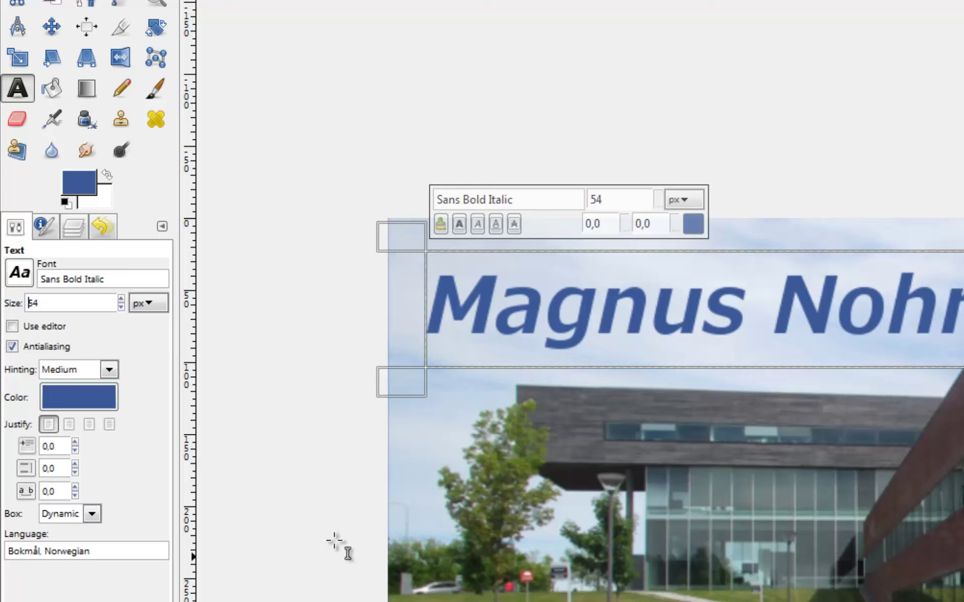
Nudge the name text, save facebook.xcf, and re-export the cover as facebook2.jpg.
left_click(52, 26)
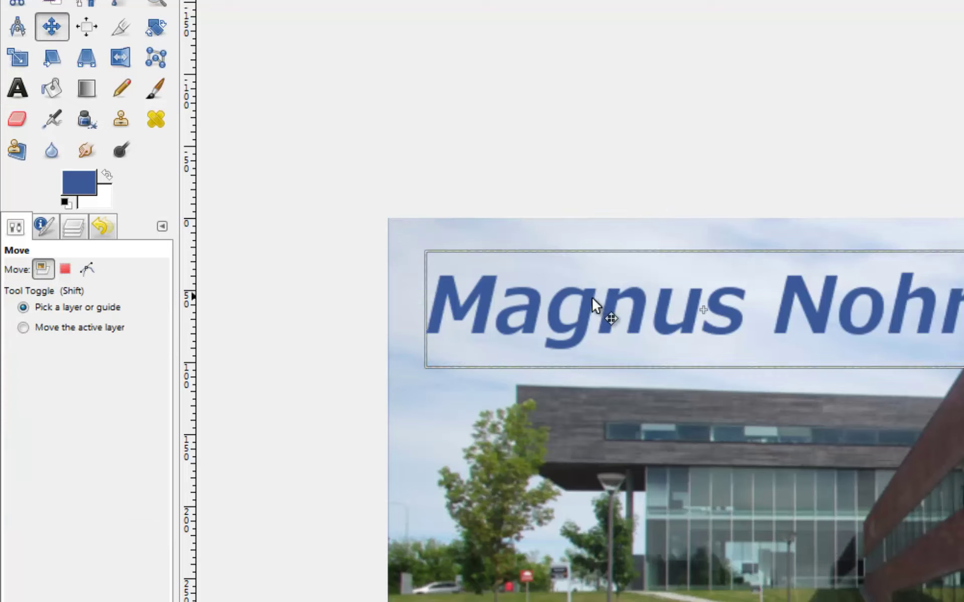
left_click_drag(593, 305, 591, 303)
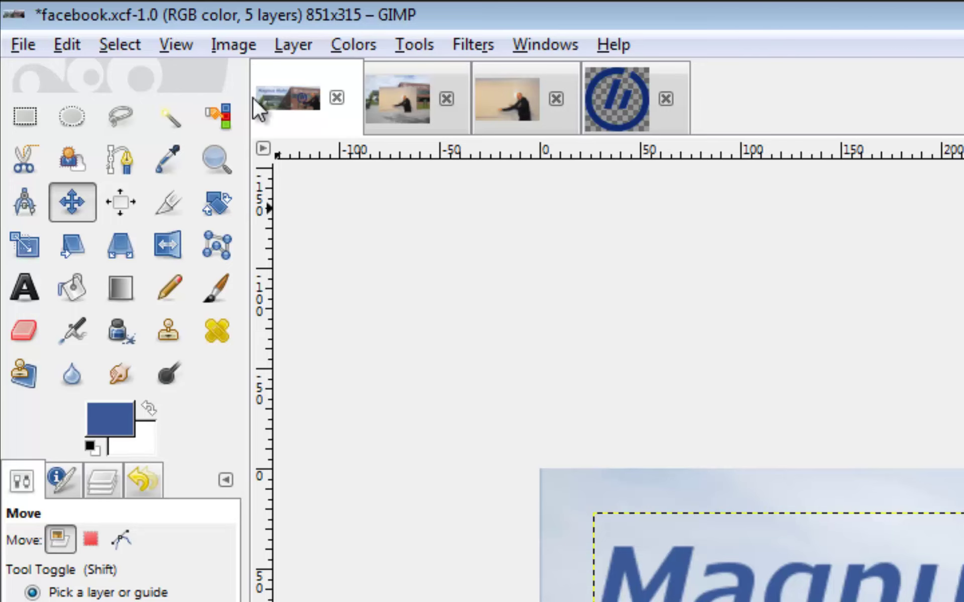
left_click(29, 44)
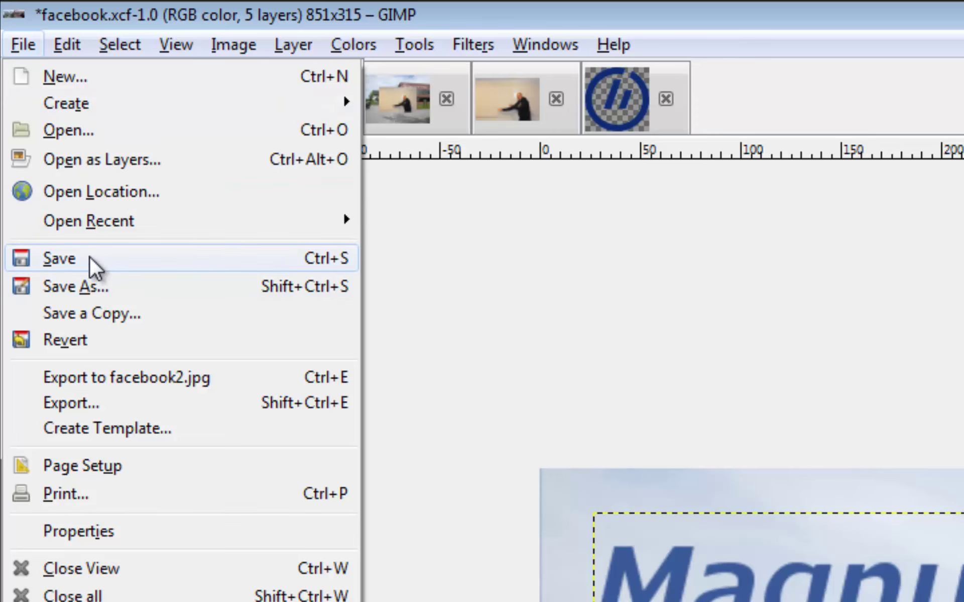
left_click(89, 258)
left_click(14, 49)
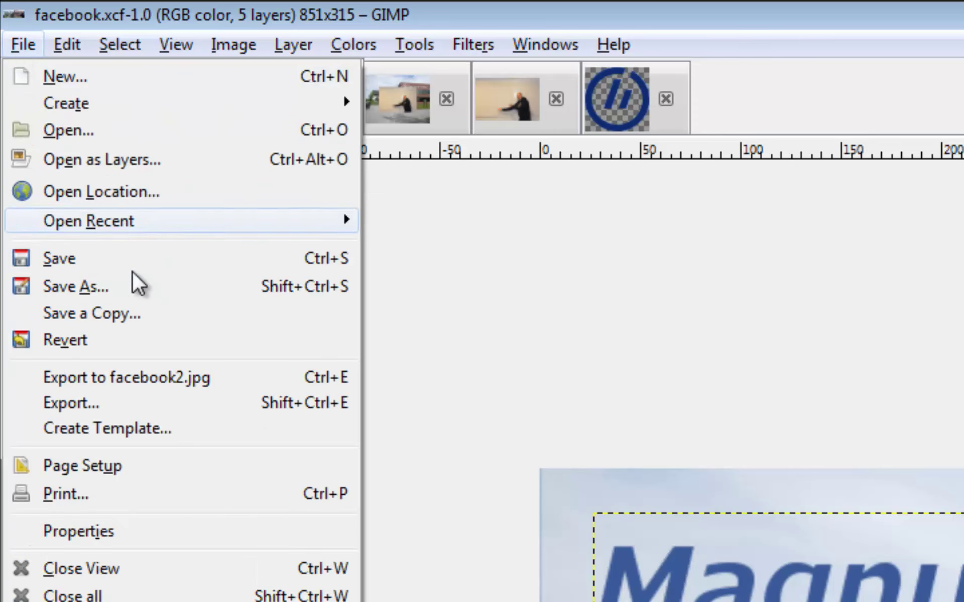
left_click(150, 378)
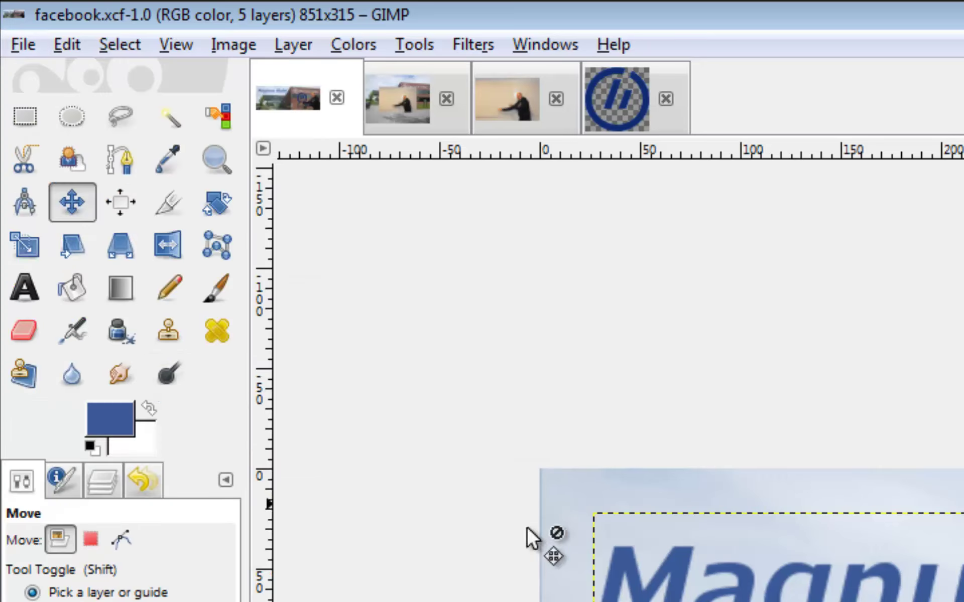